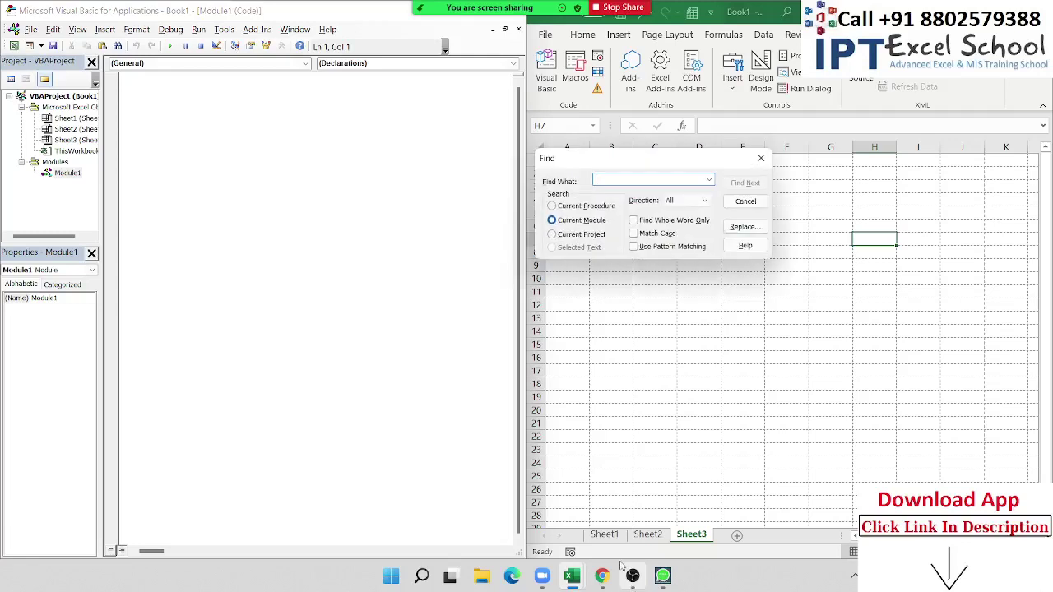
# Open Module1 and start a new macro named Sub If_1
pyautogui.click(762, 157)
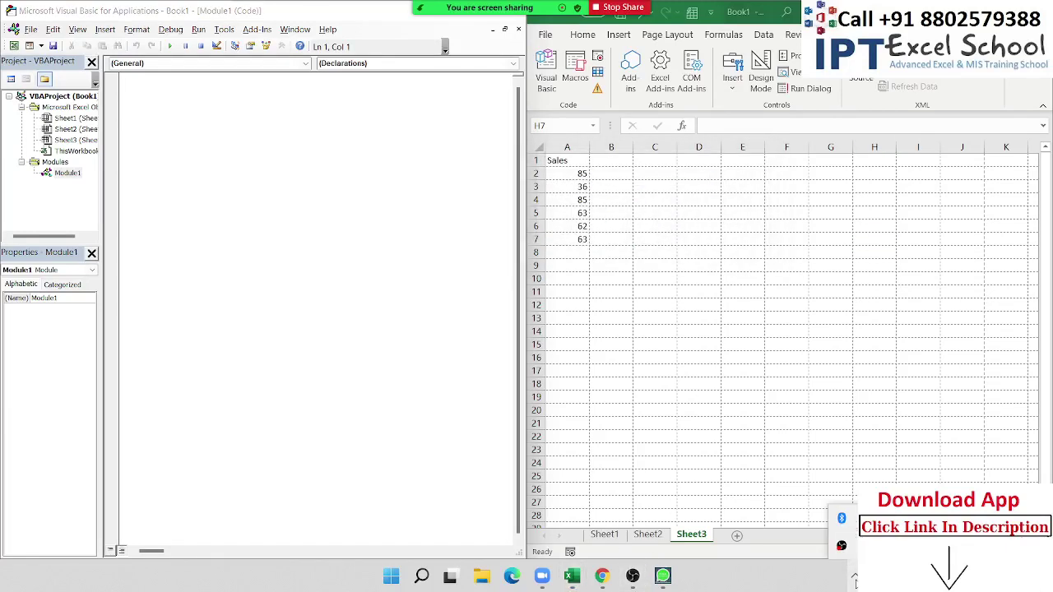
pyautogui.click(587, 319)
pyautogui.click(87, 62)
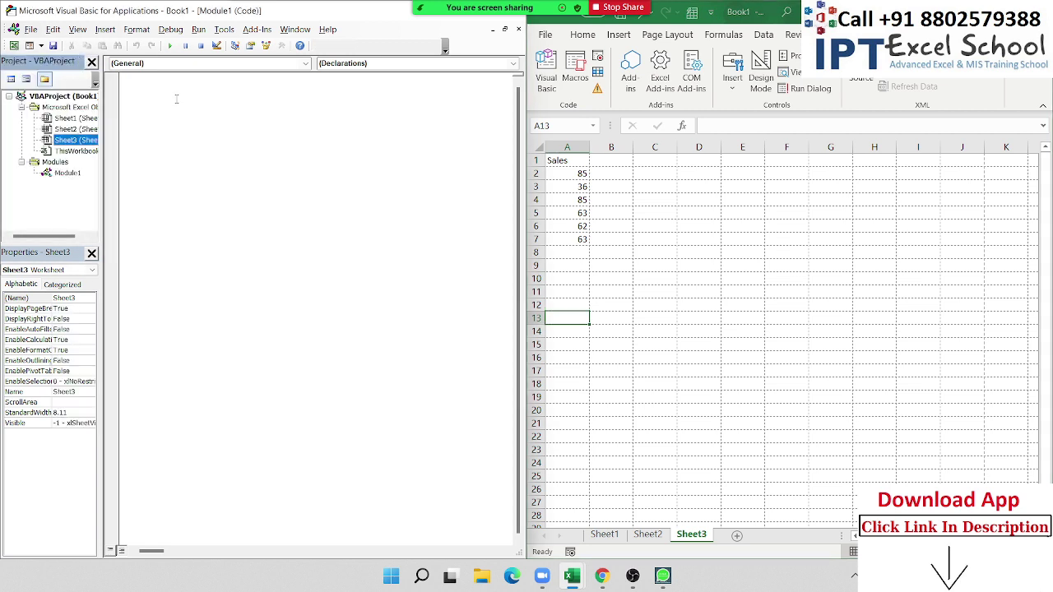
pyautogui.doubleClick(80, 174)
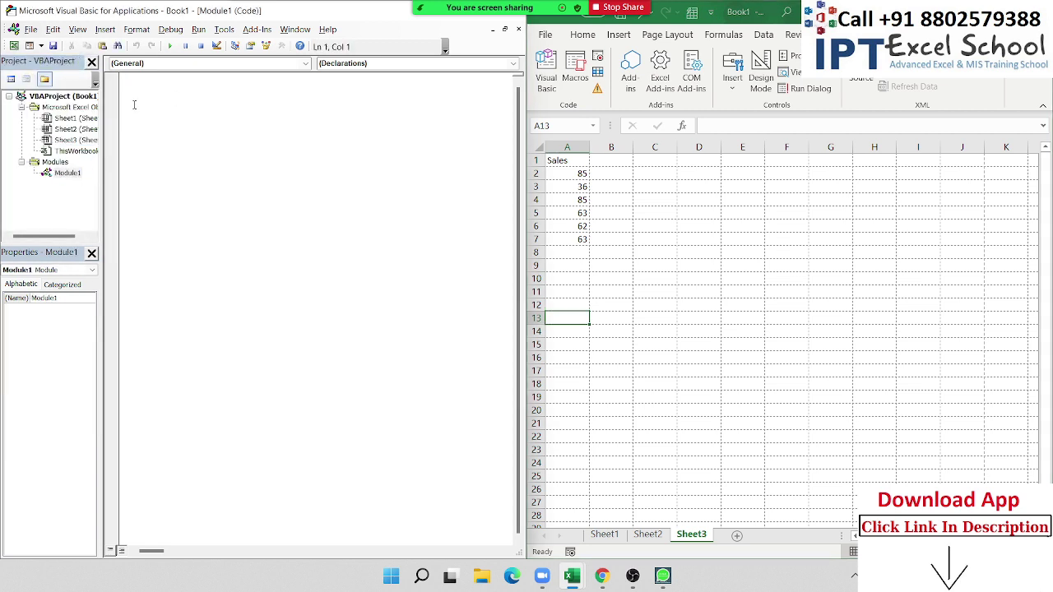
pyautogui.write('Sub ')
pyautogui.write('m')
pyautogui.press('BackSpace')
pyautogui.write('If')
pyautogui.write('_1')
pyautogui.press('Return')
pyautogui.press('Return')
pyautogui.press('Return')
pyautogui.press('Return')
pyautogui.press('Return')
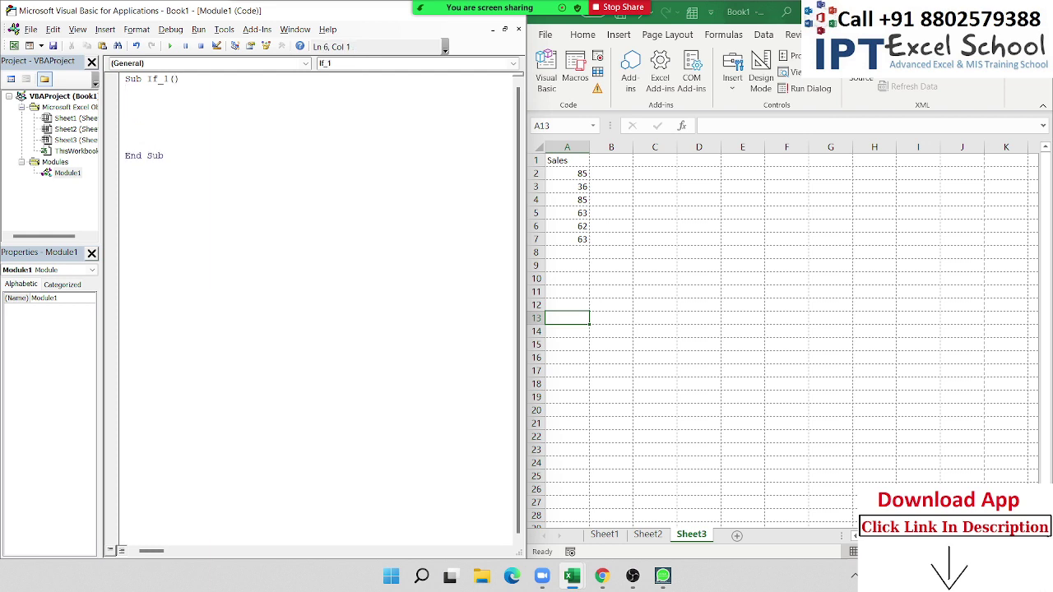
# Add an empty For i = 2 To 7 … Next i loop inside If_1
pyautogui.click(574, 186)
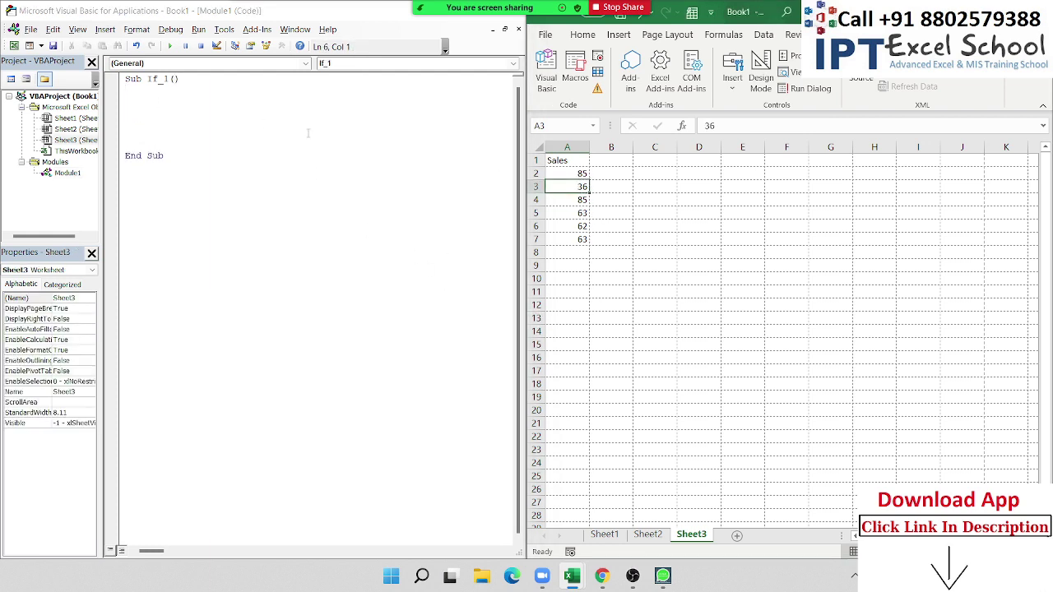
pyautogui.click(161, 117)
pyautogui.press('Return')
pyautogui.press('Up')
pyautogui.press('Up')
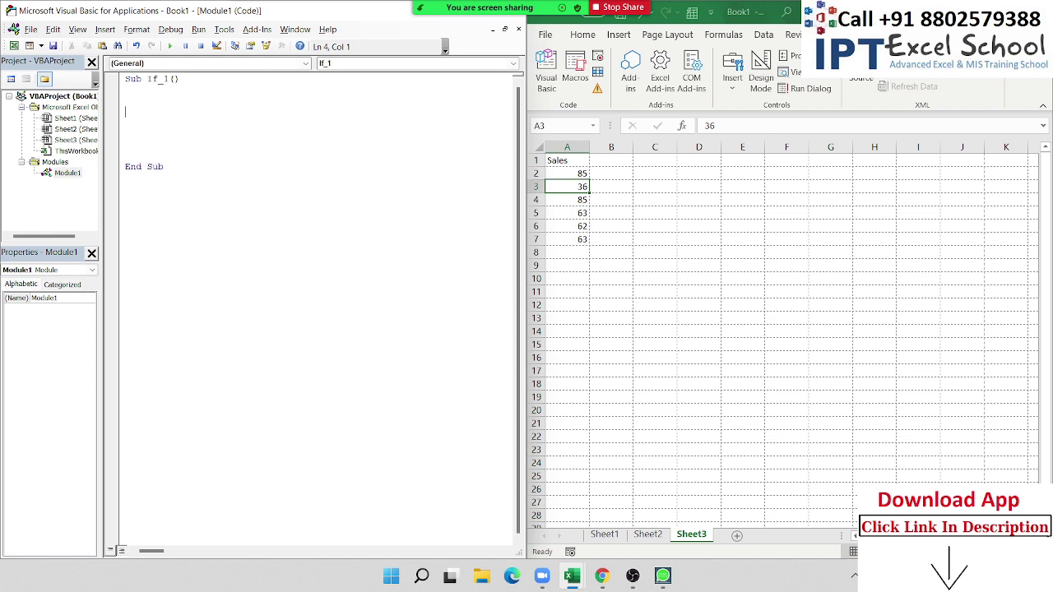
pyautogui.write('For')
pyautogui.write(' i')
pyautogui.write(' = ')
pyautogui.write('10')
pyautogui.press('BackSpace')
pyautogui.press('BackSpace')
pyautogui.write('2 to ')
pyautogui.write('7')
pyautogui.press('Return')
pyautogui.press('Return')
pyautogui.press('Return')
pyautogui.write('nex')
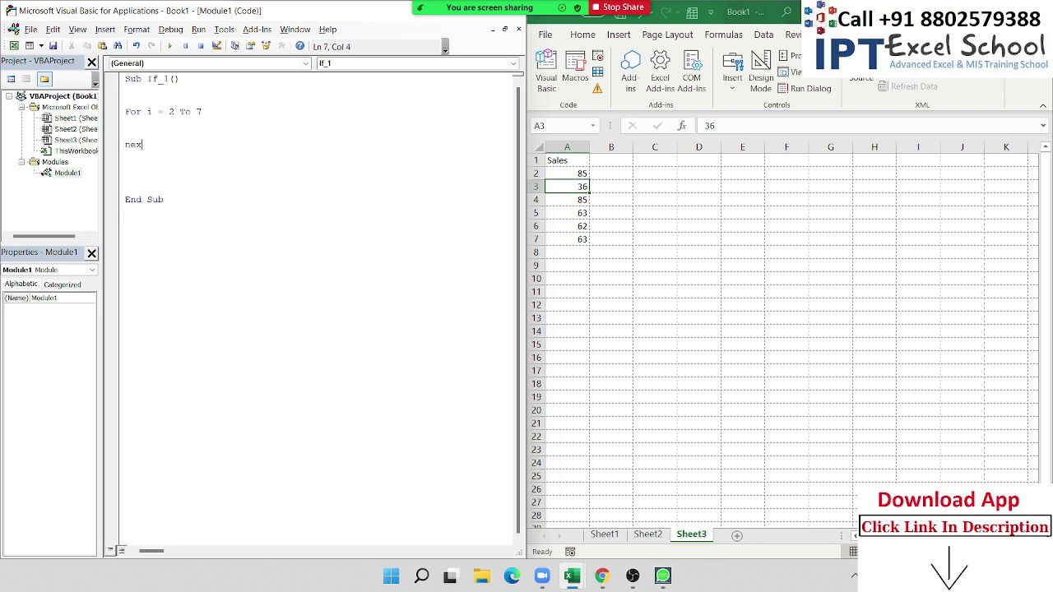
pyautogui.write('t i')
pyautogui.press('Up')
pyautogui.press('Return')
pyautogui.press('Return')
pyautogui.press('Return')
pyautogui.press('Up')
pyautogui.press('Up')
# Enter 85-95 in D2, 800 in E2 and 100 in F2 on Sheet3
pyautogui.moveTo(581, 169); pyautogui.dragTo(582, 200)
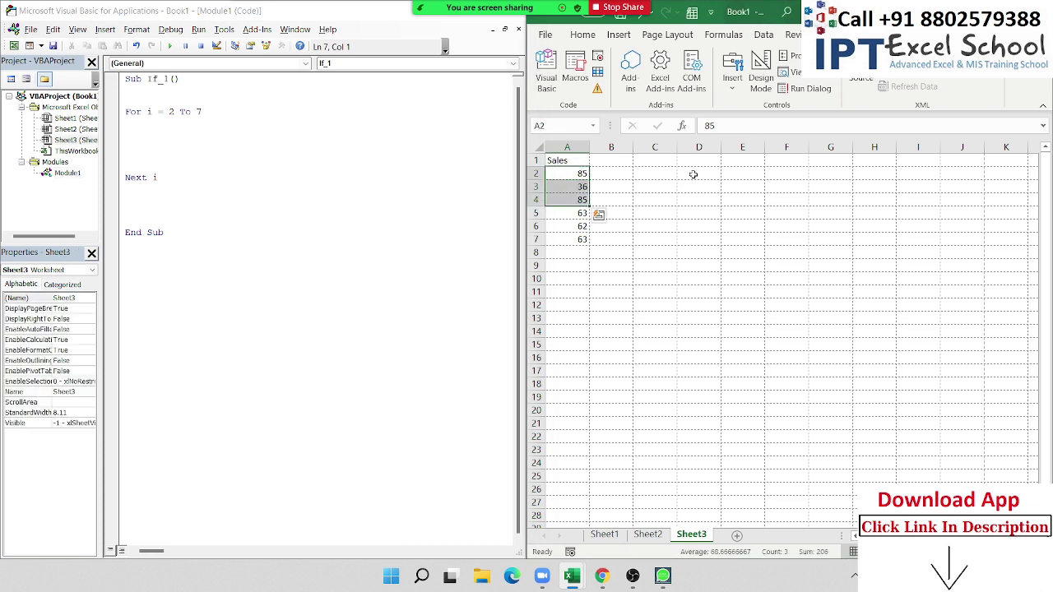
pyautogui.click(693, 175)
pyautogui.write('85-')
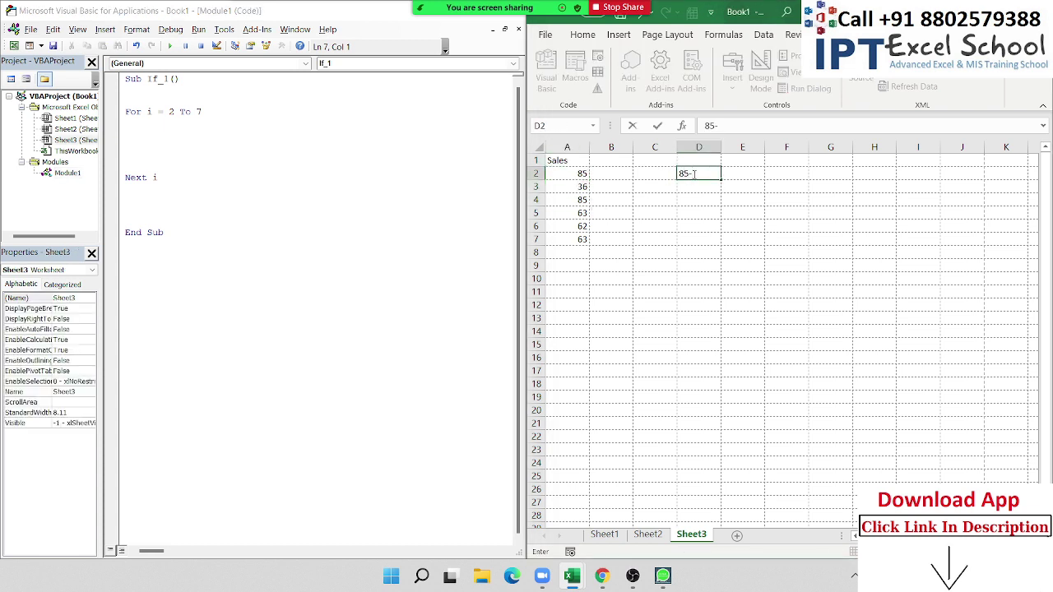
pyautogui.write('35')
pyautogui.press('Tab')
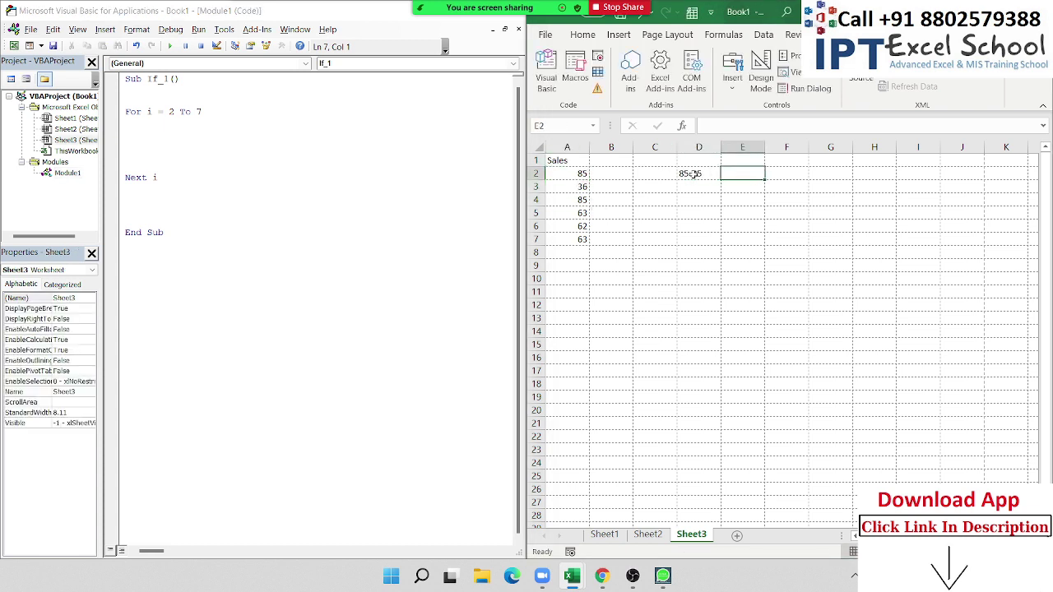
pyautogui.write('800')
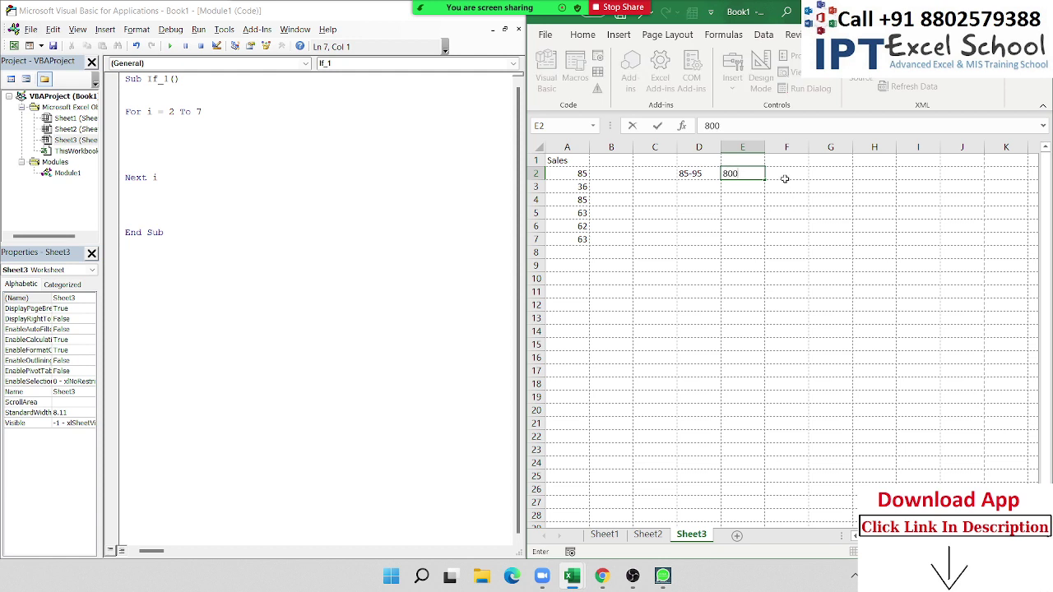
pyautogui.press('Tab')
pyautogui.write('100')
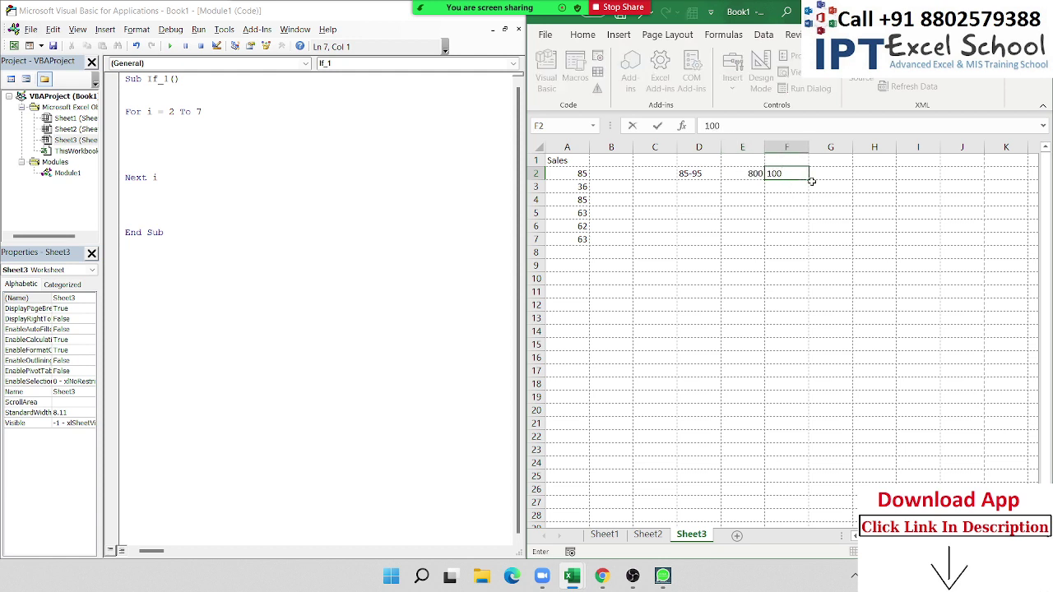
pyautogui.press('Return')
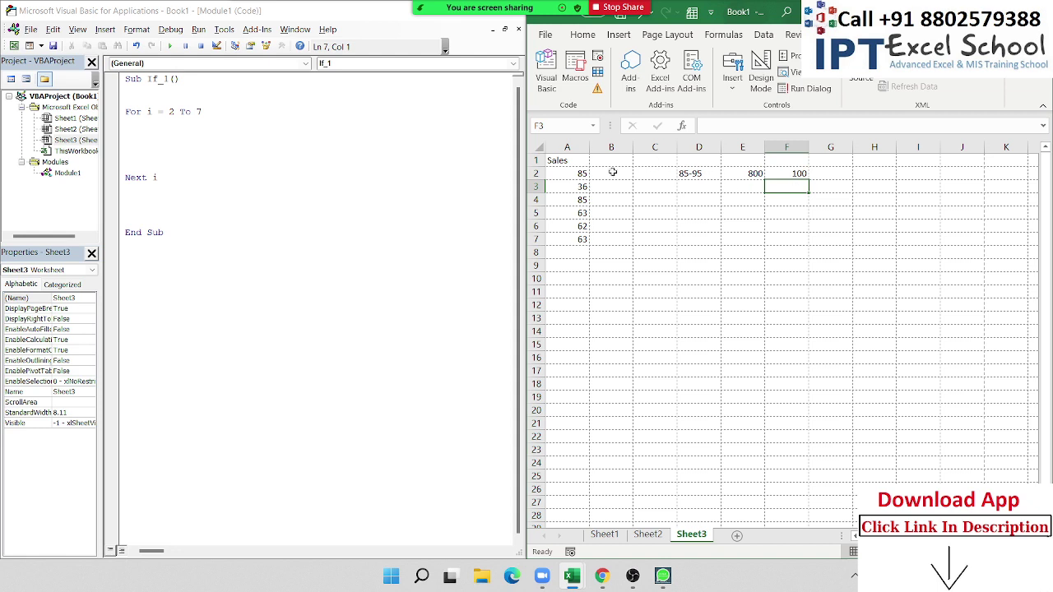
pyautogui.click(174, 137)
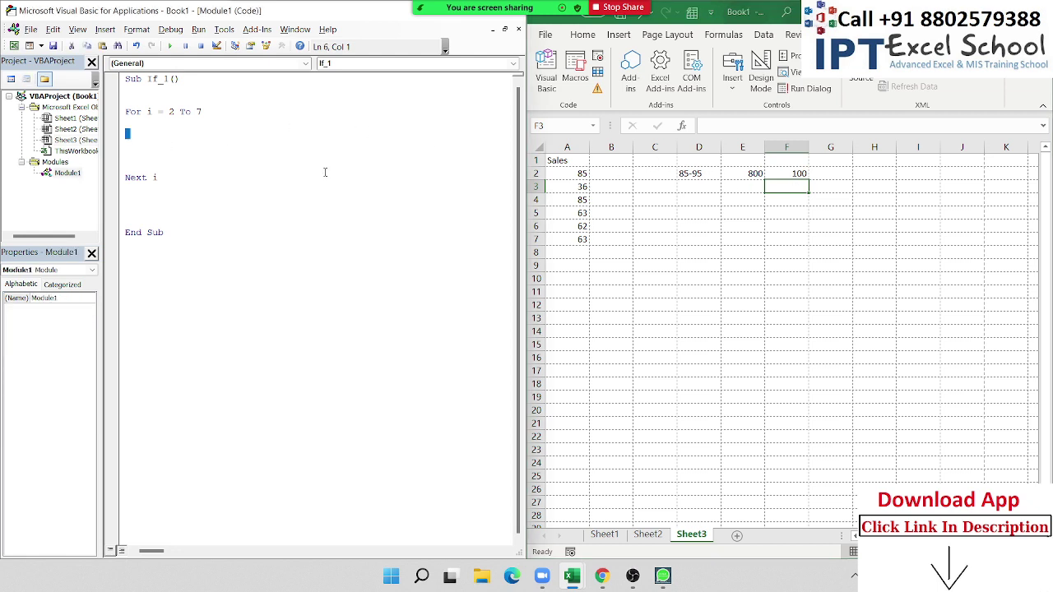
pyautogui.press('Up')
pyautogui.write('r')
pyautogui.write('ange(')
pyautogui.press('BackSpace')
pyautogui.press('BackSpace')
pyautogui.press('BackSpace')
pyautogui.press('BackSpace')
pyautogui.press('BackSpace')
pyautogui.press('BackSpace')
pyautogui.write('if ')
pyautogui.write('range')
pyautogui.write('("A')
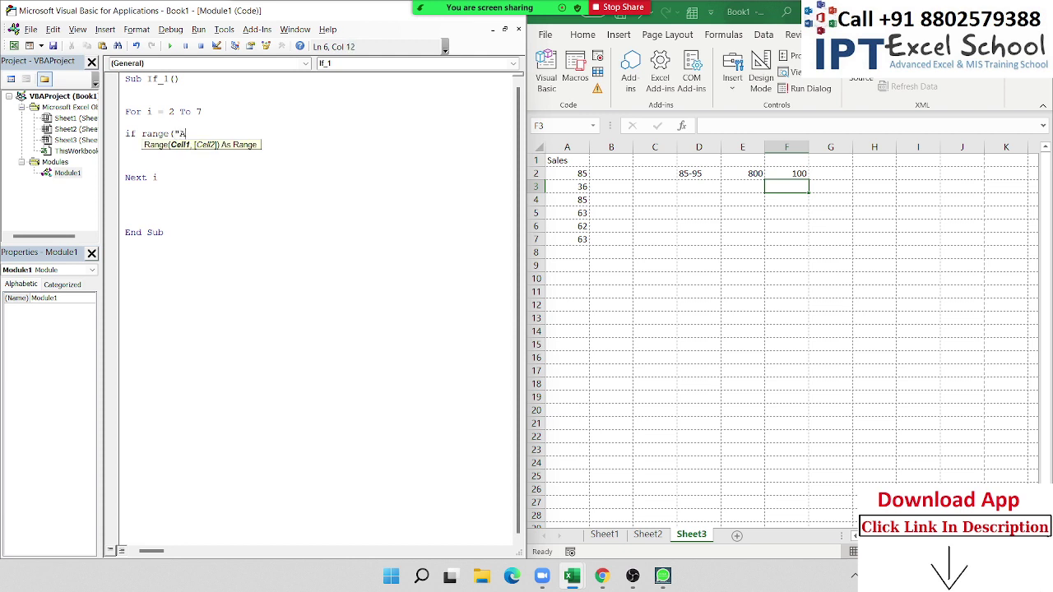
pyautogui.write('" & i')
pyautogui.write(').valu ')
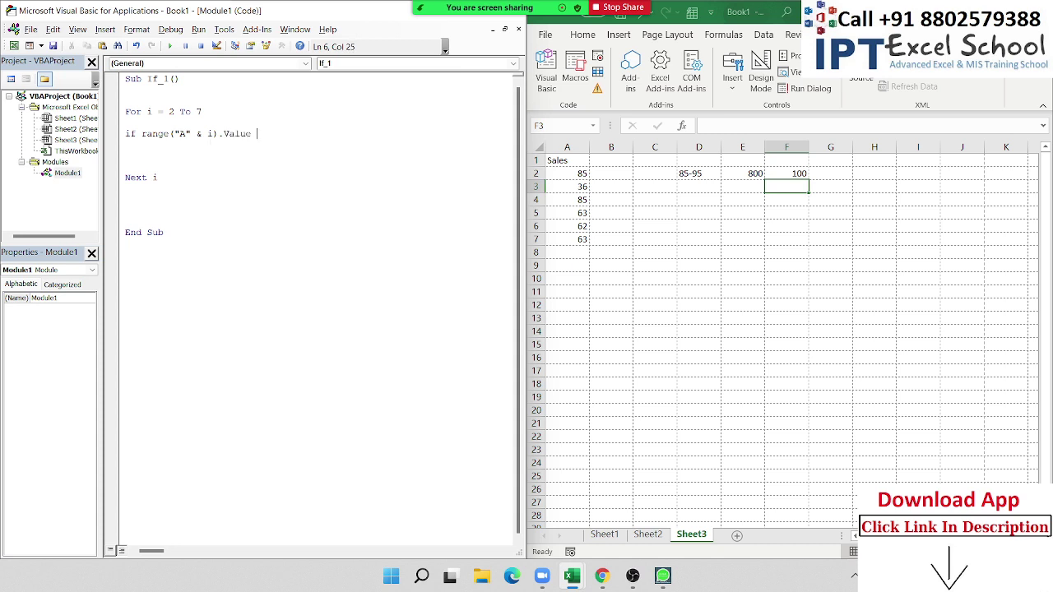
pyautogui.write('<')
pyautogui.press('BackSpace')
pyautogui.write('>')
pyautogui.write('=850')
pyautogui.press('BackSpace')
pyautogui.write('a')
pyautogui.write('nd ')
pyautogui.write('range(')
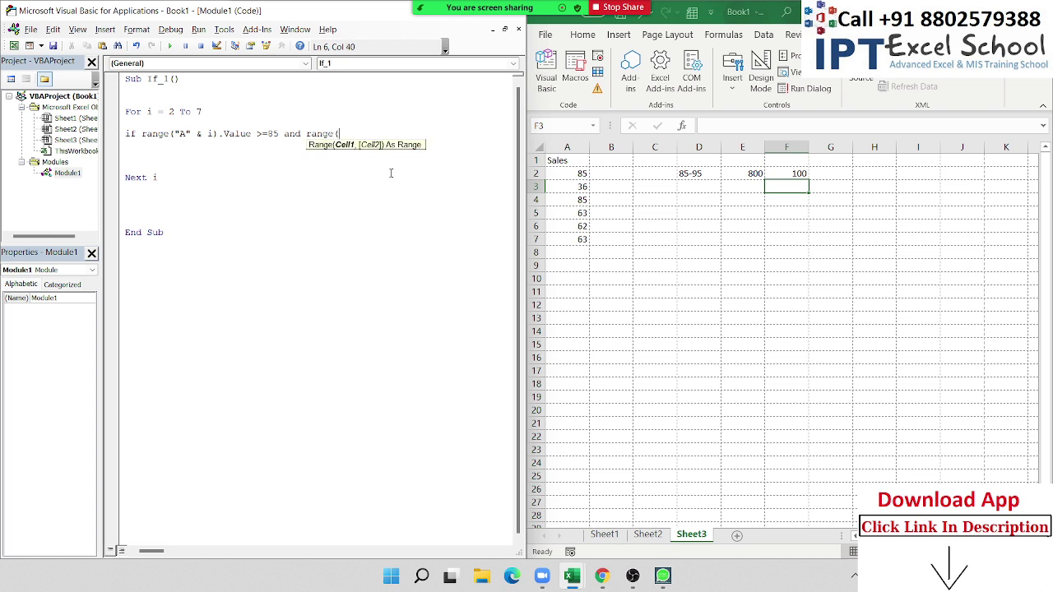
pyautogui.write('"A')
pyautogui.write('" ')
pyautogui.write('&')
pyautogui.moveTo(401, 137); pyautogui.dragTo(125, 133)
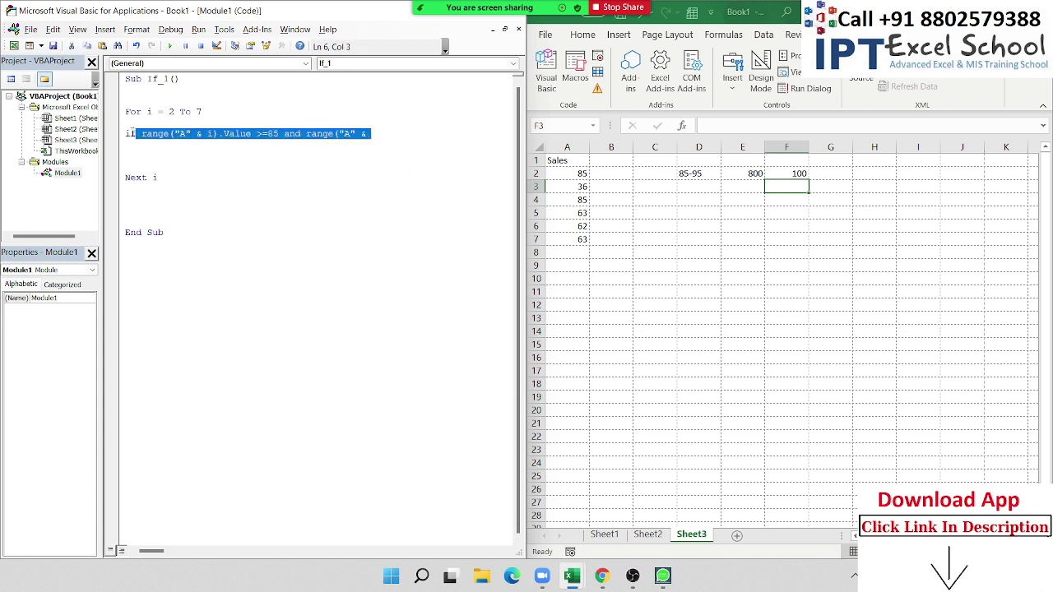
pyautogui.press('Delete')
pyautogui.press('Up')
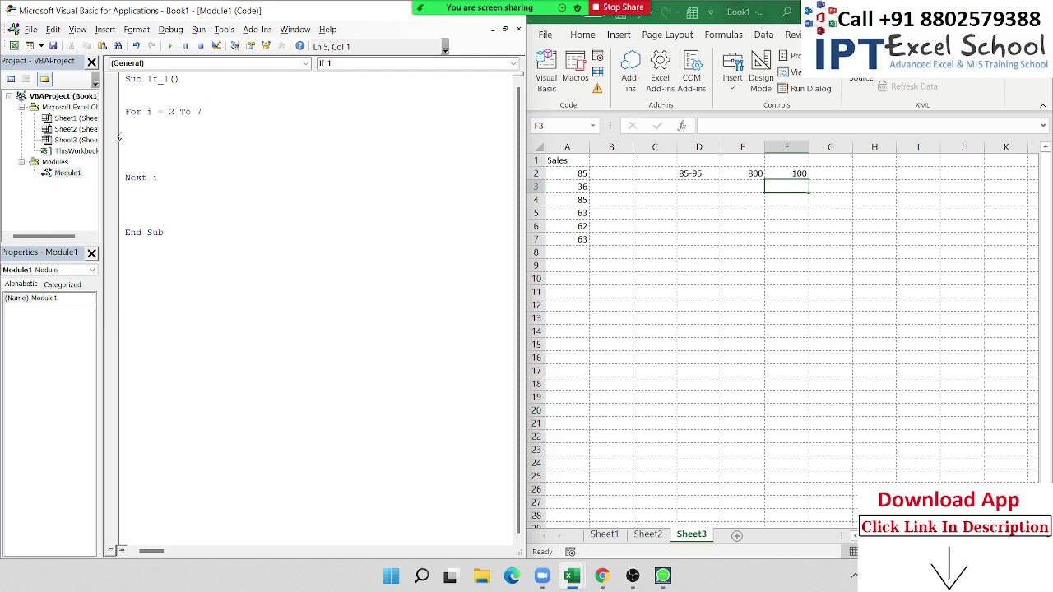
# Declare Dim l As Long below the Sub If_1 header
pyautogui.press('Return')
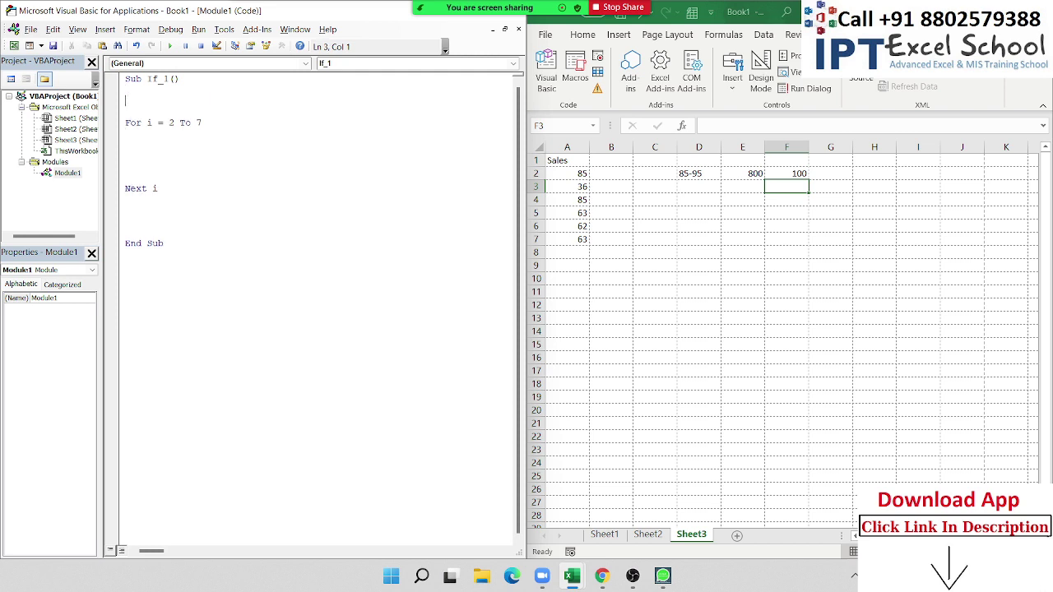
pyautogui.press('Up')
pyautogui.write('dim ')
pyautogui.write('l as ')
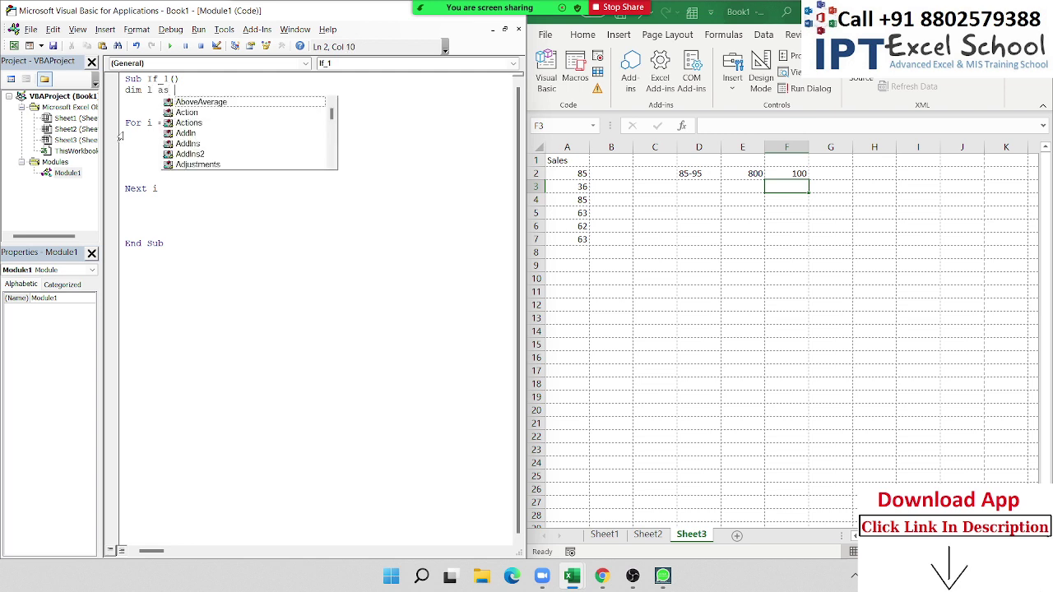
pyautogui.write('long')
pyautogui.press('Down')
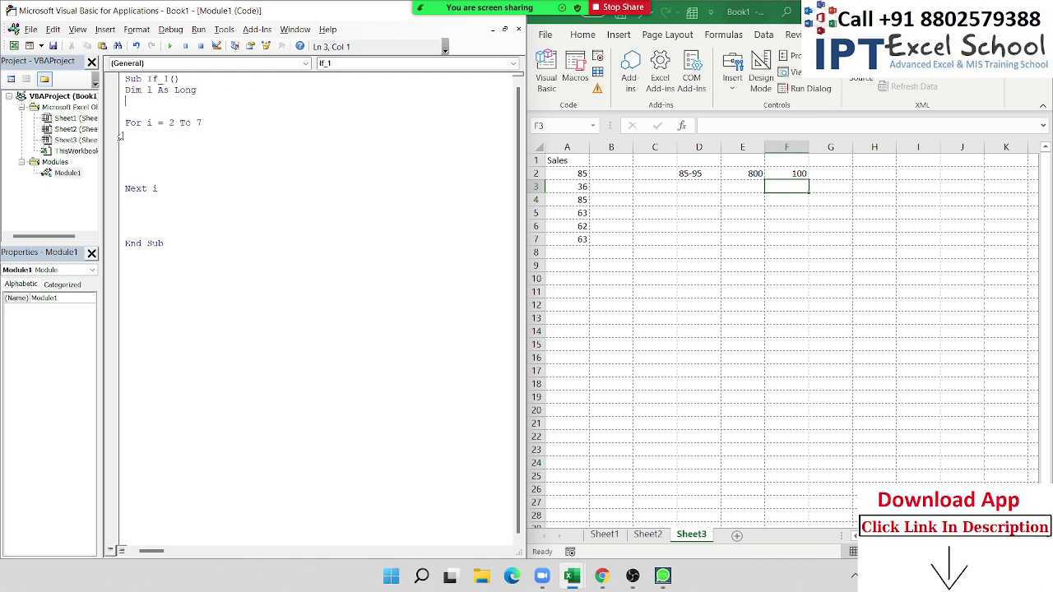
# Set l = Range("A" & i).Value in the loop and begin If l >= 85 And l <= 95 Then
pyautogui.press('Down')
pyautogui.write('l=ran')
pyautogui.write('ge("')
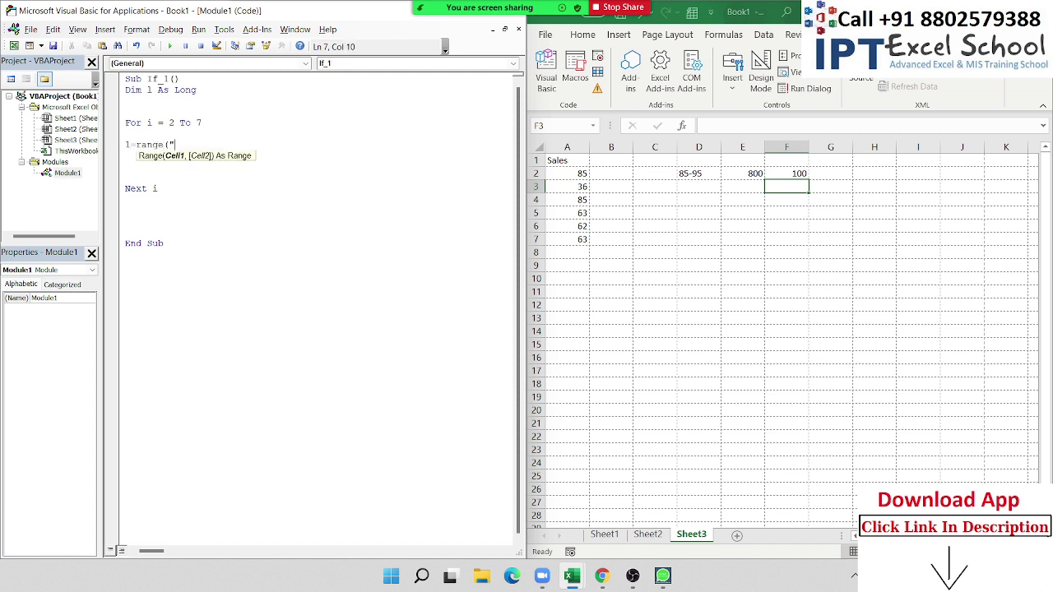
pyautogui.write('A" & i')
pyautogui.write(').Value')
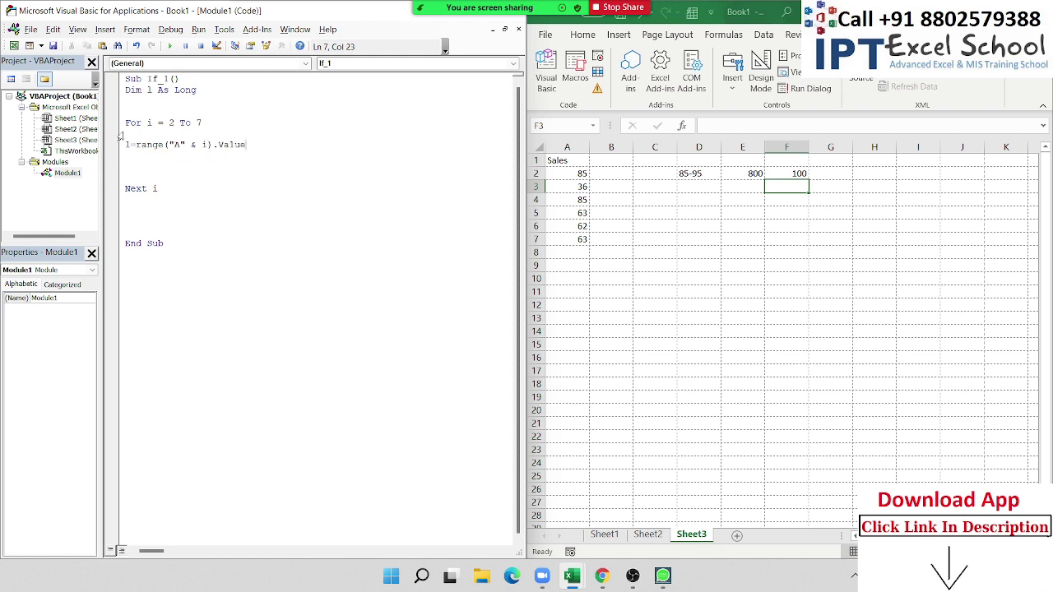
pyautogui.press('Return')
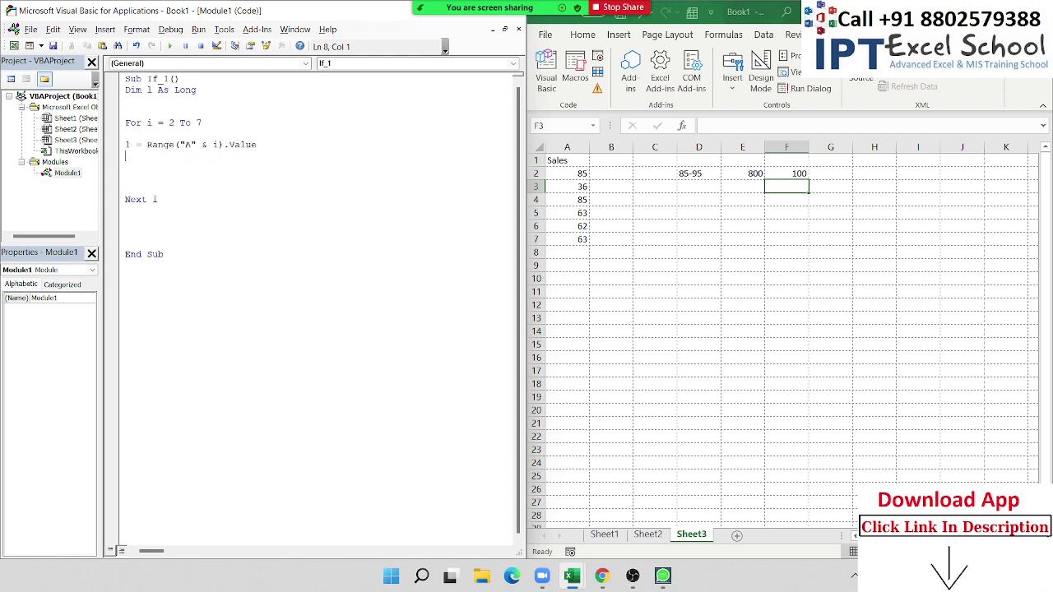
pyautogui.press('Return')
pyautogui.write('if ')
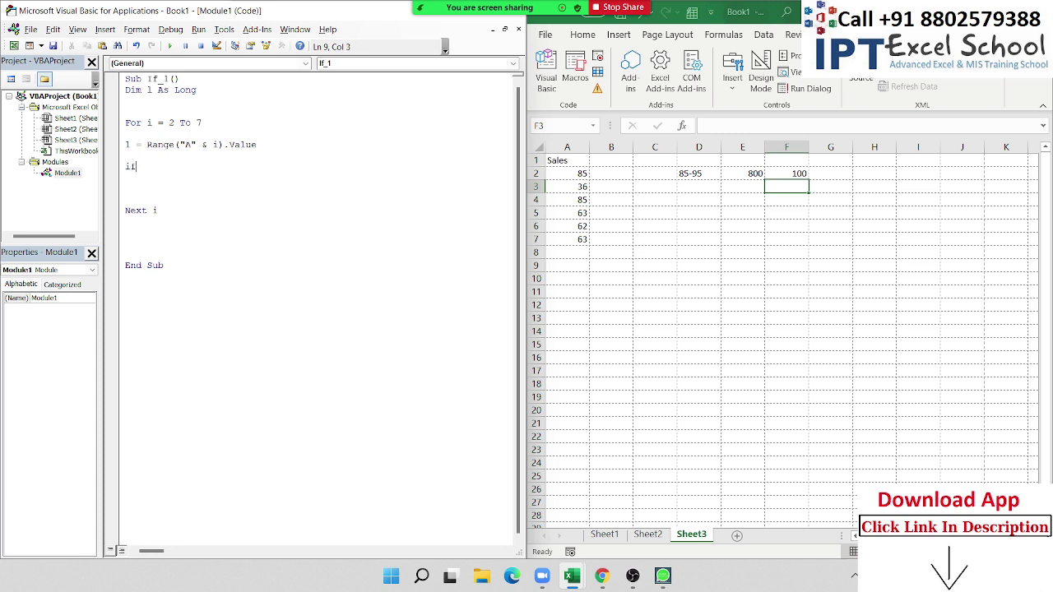
pyautogui.write('l ')
pyautogui.write('>=8')
pyautogui.write('5  and ')
pyautogui.write('l<=')
pyautogui.write(' 95 t')
pyautogui.write('hen')
# Write Range("B" & i).Value = 800 under the If condition
pyautogui.press('Return')
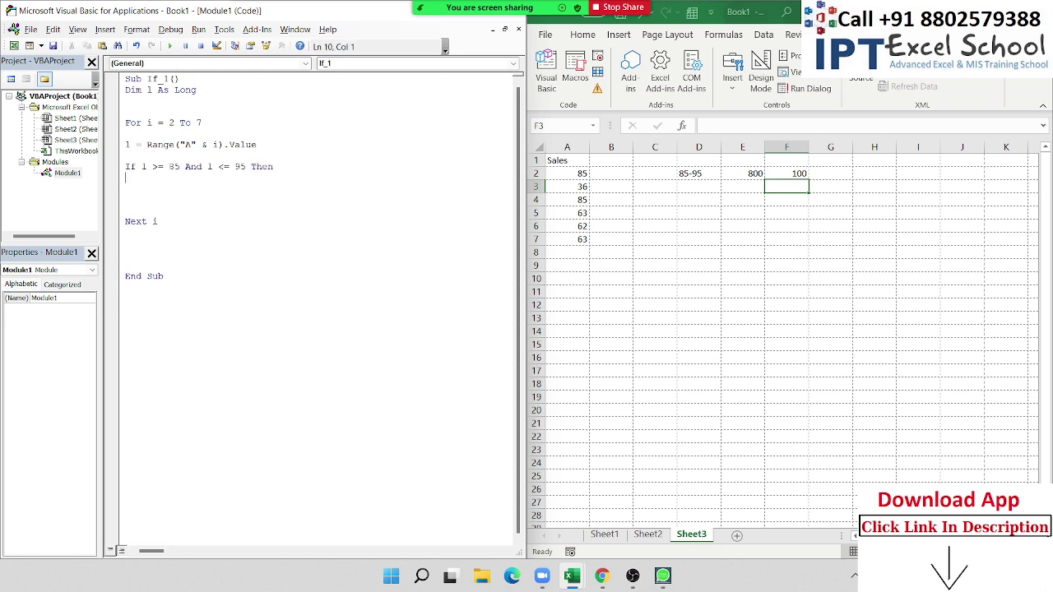
pyautogui.write('range')
pyautogui.write('("A"')
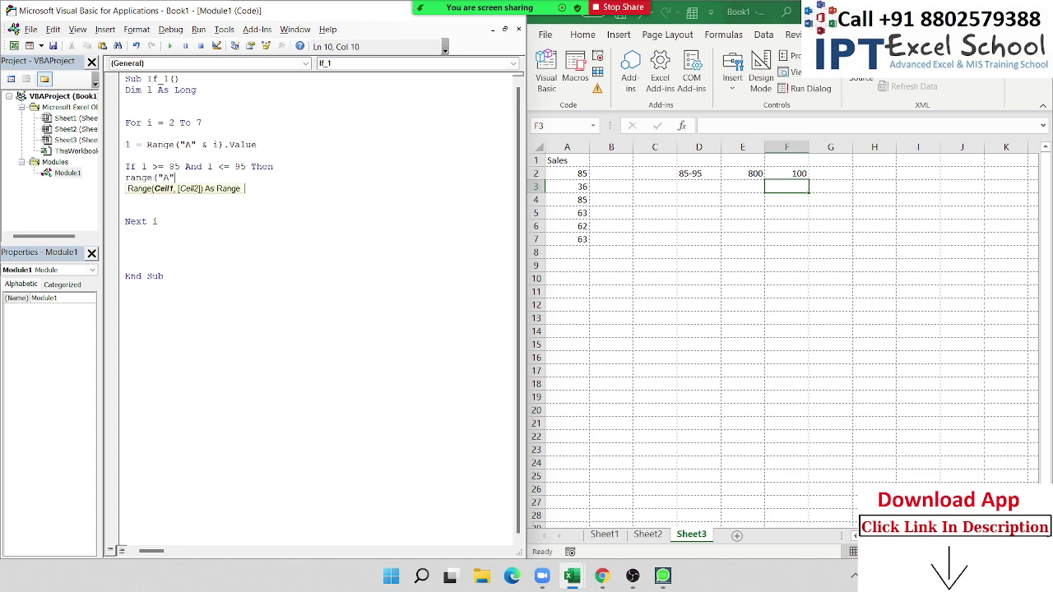
pyautogui.press('BackSpace')
pyautogui.press('BackSpace')
pyautogui.write('B')
pyautogui.write('" & ')
pyautogui.write('i).v')
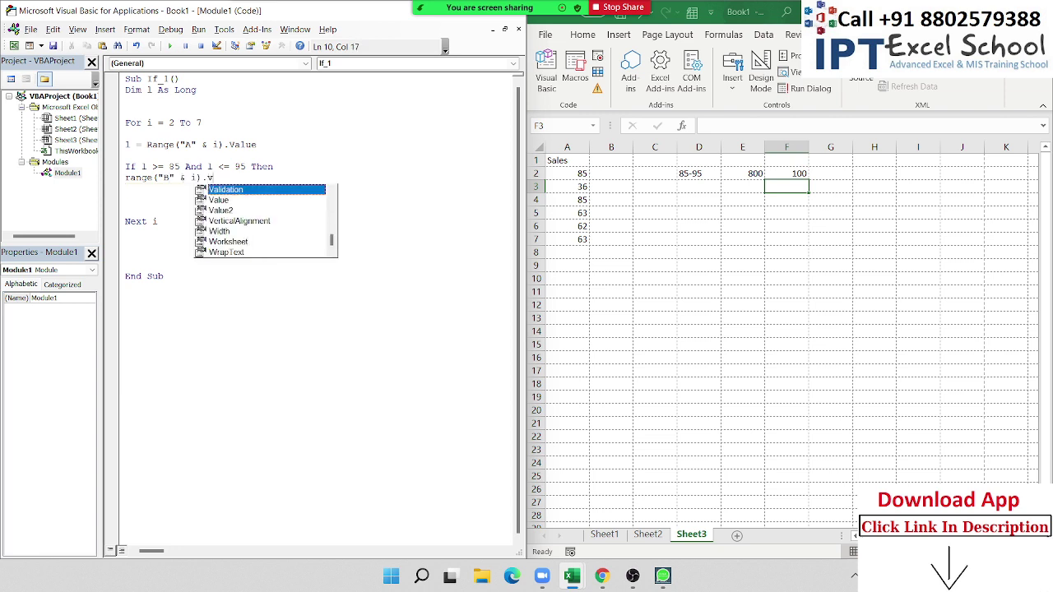
pyautogui.press('Down')
pyautogui.write('=')
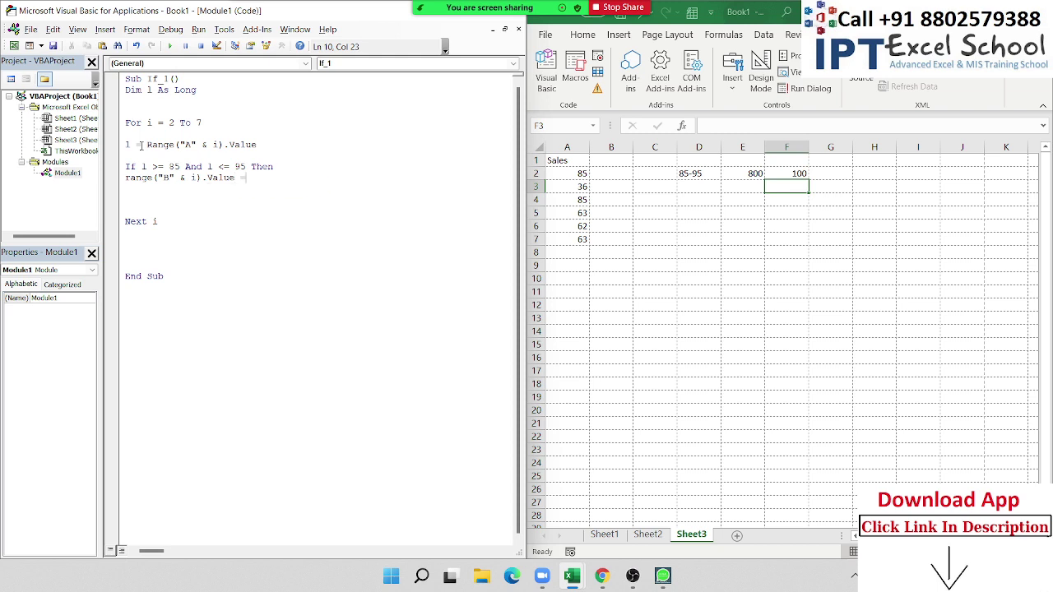
pyautogui.write(' 800')
pyautogui.press('Return')
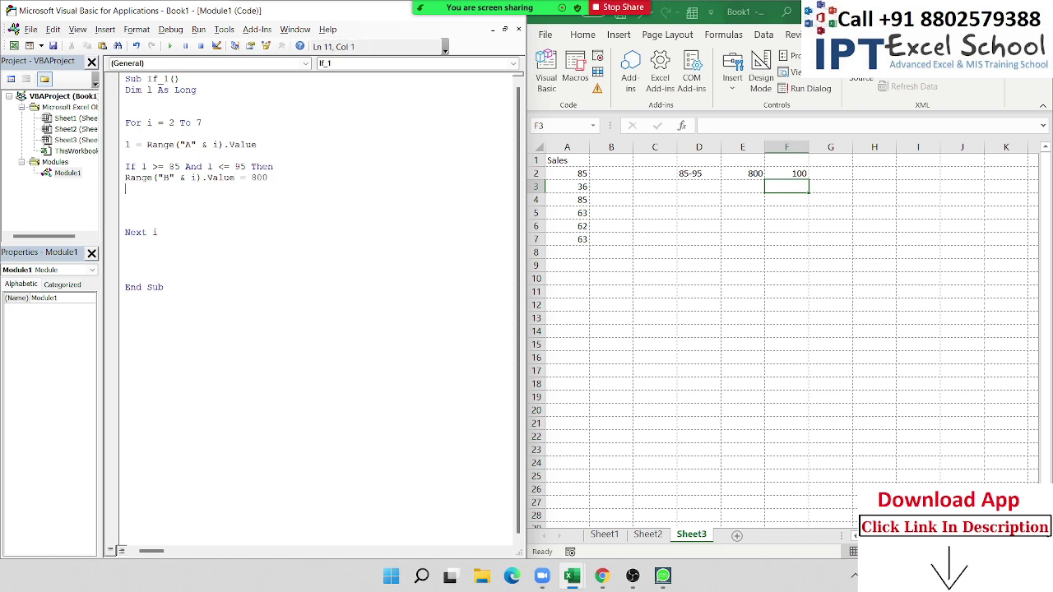
# Add an Else branch repeating the 800 assignment and close with End If
pyautogui.write('Else')
pyautogui.press('Return')
pyautogui.press('Up')
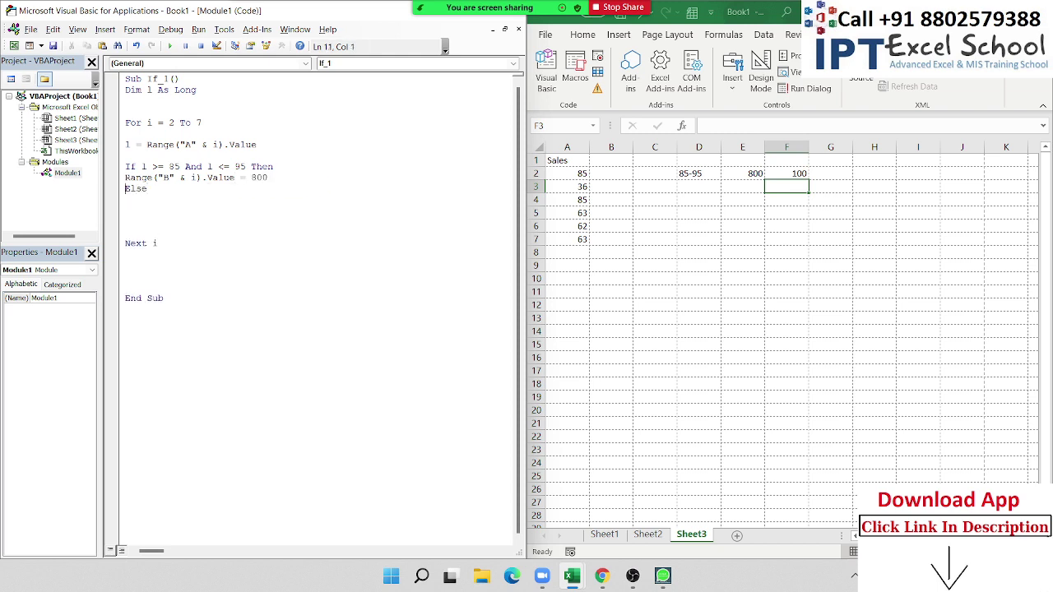
pyautogui.press('Up')
pyautogui.hotkey('shift', 'Down')
pyautogui.hotkey('ctrl', 'c')
pyautogui.press('Down')
pyautogui.hotkey('ctrl', 'v')
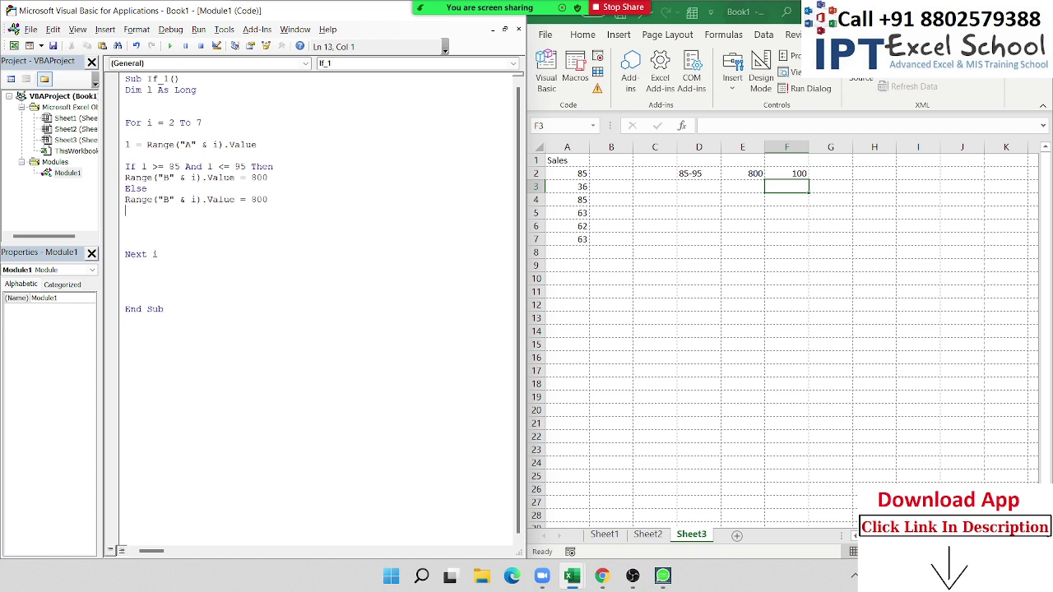
pyautogui.write('end if')
pyautogui.doubleClick(259, 199)
# Change the Else value to 100, run If_1, and highlight the And condition
pyautogui.write('100')
pyautogui.click(276, 251)
pyautogui.click(150, 177)
pyautogui.click(170, 46)
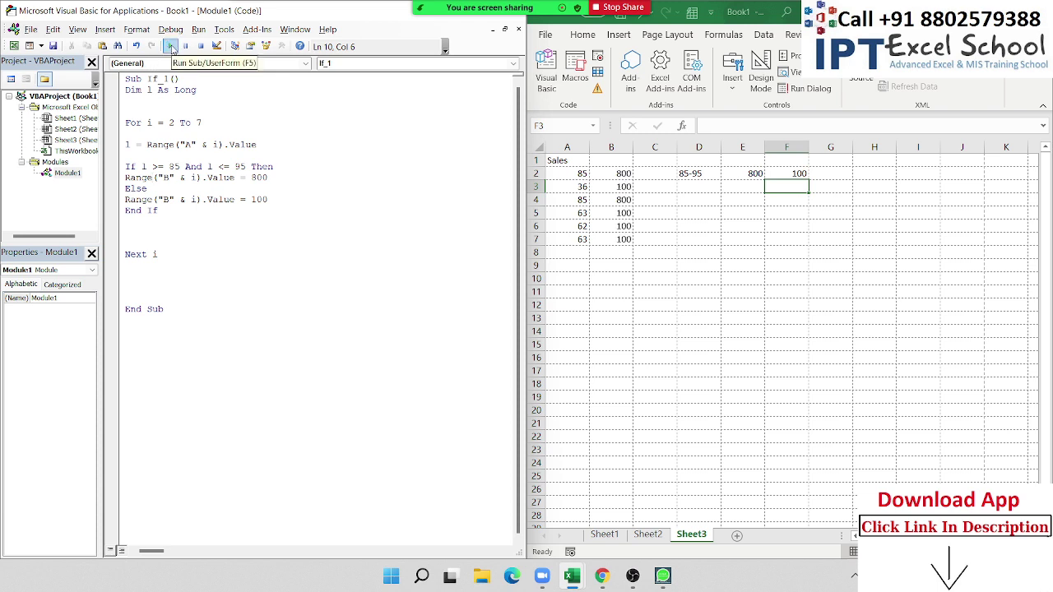
pyautogui.moveTo(170, 168); pyautogui.dragTo(247, 169)
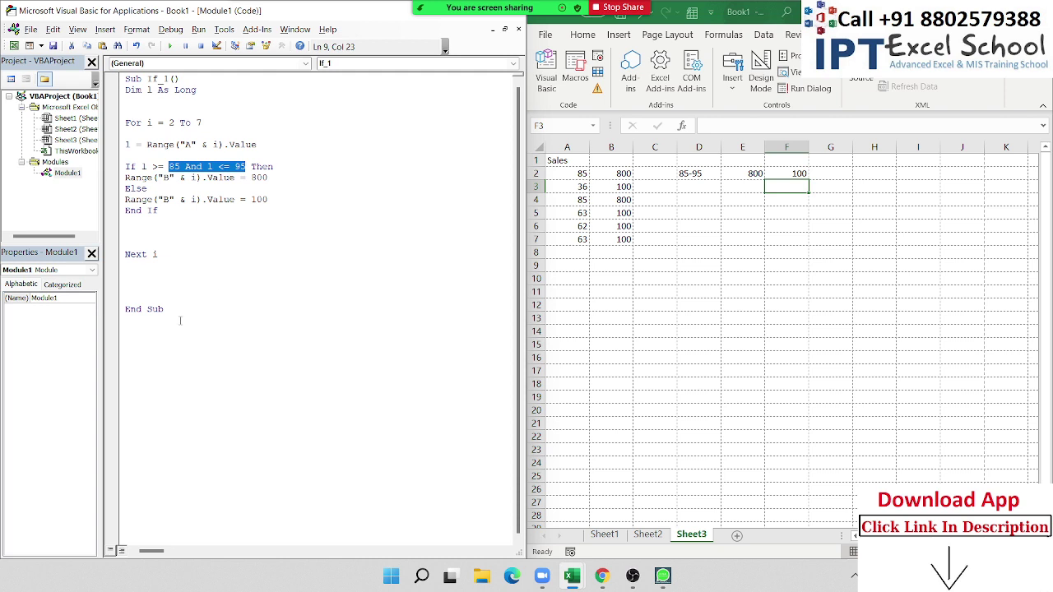
# Duplicate the If_1 macro below itself and rename the copy to If_2
pyautogui.click(161, 276)
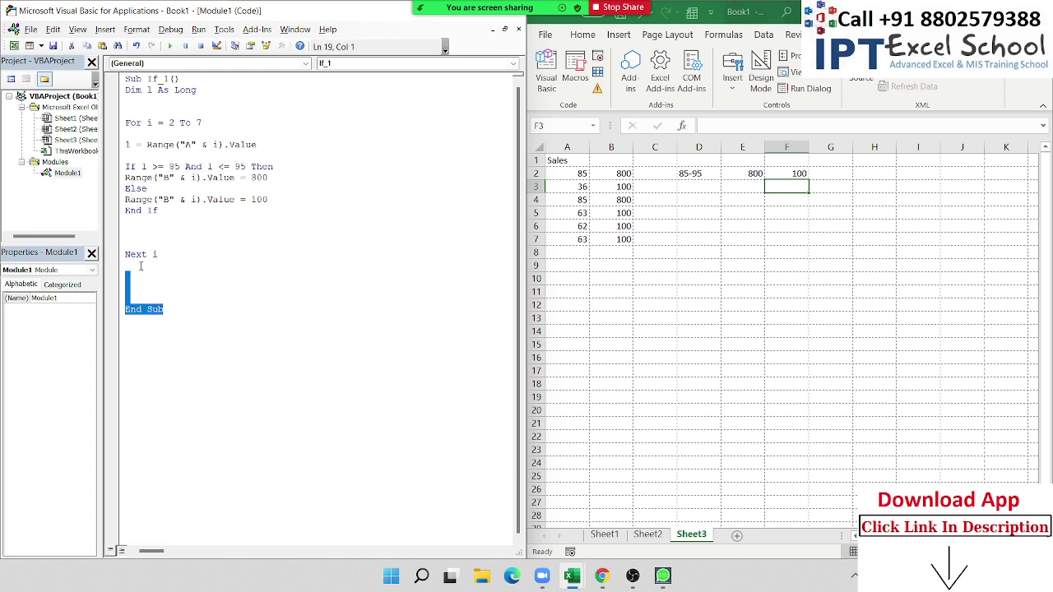
pyautogui.moveTo(172, 311); pyautogui.dragTo(121, 79)
pyautogui.click(153, 327)
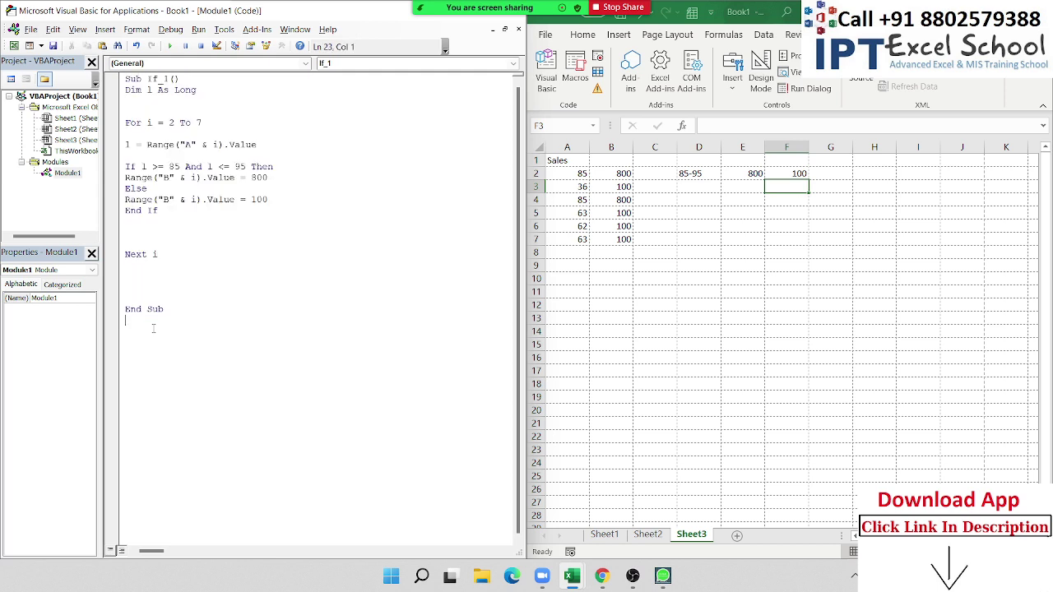
pyautogui.press('Return')
pyautogui.press('Return')
pyautogui.press('Return')
pyautogui.press('Return')
pyautogui.press('Return')
pyautogui.press('Return')
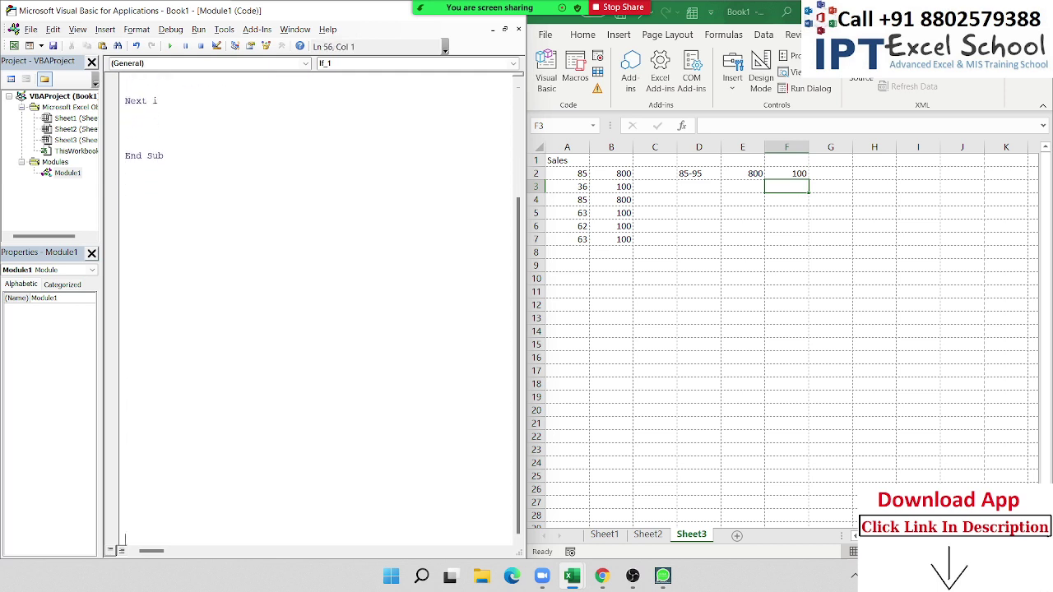
pyautogui.press('Return')
pyautogui.click(147, 175)
pyautogui.hotkey('ctrl', 'v')
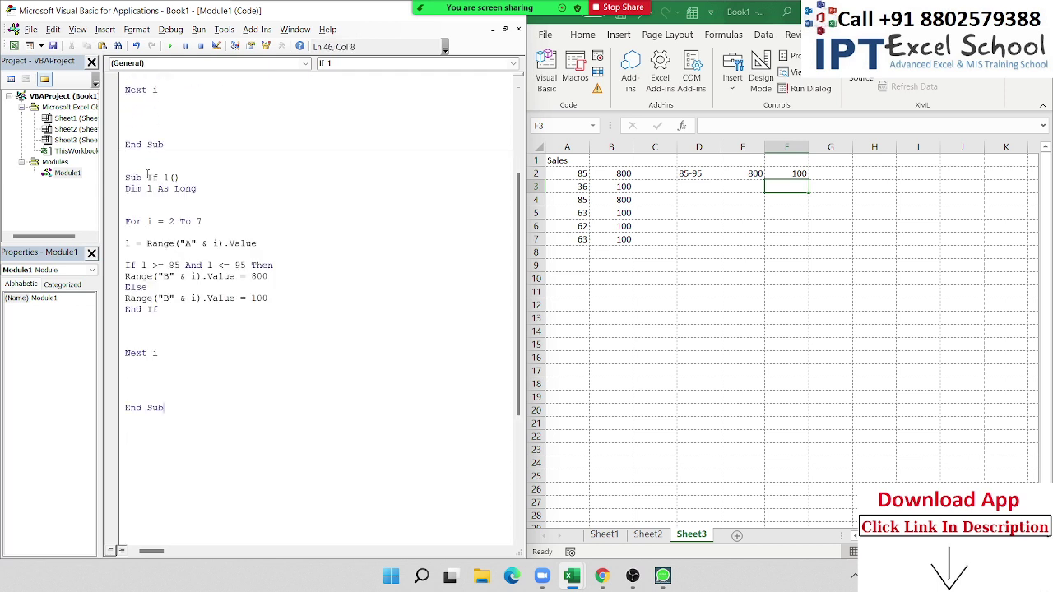
pyautogui.click(167, 177)
pyautogui.press('BackSpace')
pyautogui.write('2')
# Split If_2's And condition into nested If l >= 85 Then and If l <= 95 Then
pyautogui.click(224, 298)
pyautogui.moveTo(158, 310); pyautogui.dragTo(126, 278)
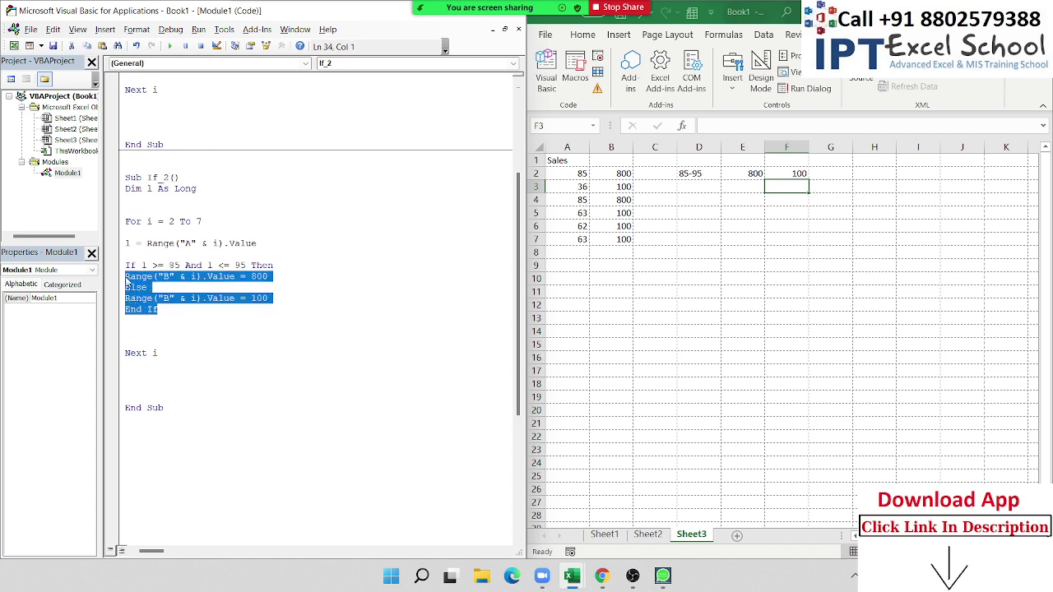
pyautogui.press('Return')
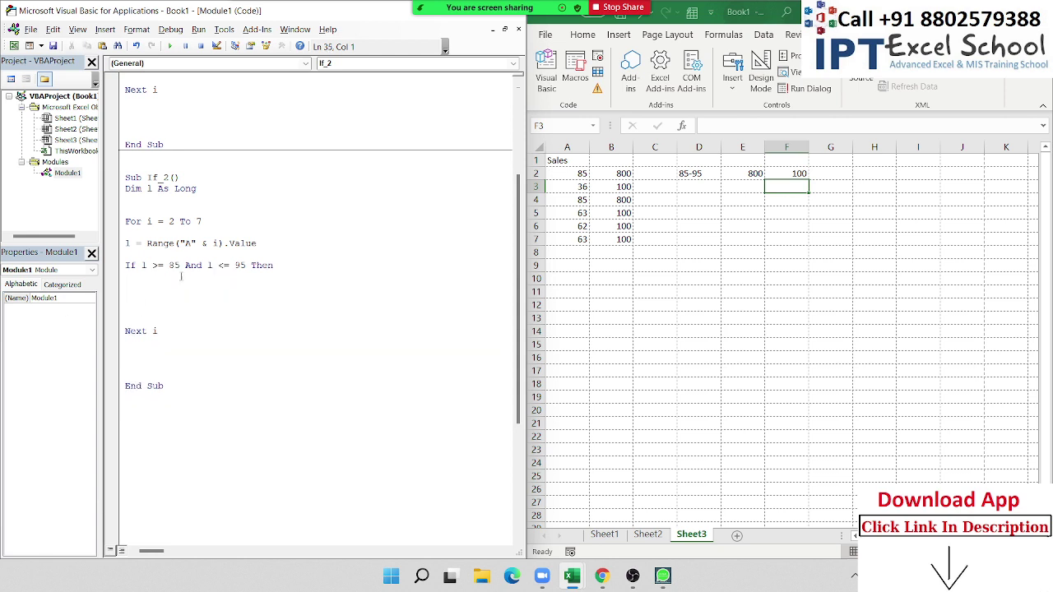
pyautogui.moveTo(185, 265); pyautogui.dragTo(318, 265)
pyautogui.press('BackSpace')
pyautogui.write('Then')
pyautogui.press('Return')
pyautogui.press('Return')
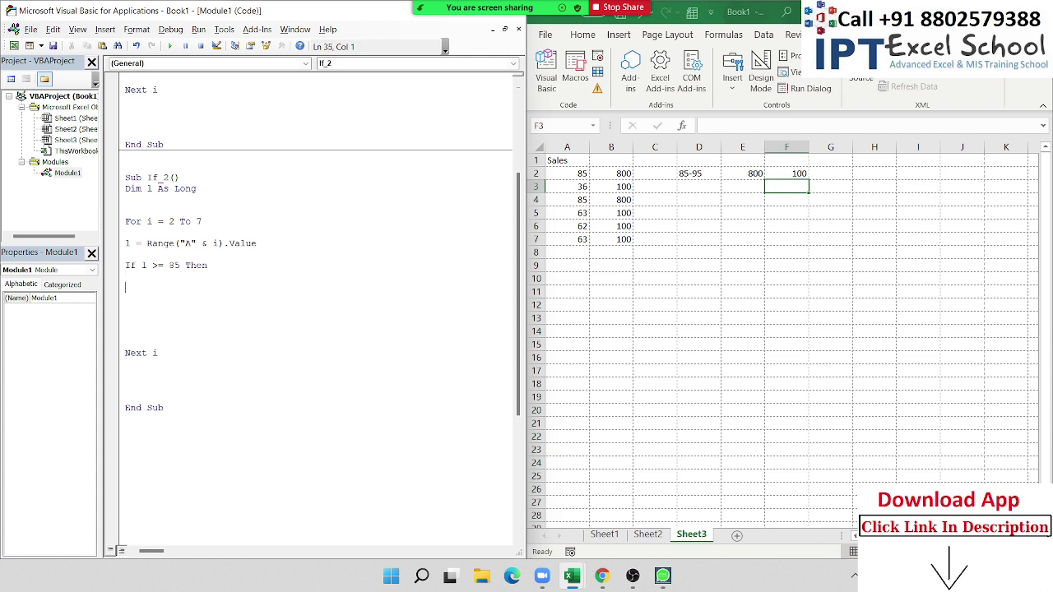
pyautogui.write('If ')
pyautogui.write('l<')
pyautogui.write('= 95')
pyautogui.write('the')
pyautogui.write('n')
pyautogui.press('Return')
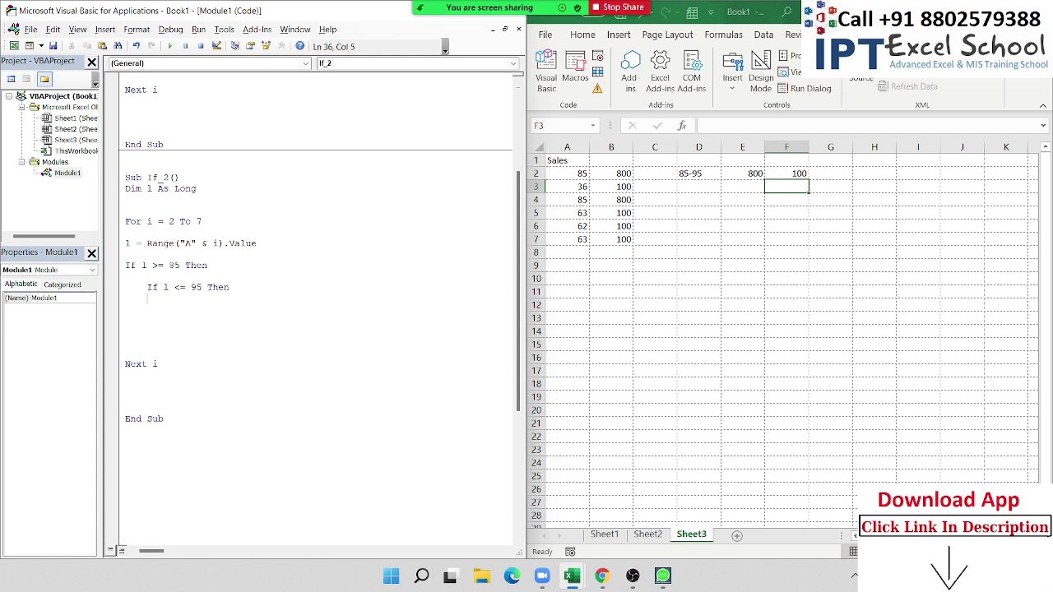
# Give the inner If an 800 assignment, an Else writing 100, and End If
pyautogui.write('ran')
pyautogui.write('ge(')
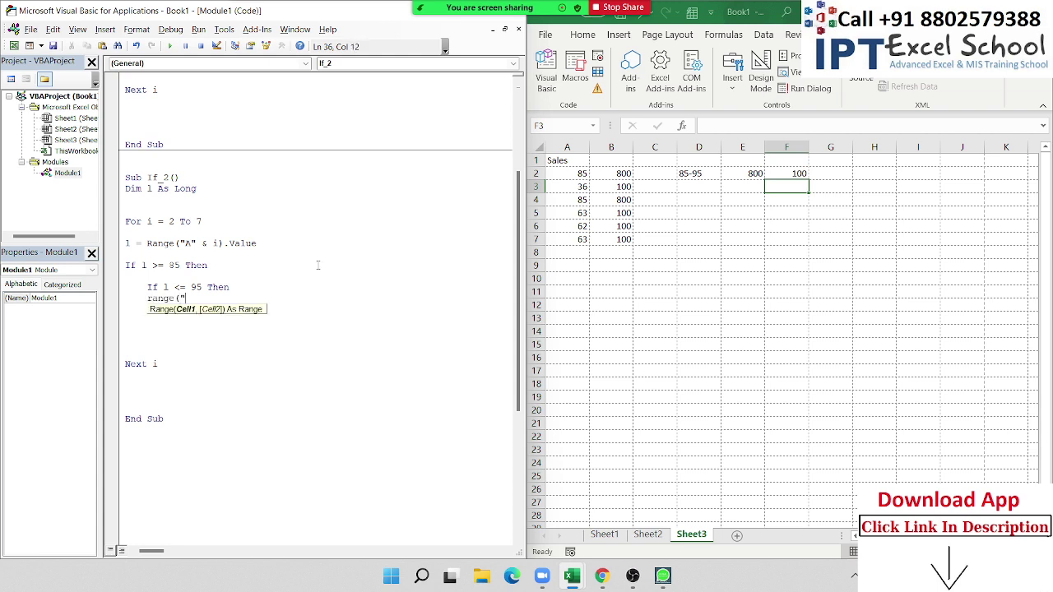
pyautogui.write('B"&')
pyautogui.write(' i)')
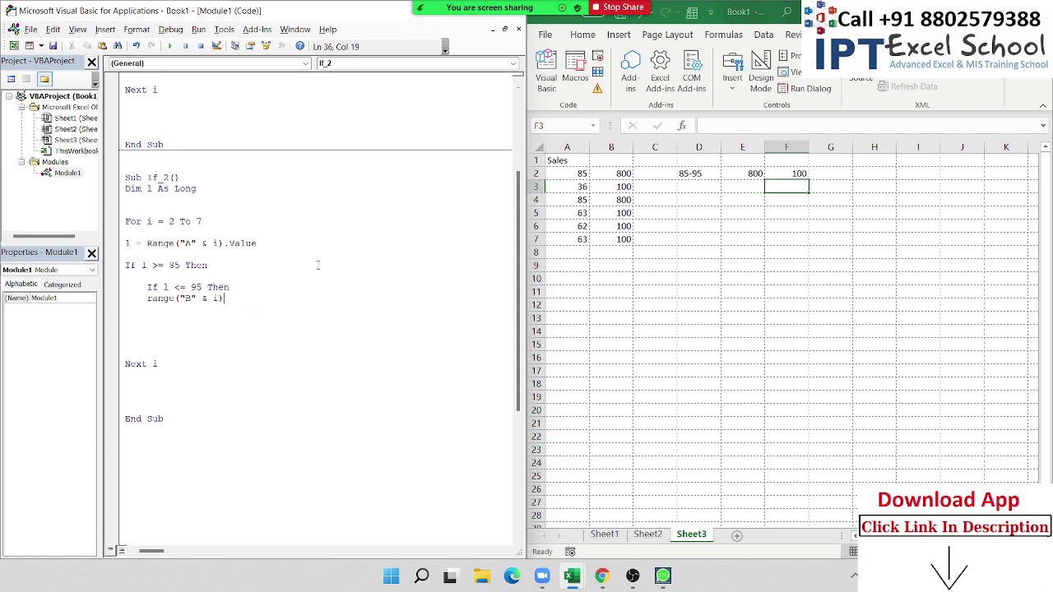
pyautogui.write('.Value ')
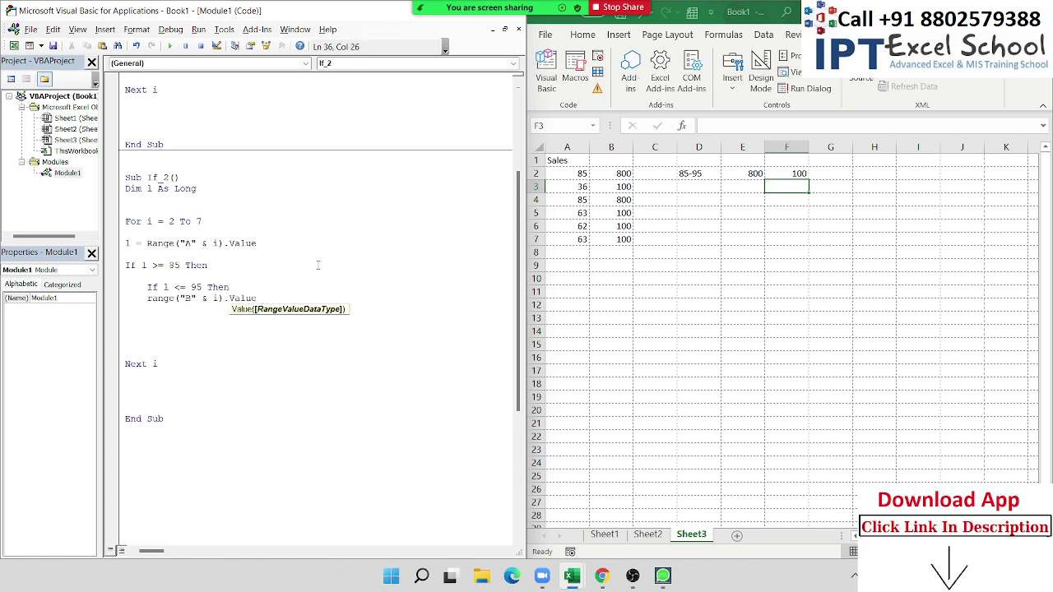
pyautogui.write('= 800')
pyautogui.press('Return')
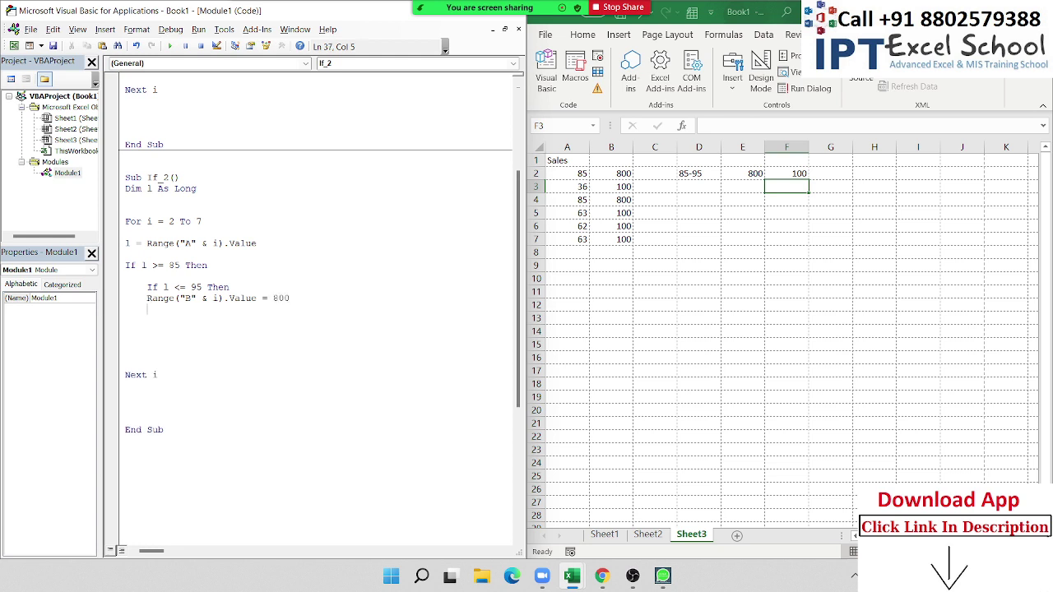
pyautogui.write('Else')
pyautogui.press('Return')
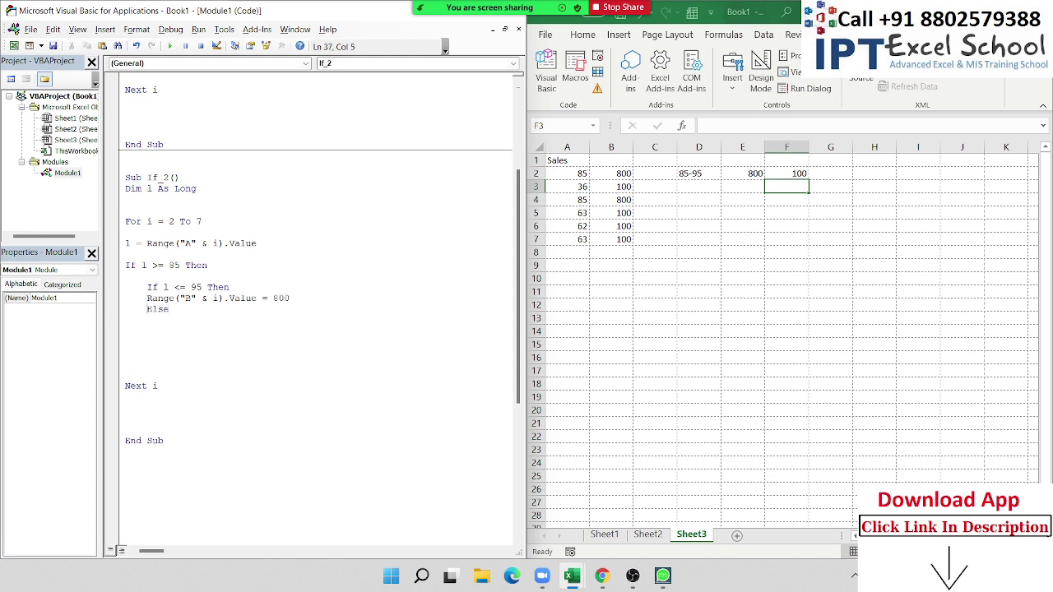
pyautogui.hotkey('shift', 'Up')
pyautogui.hotkey('ctrl', 'c')
pyautogui.press('Down')
pyautogui.hotkey('ctrl', 'v')
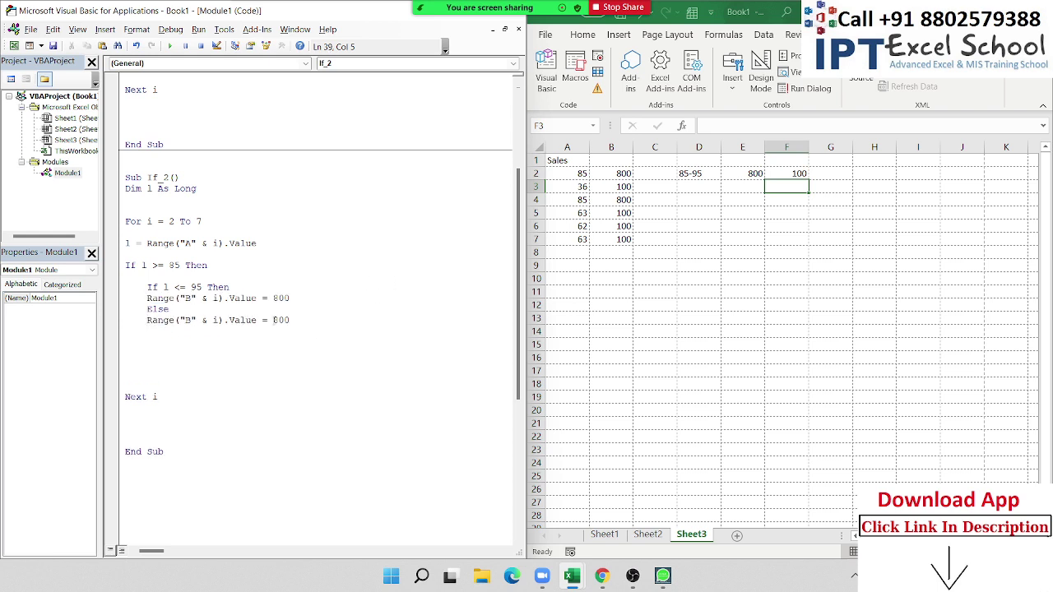
pyautogui.moveTo(273, 320); pyautogui.dragTo(289, 320)
pyautogui.write('100')
pyautogui.click(147, 331)
pyautogui.write('e')
pyautogui.write('ndif')
pyautogui.press('Return')
# Reuse the Else block to give the outer If its own Else and End If
pyautogui.press('Up')
pyautogui.press('Up')
pyautogui.press('Up')
pyautogui.hotkey('shift', 'Down')
pyautogui.hotkey('shift', 'Down')
pyautogui.hotkey('shift', 'Down')
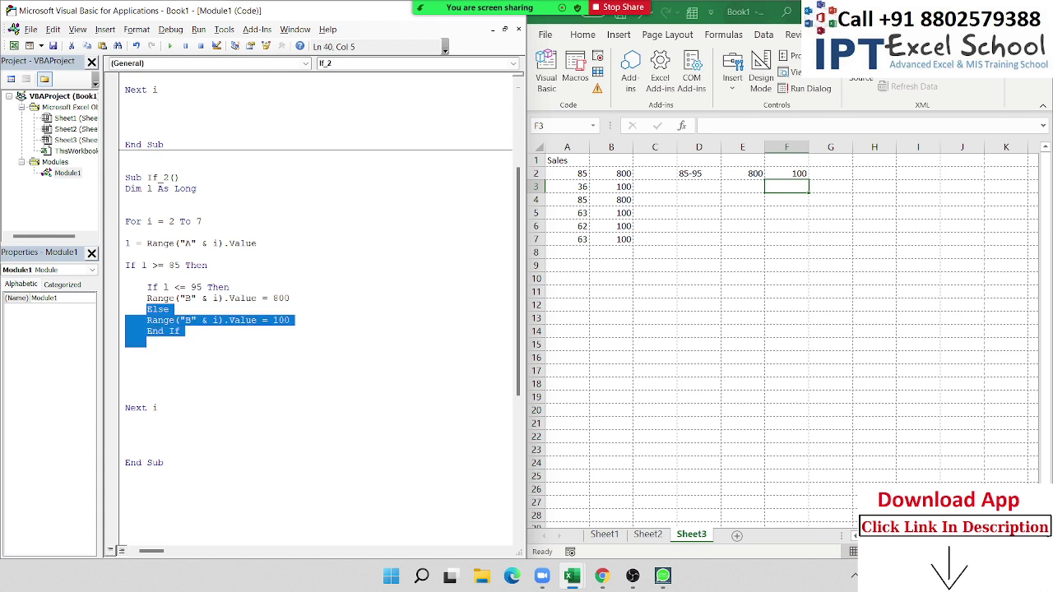
pyautogui.click(125, 353)
pyautogui.hotkey('ctrl', 'v')
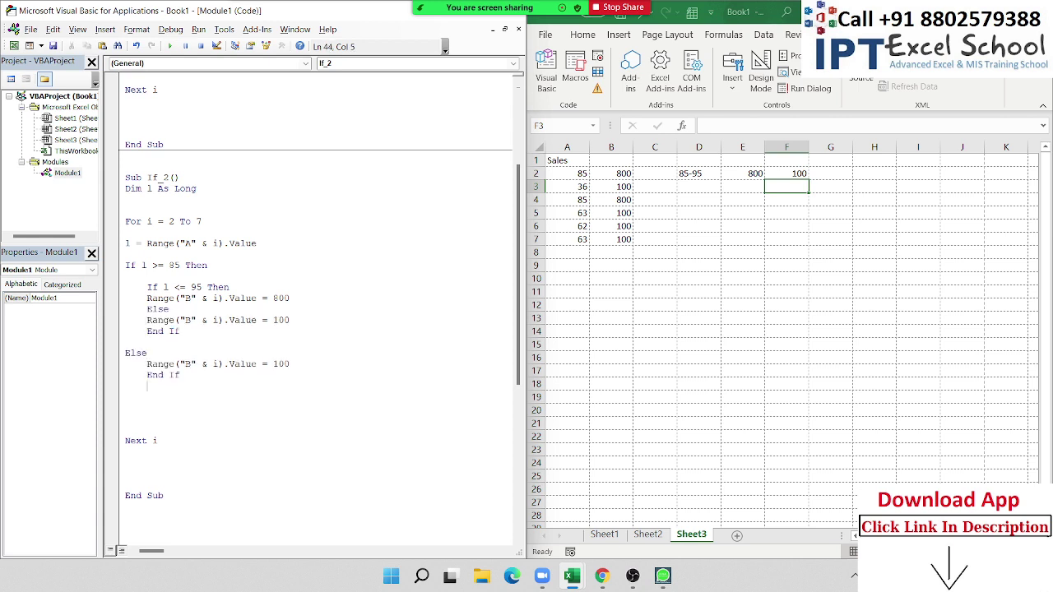
pyautogui.press('BackSpace')
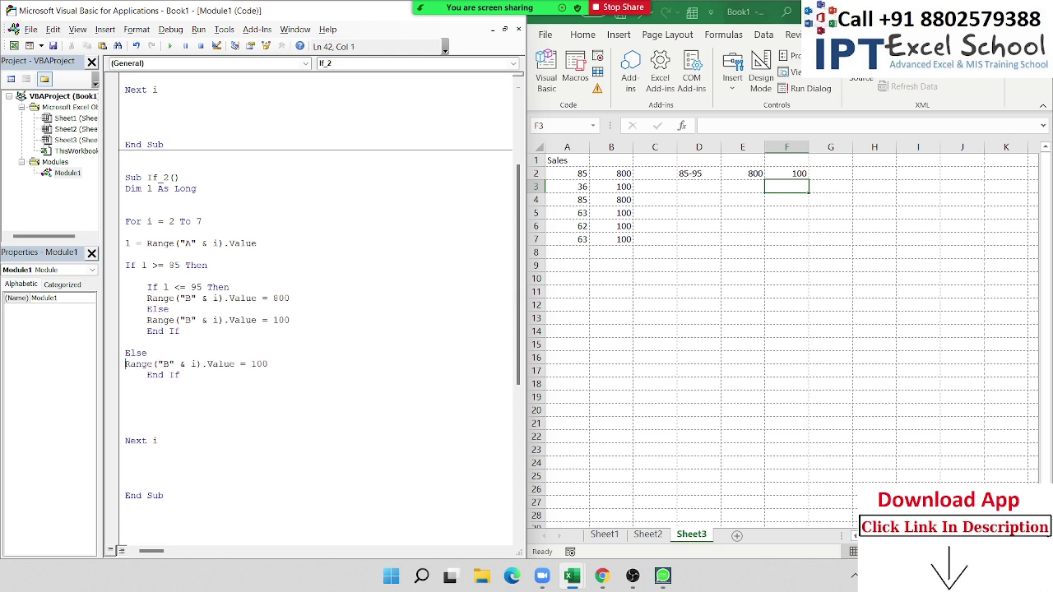
pyautogui.press('Down')
pyautogui.press('Delete')
pyautogui.press('Delete')
pyautogui.press('Delete')
pyautogui.press('Delete')
# Enter <80 in E5, 100 in F5 and >1000 in E6 on Sheet3
pyautogui.doubleClick(174, 265)
pyautogui.click(735, 211)
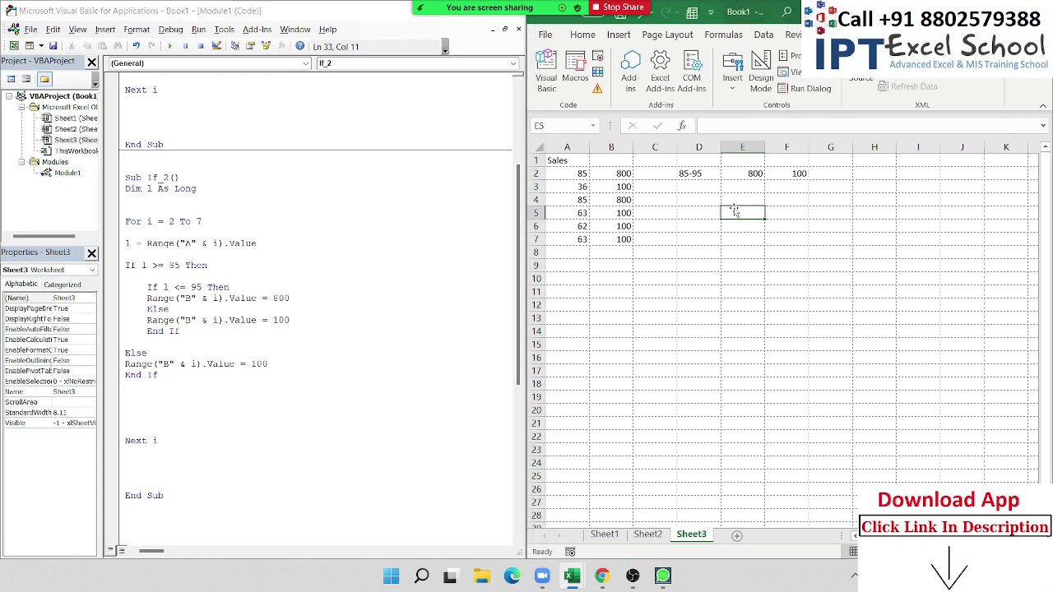
pyautogui.write('<80')
pyautogui.press('Tab')
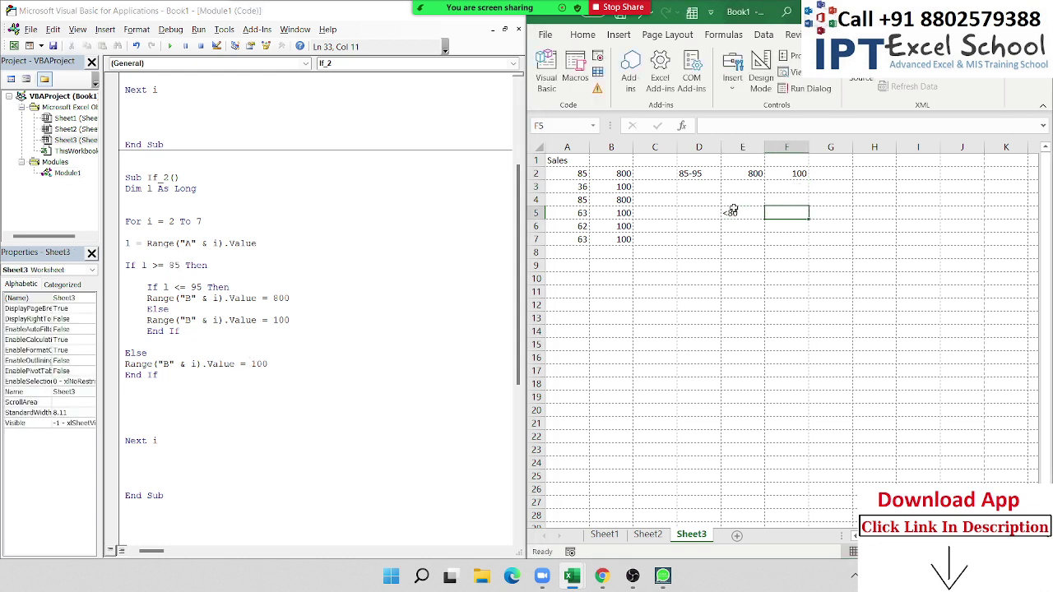
pyautogui.write('1')
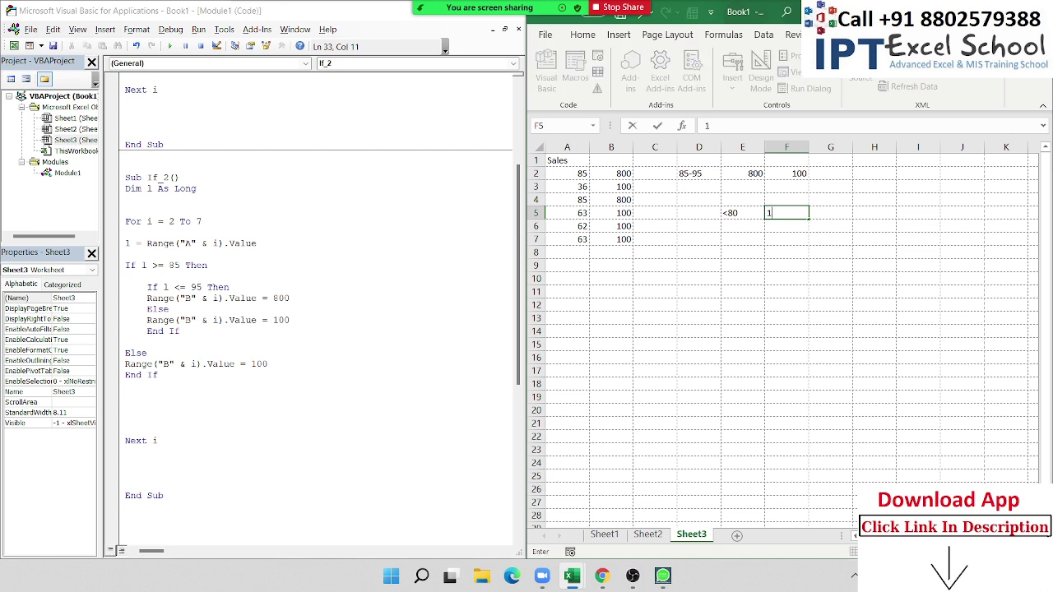
pyautogui.write('00')
pyautogui.press('Return')
pyautogui.write('>')
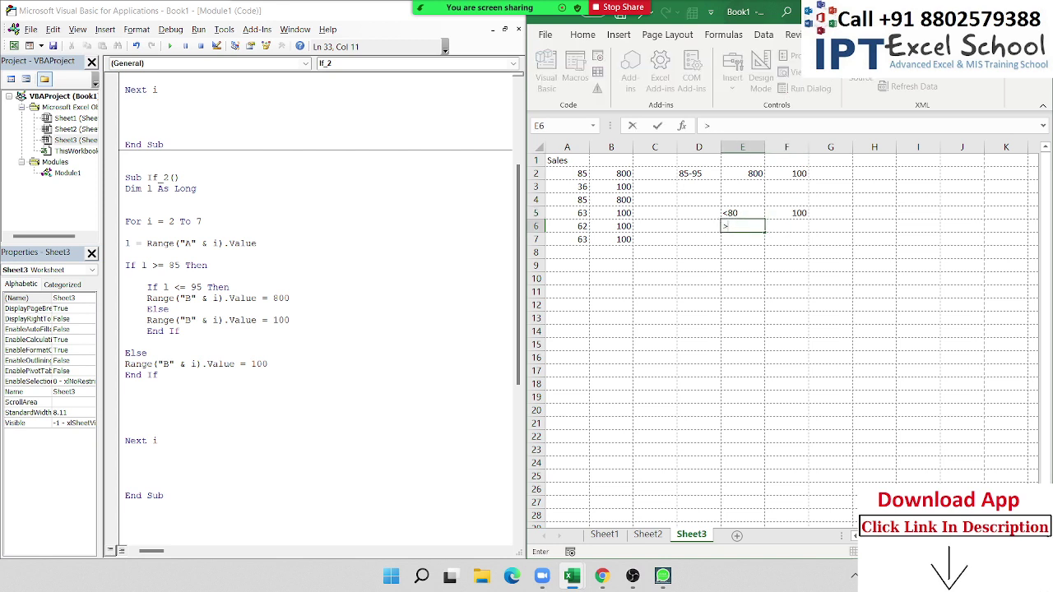
pyautogui.write('1000')
pyautogui.press('Return')
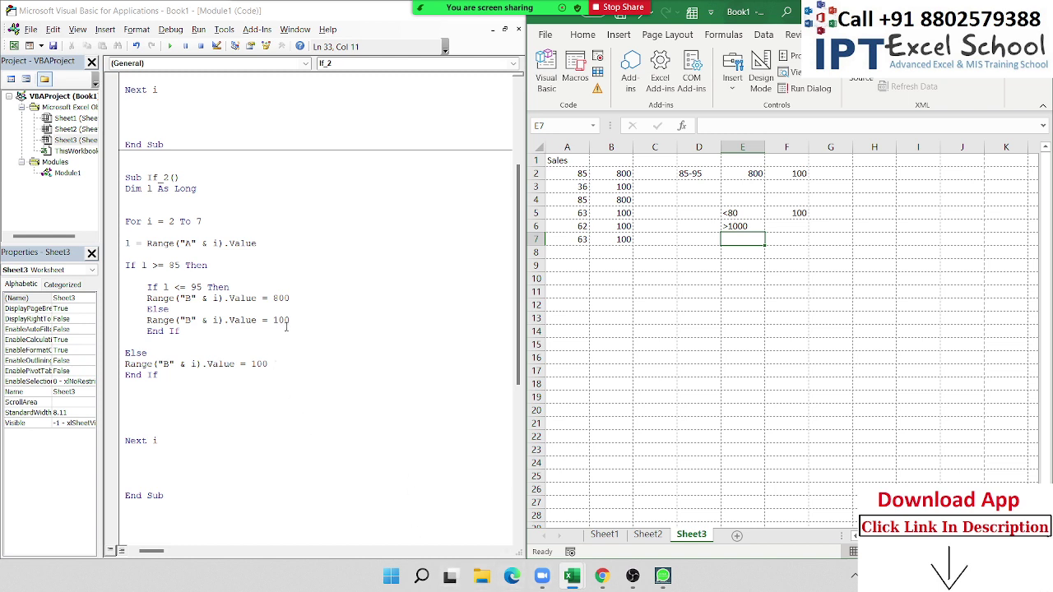
# Change the inner Else value in If_2 from 100 to 1000
pyautogui.click(283, 321)
pyautogui.write('0')
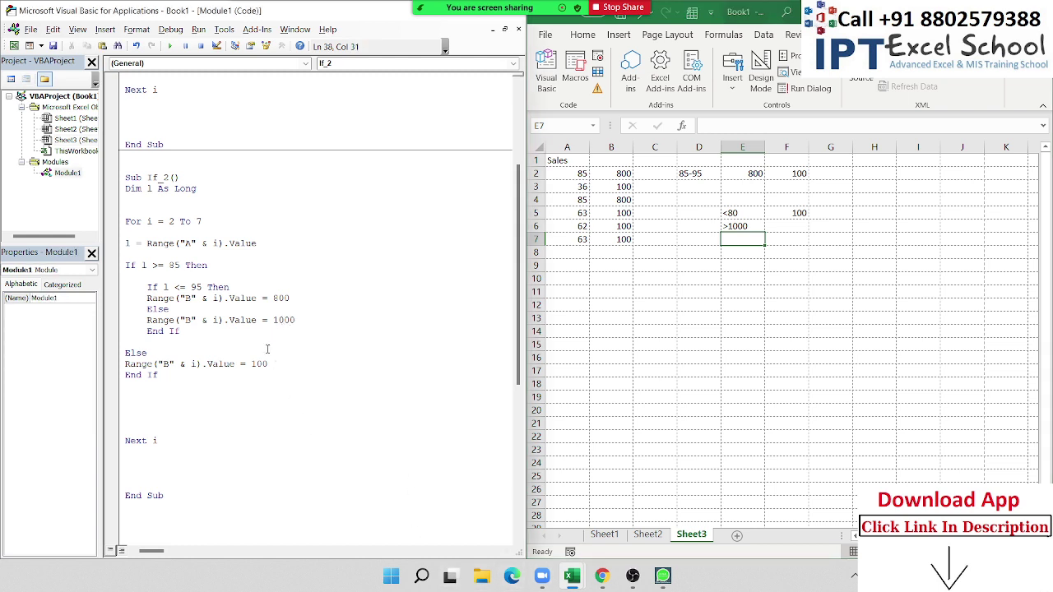
pyautogui.click(262, 364)
pyautogui.scroll(-2, 143, 262)
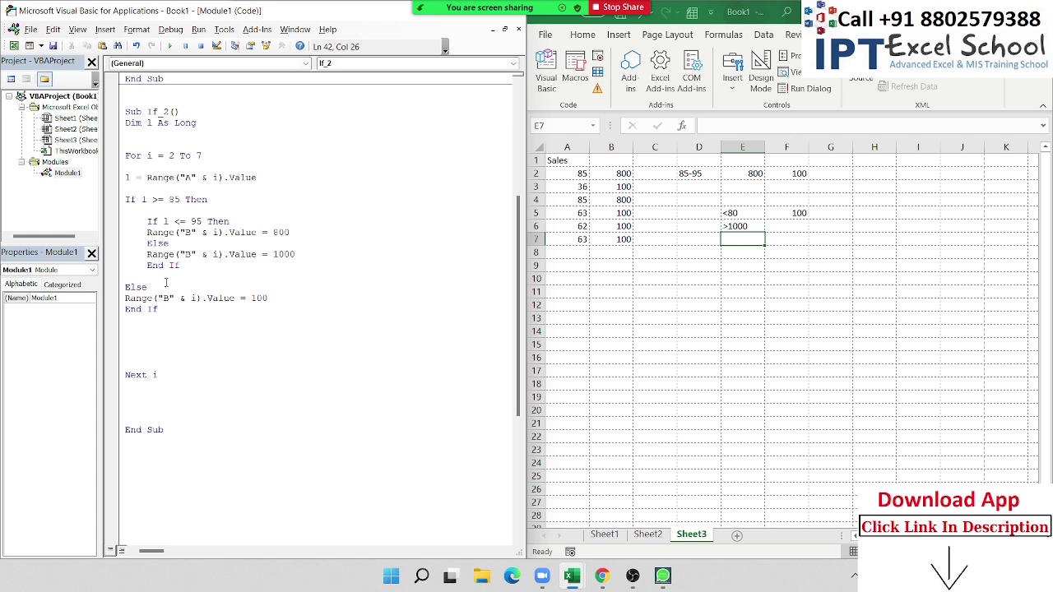
pyautogui.click(449, 23)
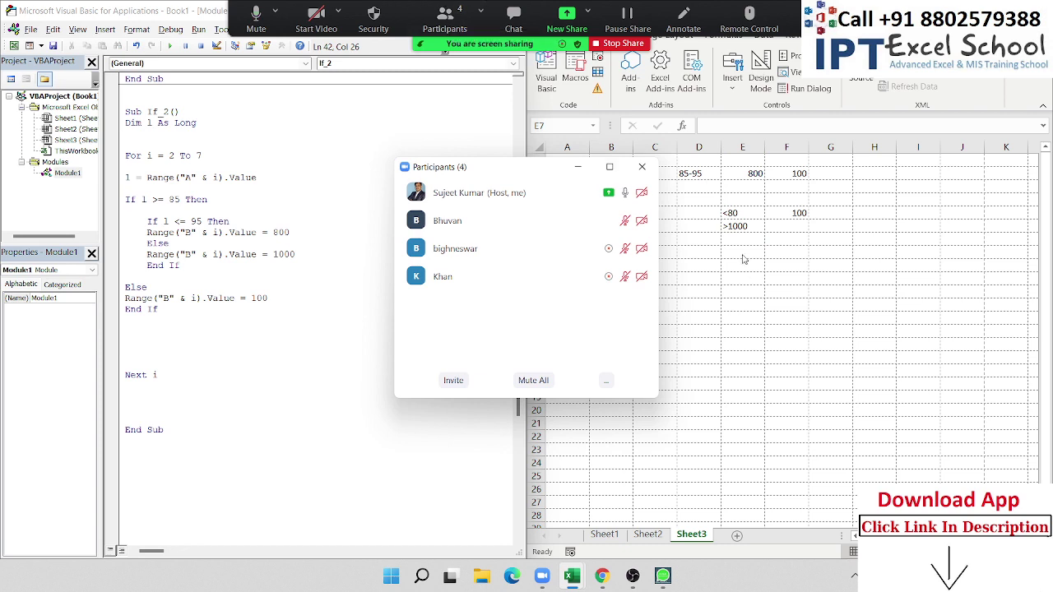
pyautogui.click(641, 166)
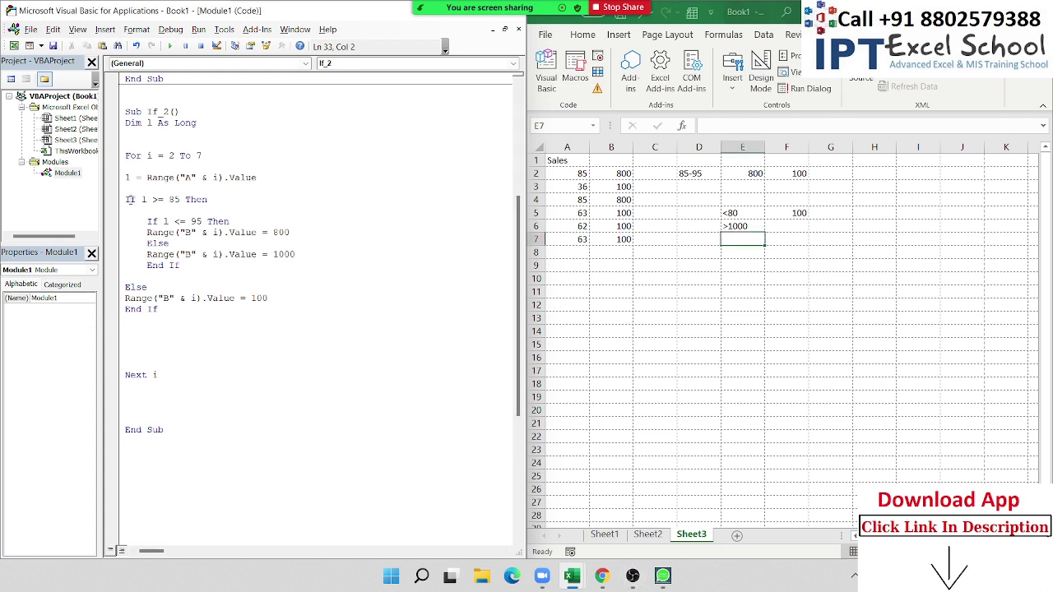
pyautogui.doubleClick(130, 200)
pyautogui.moveTo(147, 222); pyautogui.dragTo(189, 266)
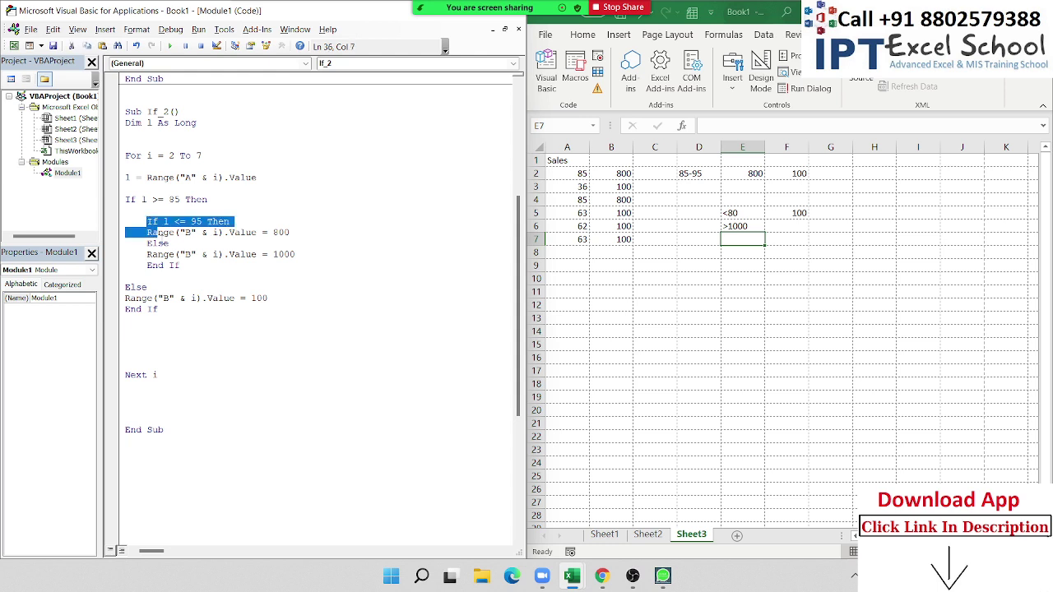
pyautogui.click(199, 279)
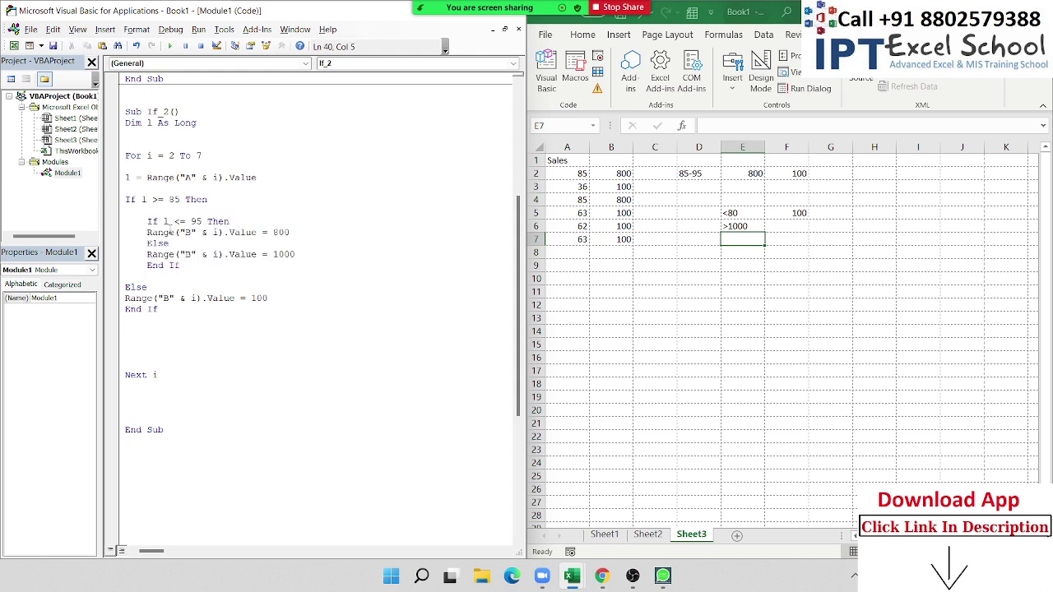
pyautogui.doubleClick(153, 221)
pyautogui.doubleClick(158, 243)
pyautogui.doubleClick(161, 266)
pyautogui.doubleClick(130, 200)
pyautogui.doubleClick(134, 287)
pyautogui.doubleClick(132, 310)
pyautogui.moveTo(146, 320); pyautogui.dragTo(131, 287)
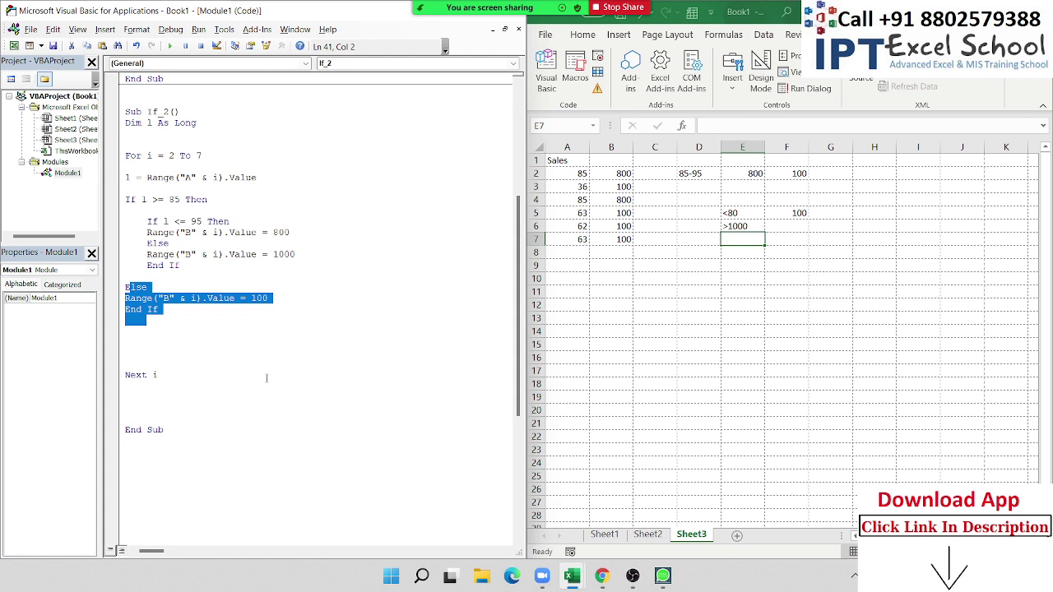
pyautogui.click(238, 515)
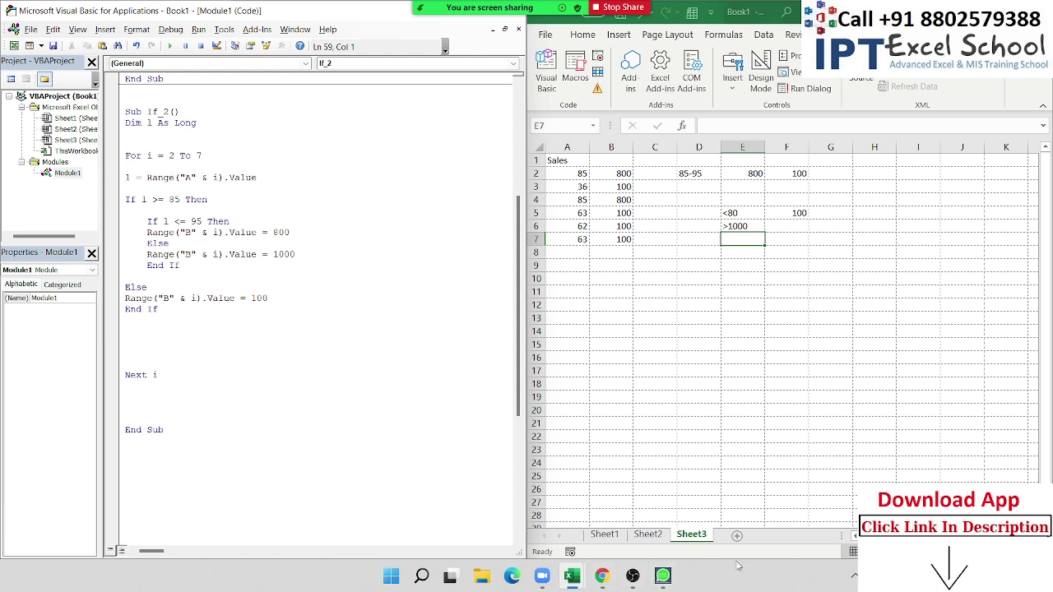
# Add Sheet4 with a Name header in A1 and autofill names from A2 to row 10
pyautogui.click(738, 536)
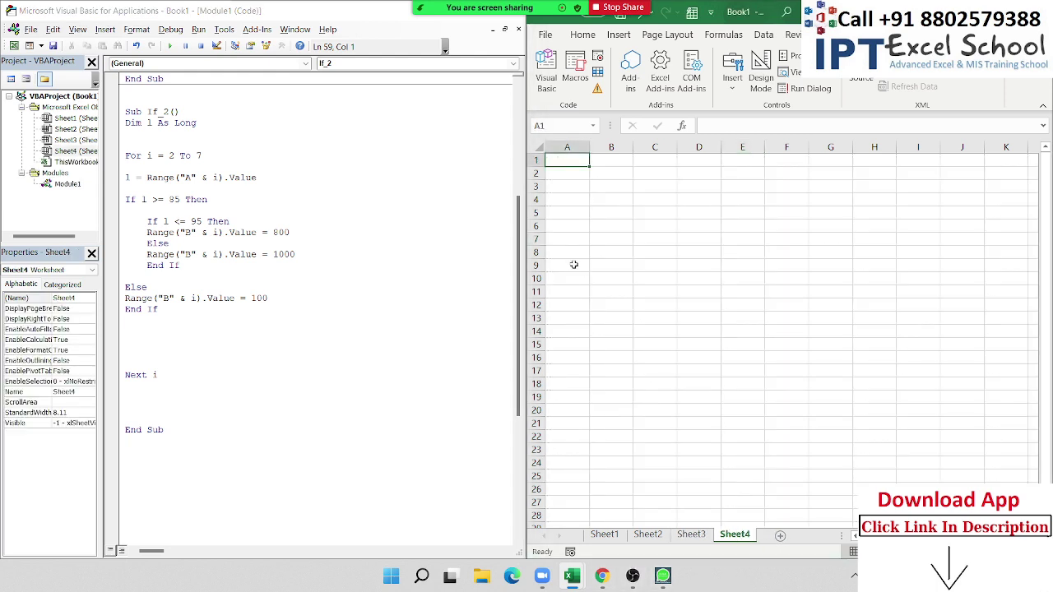
pyautogui.write('NMW')
pyautogui.press('Return')
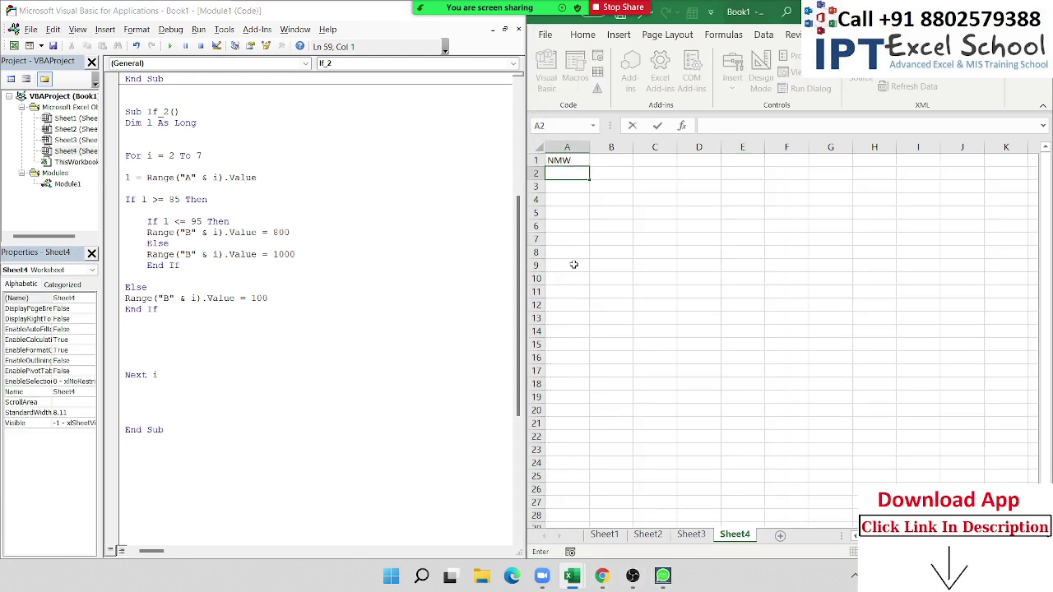
pyautogui.press('Up')
pyautogui.write('n')
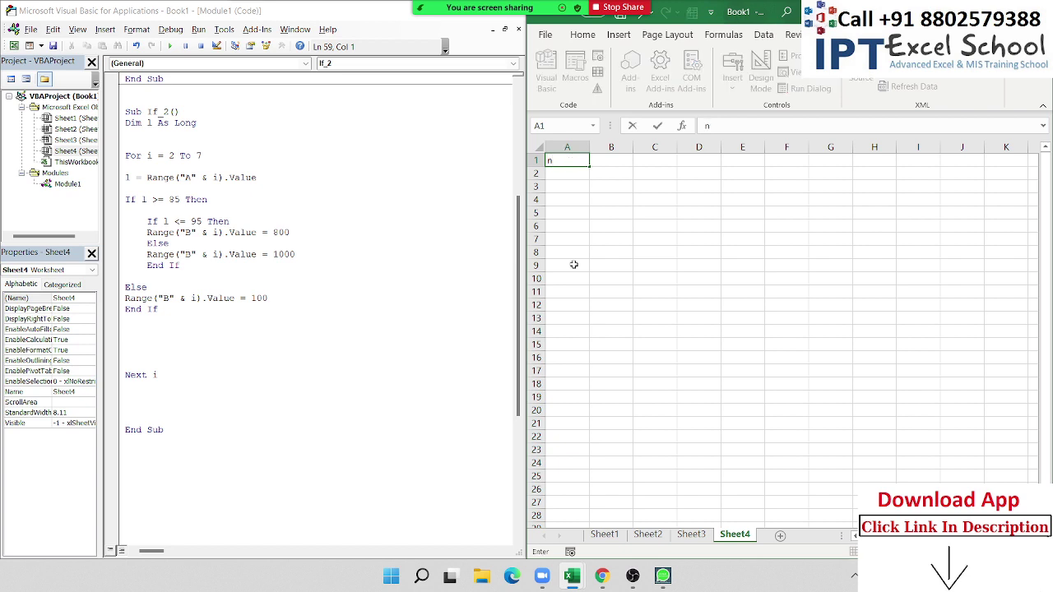
pyautogui.press('BackSpace')
pyautogui.write('N')
pyautogui.write('ame')
pyautogui.press('Return')
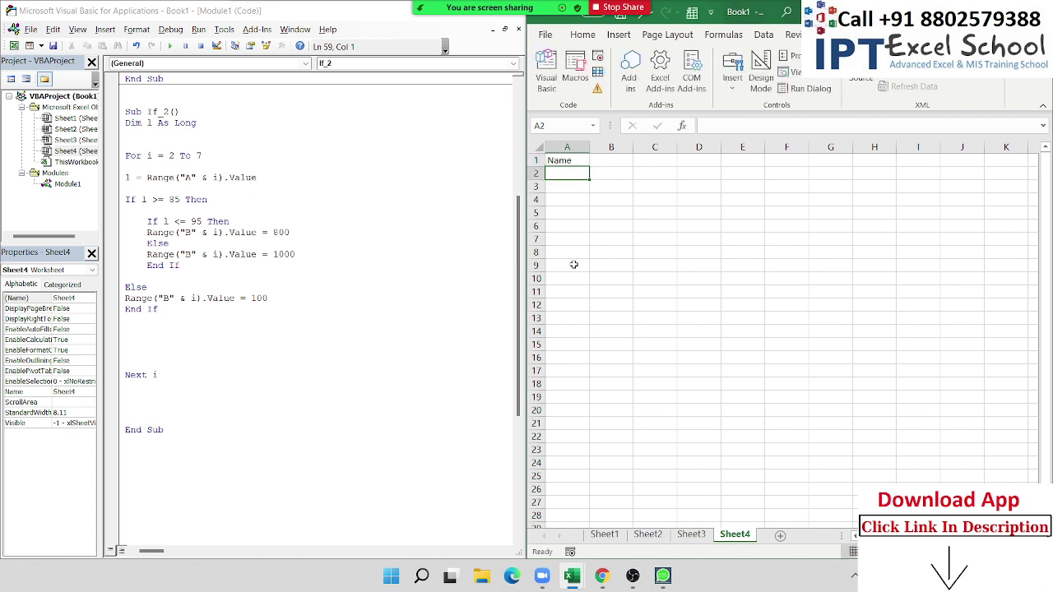
pyautogui.write('Puja')
pyautogui.press('Return')
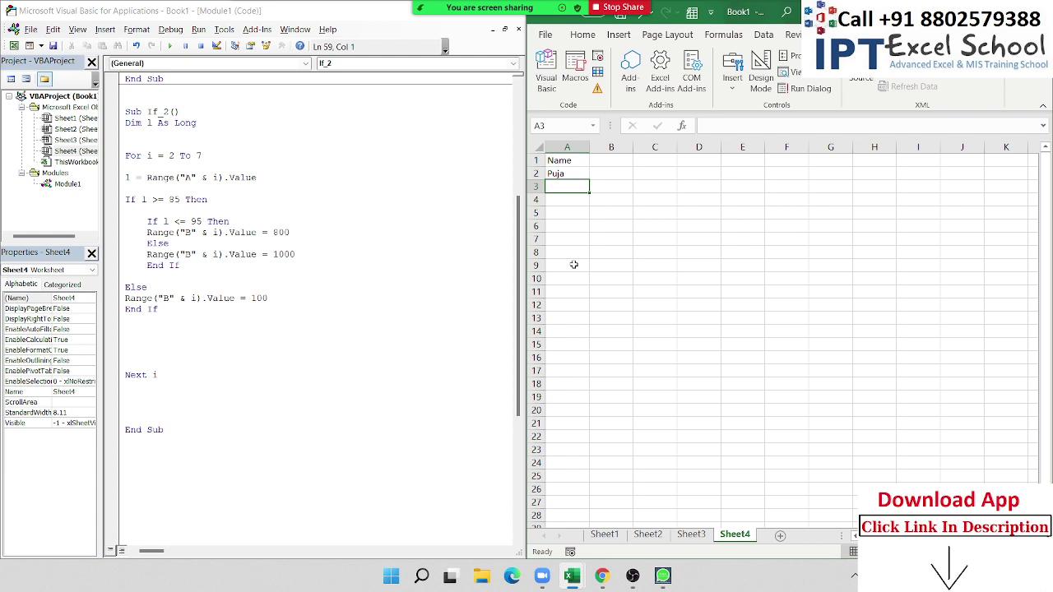
pyautogui.click(557, 173)
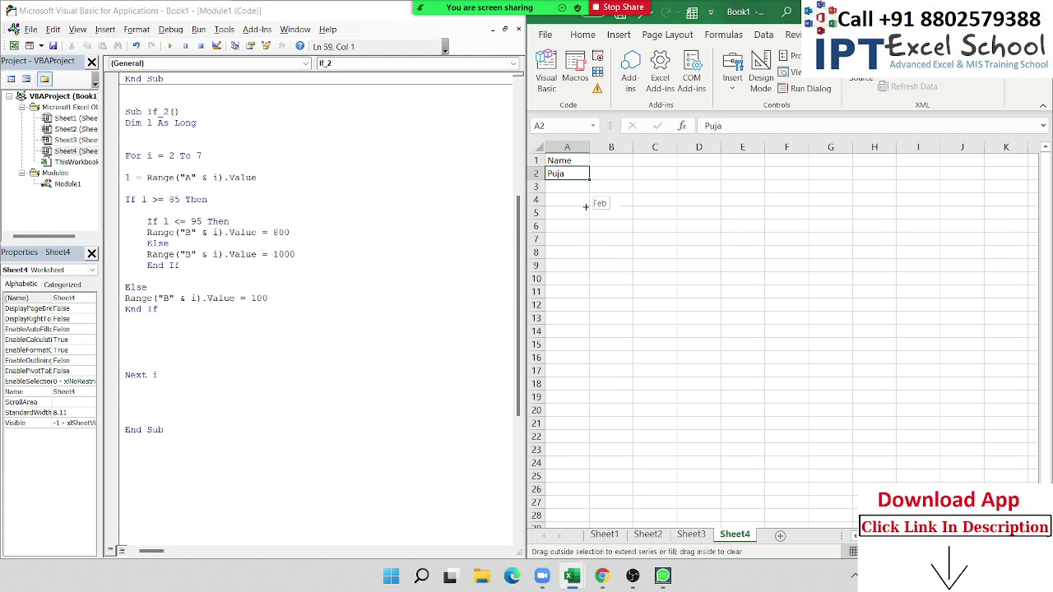
pyautogui.moveTo(589, 179); pyautogui.dragTo(589, 280)
# Fill headers S-1 to S-4 across row 1 and begin =RANDBETWEEN in B2
pyautogui.click(622, 166)
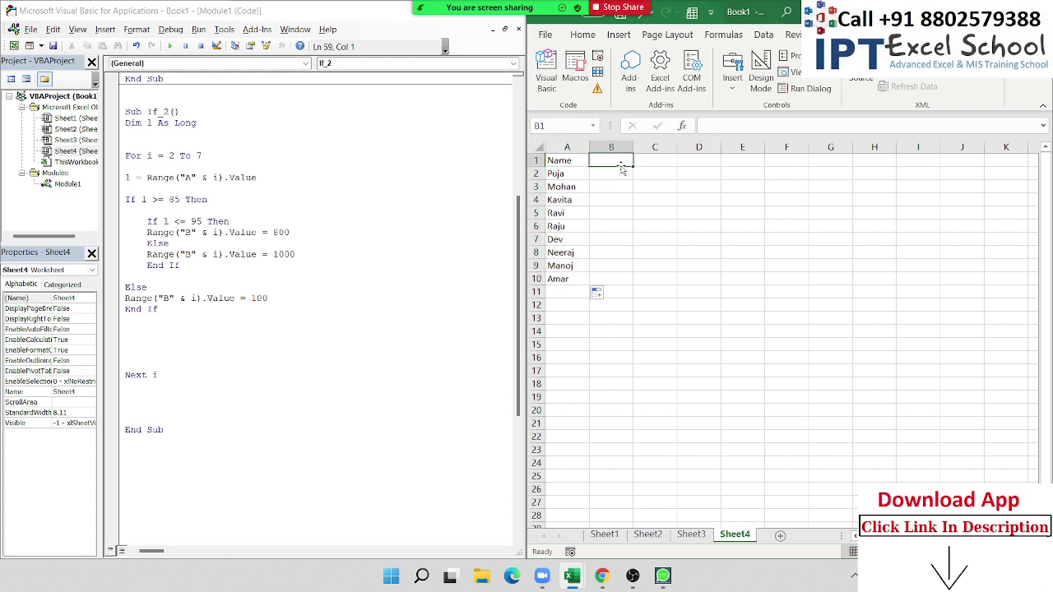
pyautogui.write('S-4')
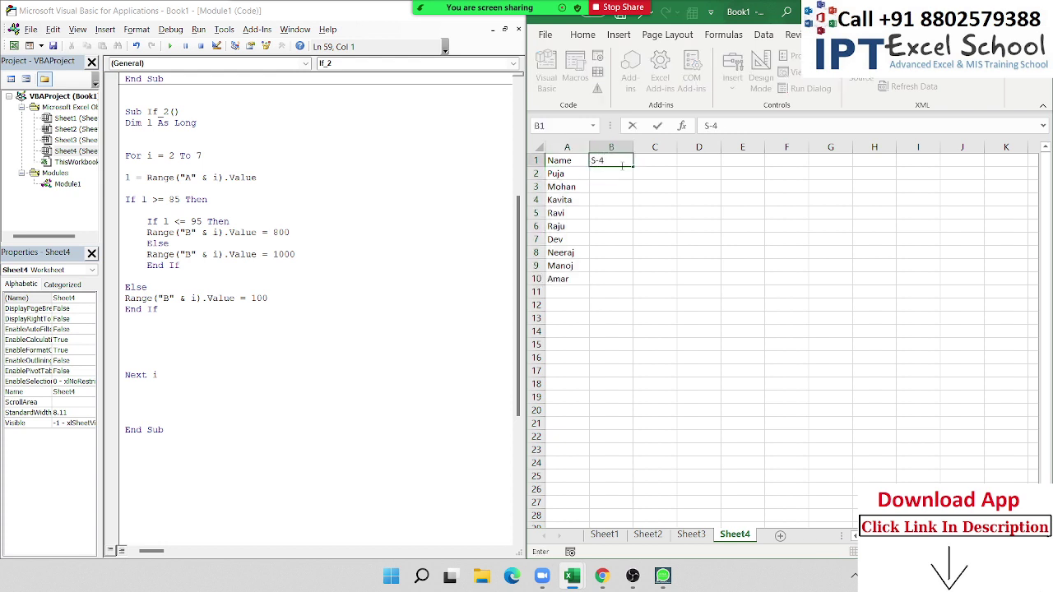
pyautogui.press('BackSpace')
pyautogui.write('1')
pyautogui.click(615, 184)
pyautogui.click(616, 163)
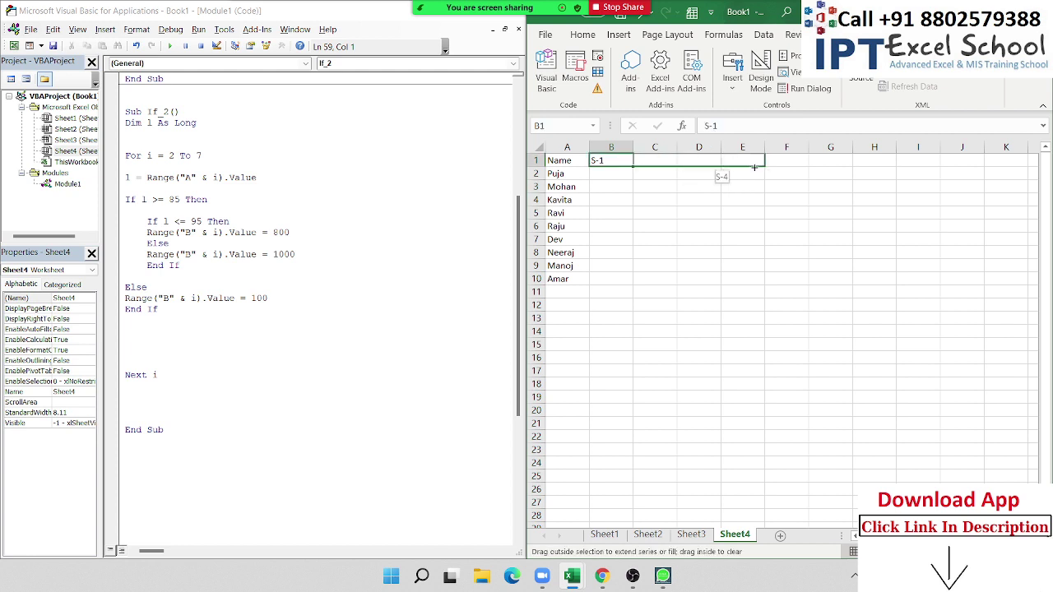
pyautogui.moveTo(657, 167); pyautogui.dragTo(728, 172)
pyautogui.click(601, 175)
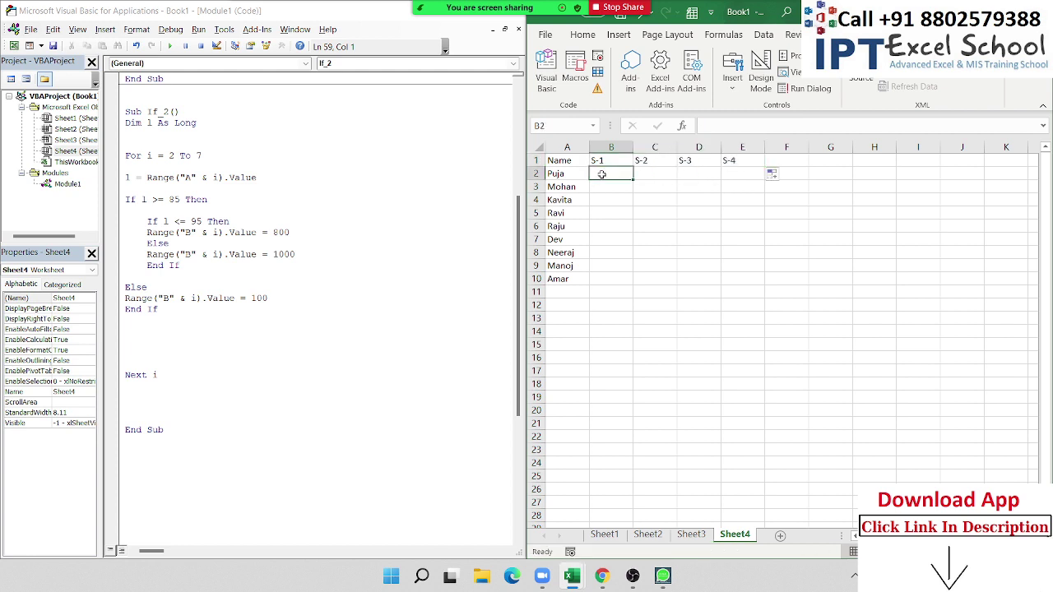
pyautogui.write('=rand')
pyautogui.press('Down')
pyautogui.press('Down')
# Fill B2:E10 with RANDBETWEEN(10,100) scores, then paste them back as fixed values
pyautogui.press('Tab')
pyautogui.write('1')
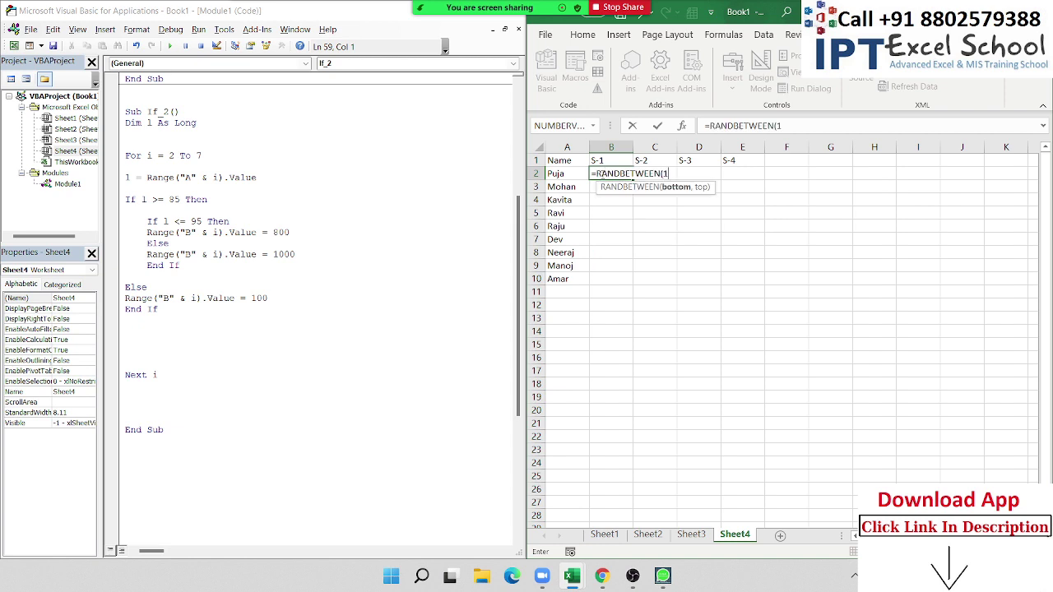
pyautogui.write('0')
pyautogui.write(',100')
pyautogui.press('Return')
pyautogui.moveTo(614, 171); pyautogui.dragTo(722, 277)
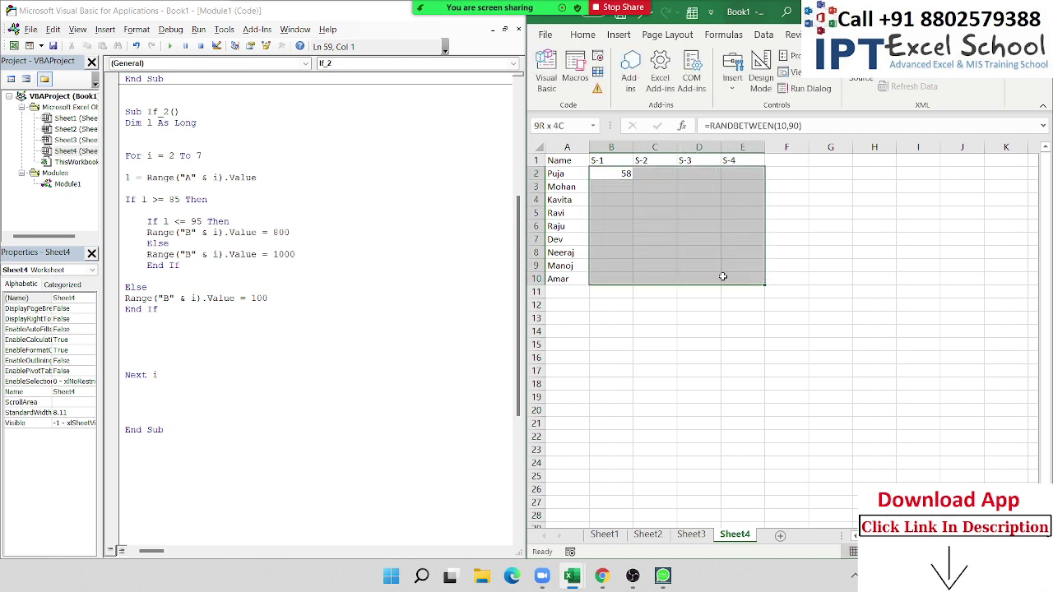
pyautogui.hotkey('ctrl', 'r')
pyautogui.hotkey('ctrl', 'd')
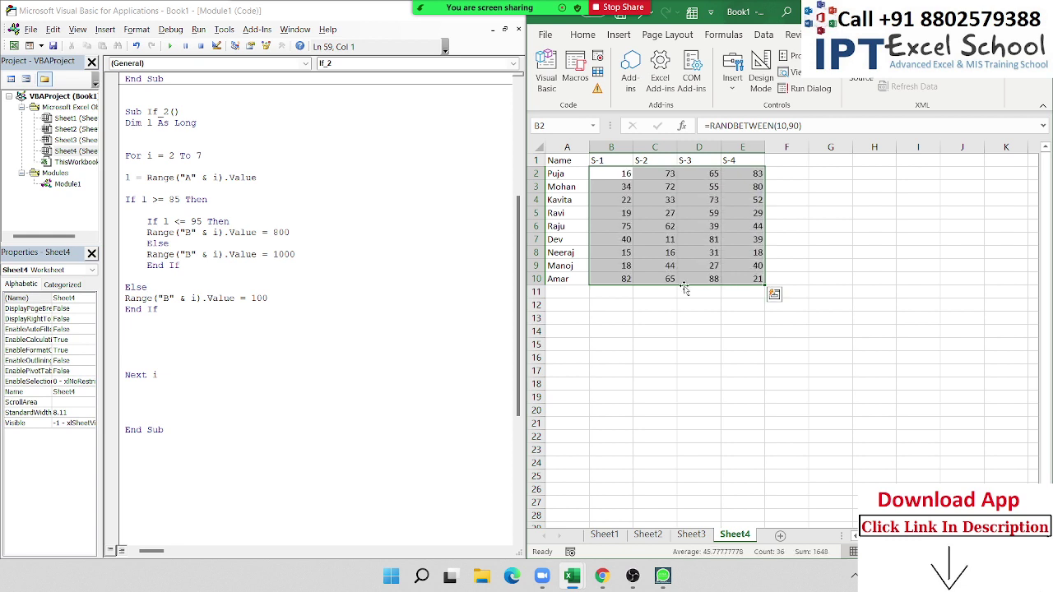
pyautogui.hotkey('ctrl', 'c')
pyautogui.click(583, 34)
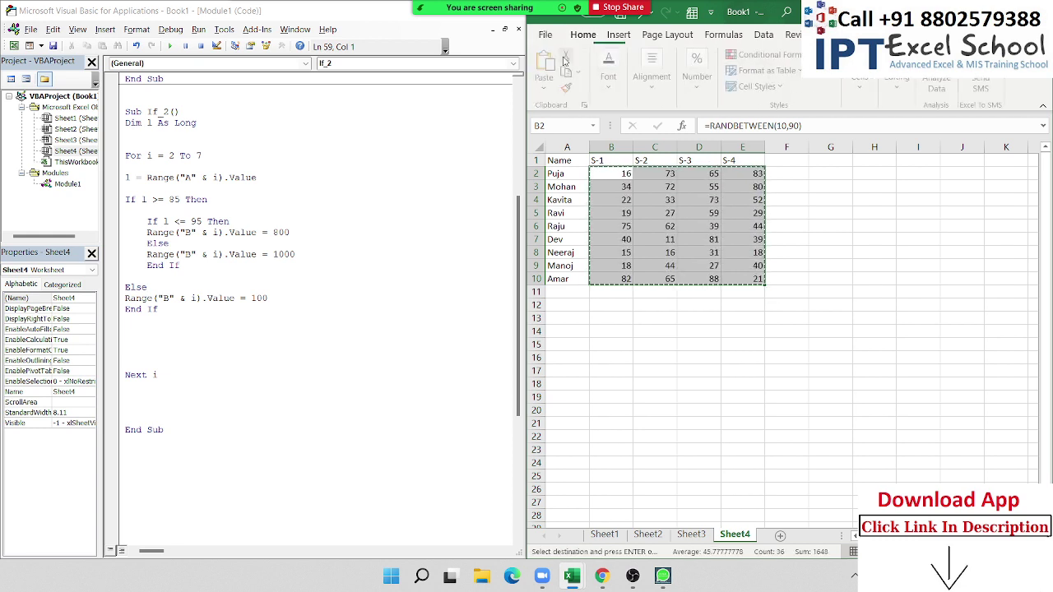
pyautogui.click(546, 82)
pyautogui.click(545, 193)
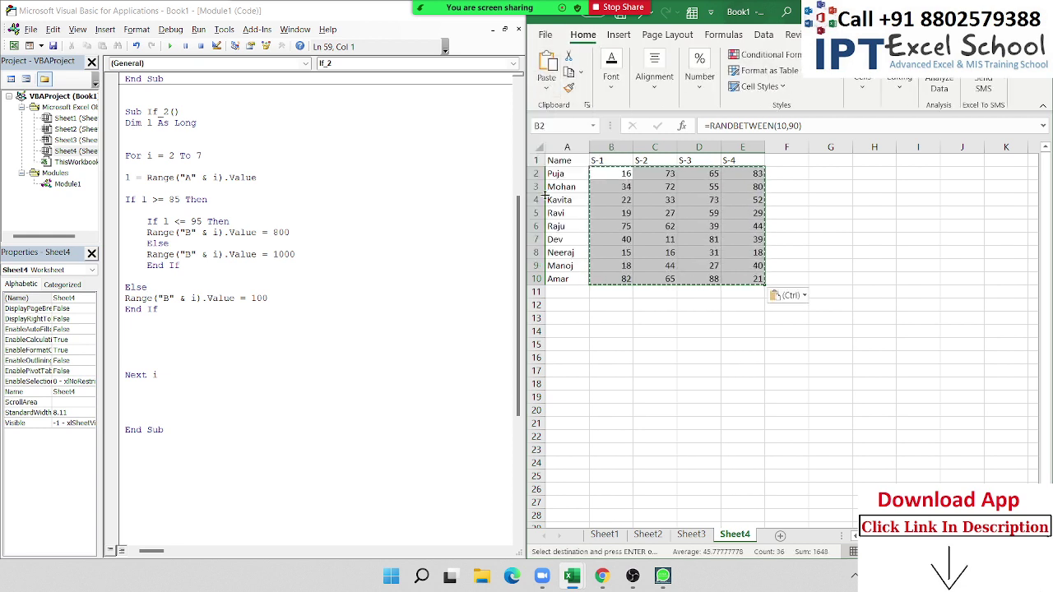
# Enter the heading Result in cell F1 beside the S-4 score column
pyautogui.click(788, 160)
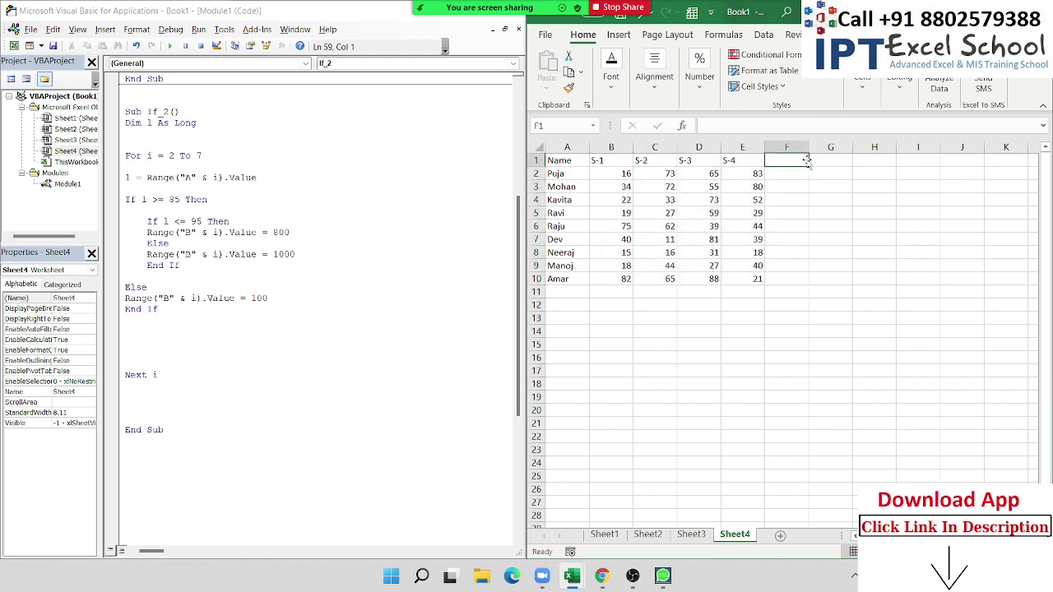
pyautogui.write('Res')
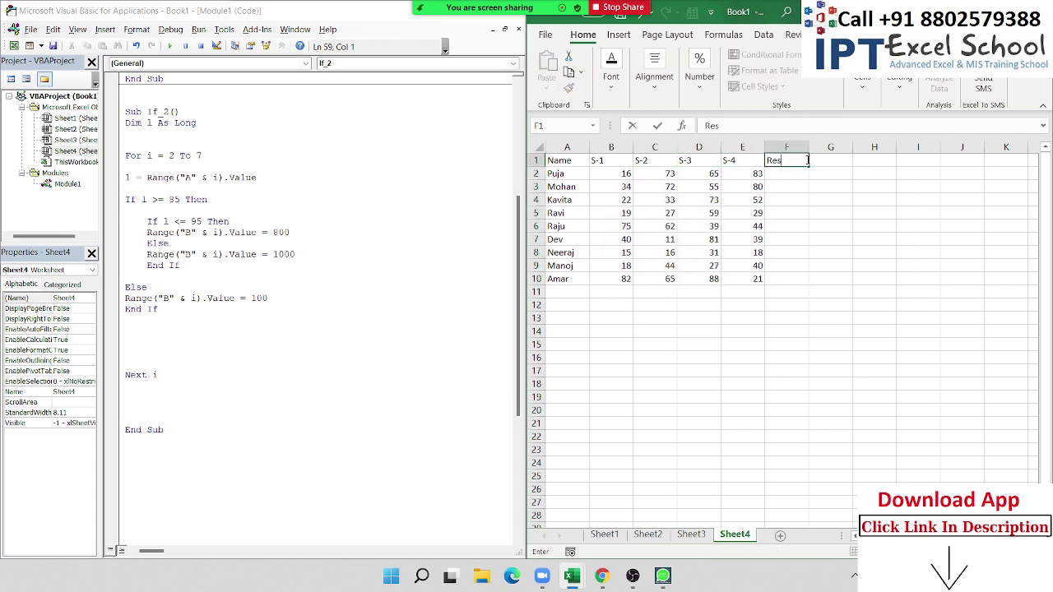
pyautogui.write('ult')
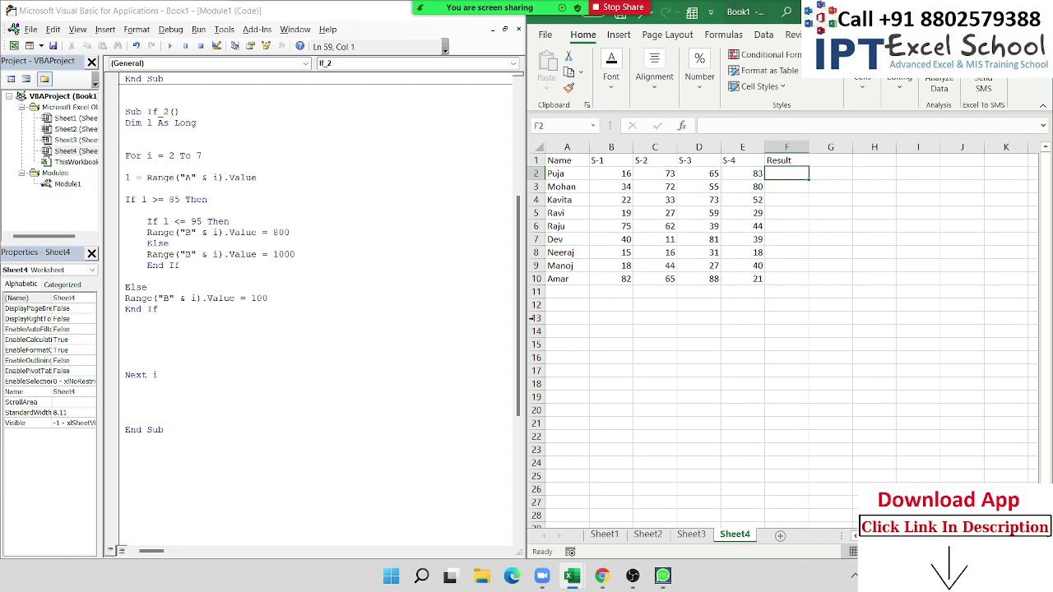
pyautogui.moveTo(606, 177); pyautogui.dragTo(749, 175)
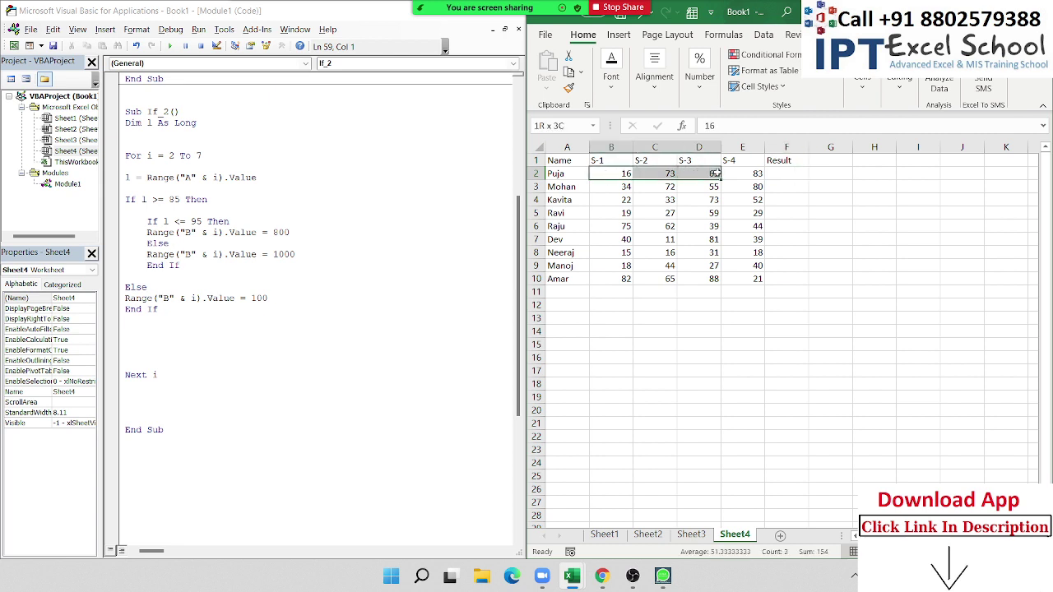
pyautogui.click(878, 175)
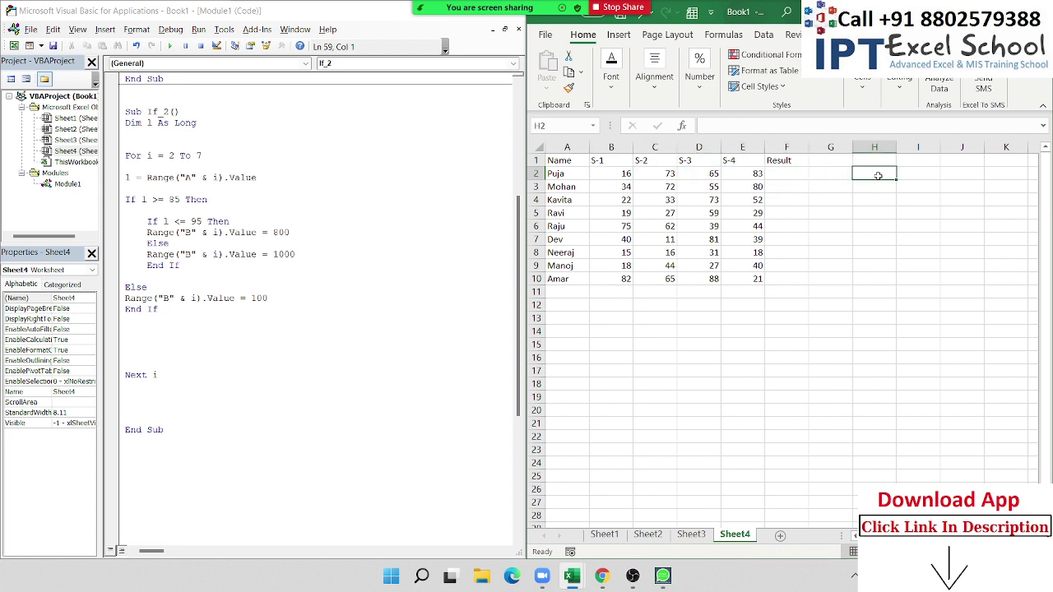
# Declare a new Sub if_3 below the last macro in Module1
pyautogui.click(269, 478)
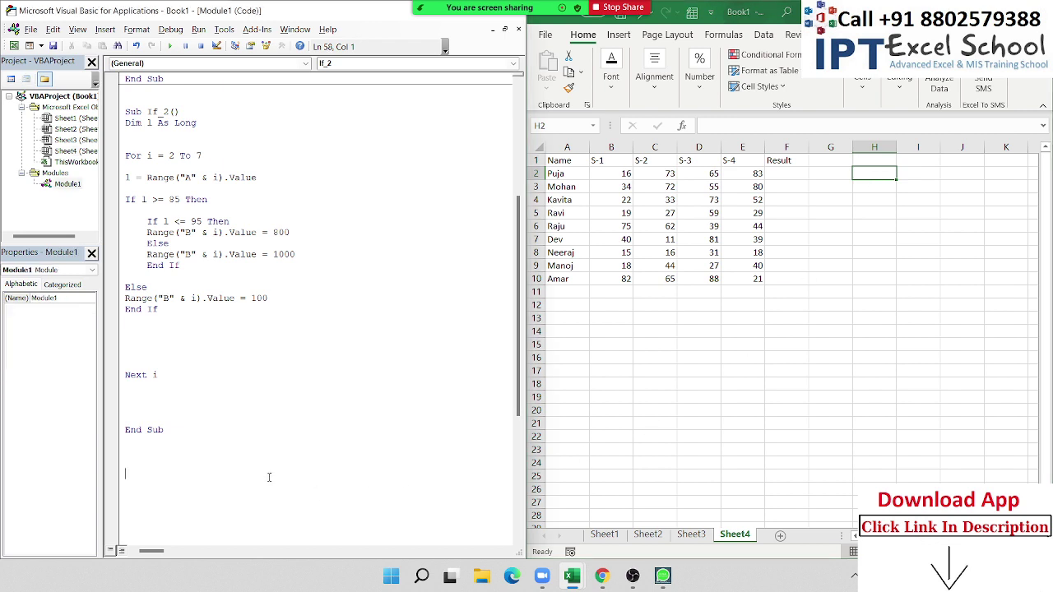
pyautogui.press('Return')
pyautogui.press('Return')
pyautogui.press('Return')
pyautogui.press('Return')
pyautogui.press('Return')
pyautogui.press('Return')
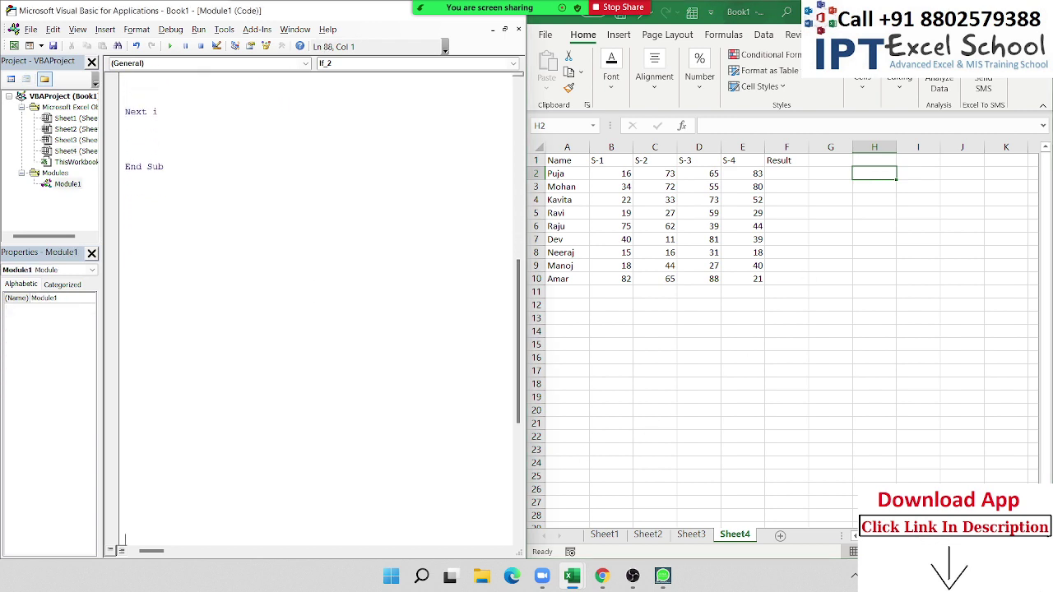
pyautogui.scroll(-1, 135, 169)
pyautogui.click(133, 165)
pyautogui.write('sub ')
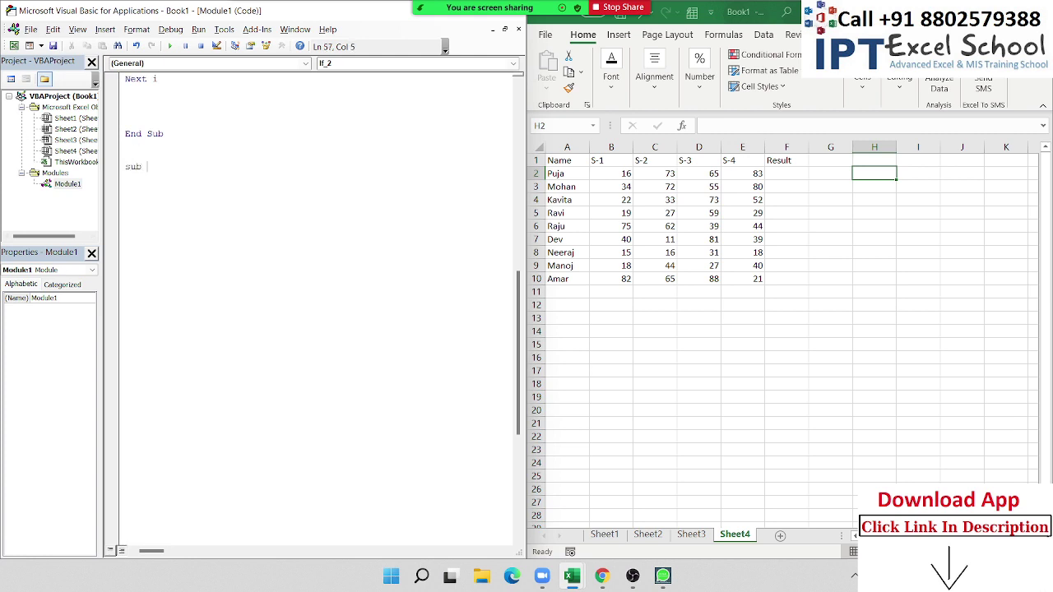
pyautogui.write('if_')
pyautogui.write('3')
pyautogui.press('Return')
pyautogui.press('Return')
pyautogui.press('Return')
pyautogui.press('Return')
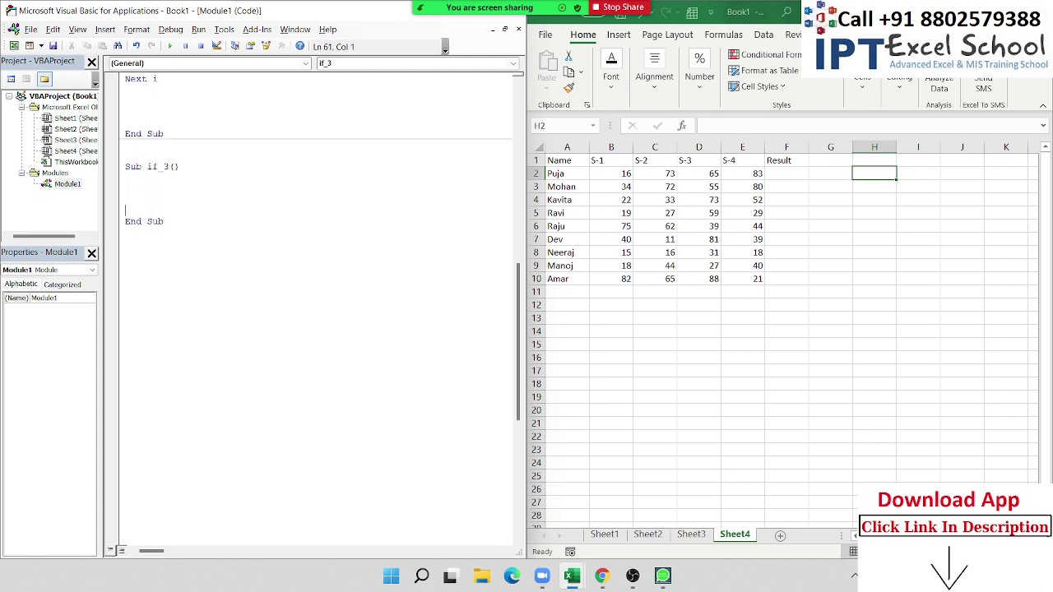
pyautogui.press('Return')
pyautogui.press('Return')
pyautogui.press('Up')
pyautogui.press('Up')
pyautogui.press('Up')
pyautogui.press('Up')
# Add a For i = 1 To 10 … Next i loop and begin an If range( line inside it
pyautogui.write('for i = ')
pyautogui.write('1 to ')
pyautogui.write('10')
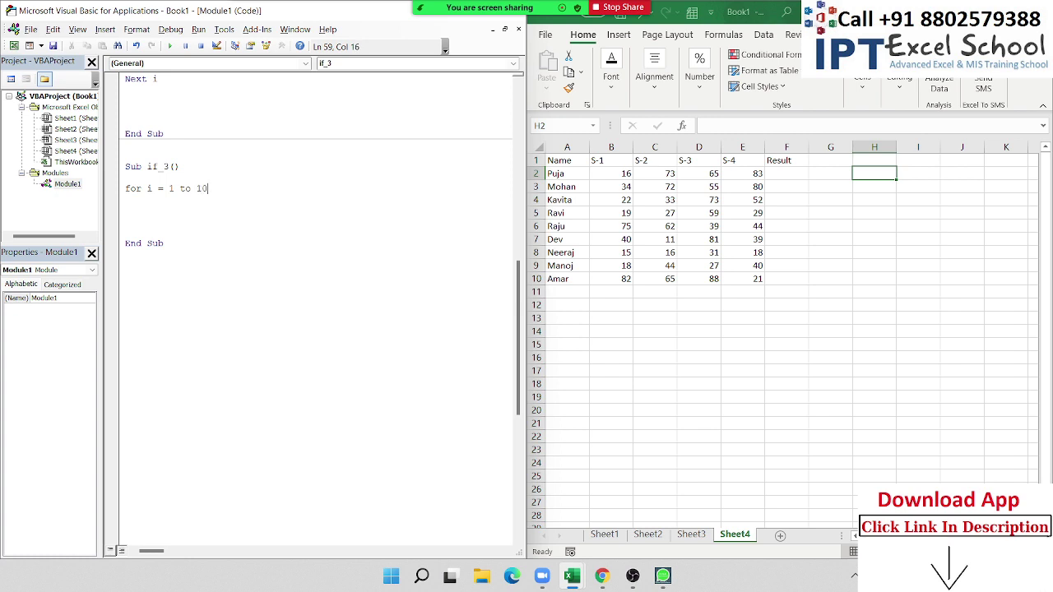
pyautogui.press('Return')
pyautogui.press('Return')
pyautogui.press('Return')
pyautogui.press('Return')
pyautogui.press('Return')
pyautogui.write('next ')
pyautogui.write('i')
pyautogui.press('Up')
pyautogui.press('Up')
pyautogui.press('Up')
pyautogui.press('Return')
pyautogui.click(126, 209)
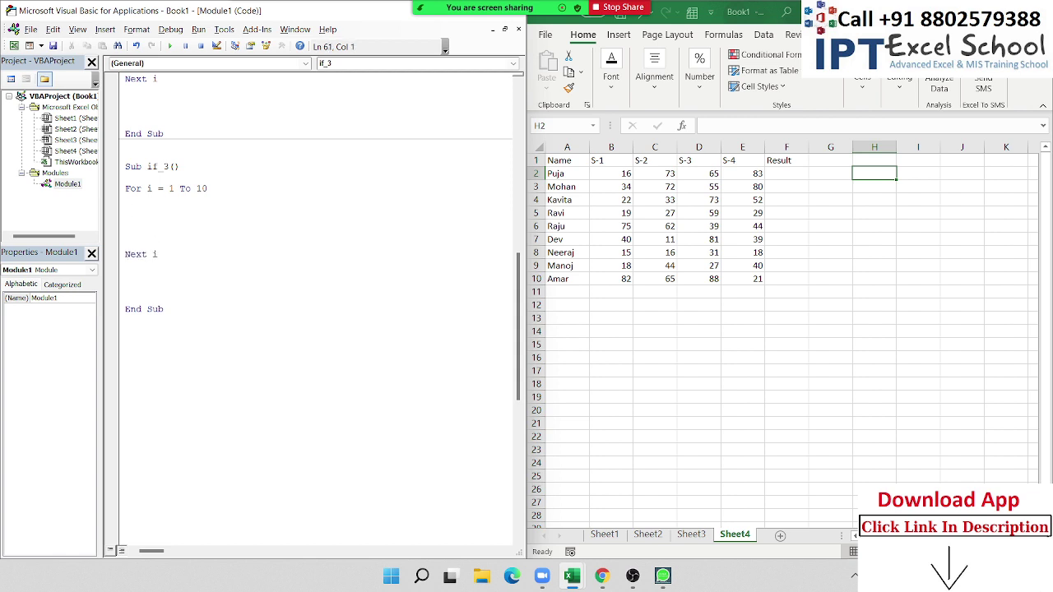
pyautogui.write('if ')
pyautogui.write('range(')
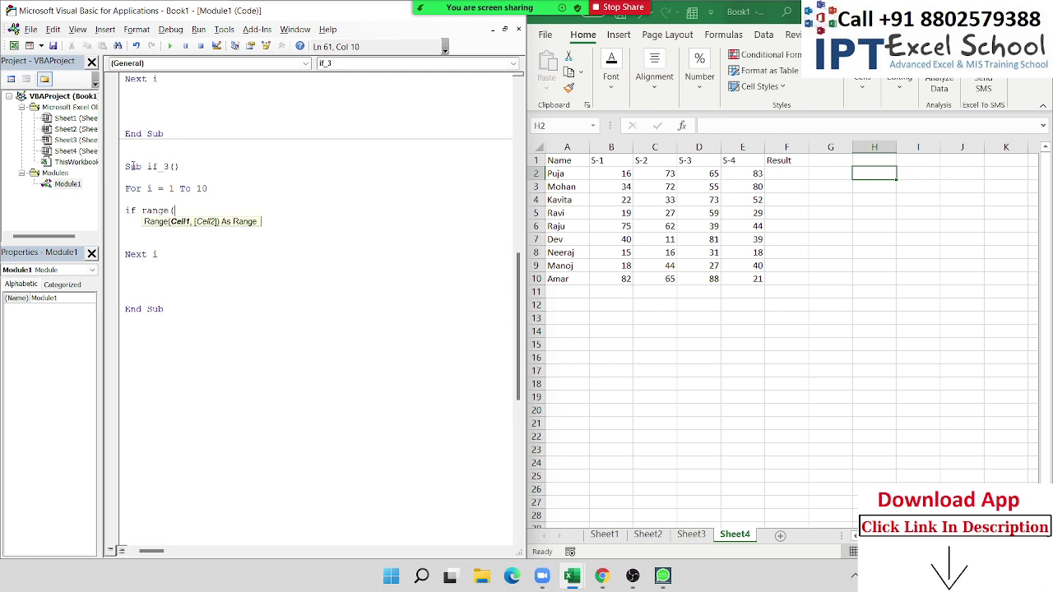
# Start the loop at 2 and begin the If with Range("B2").Value >= 33 And
pyautogui.click(176, 190)
pyautogui.press('Return')
pyautogui.doubleClick(172, 189)
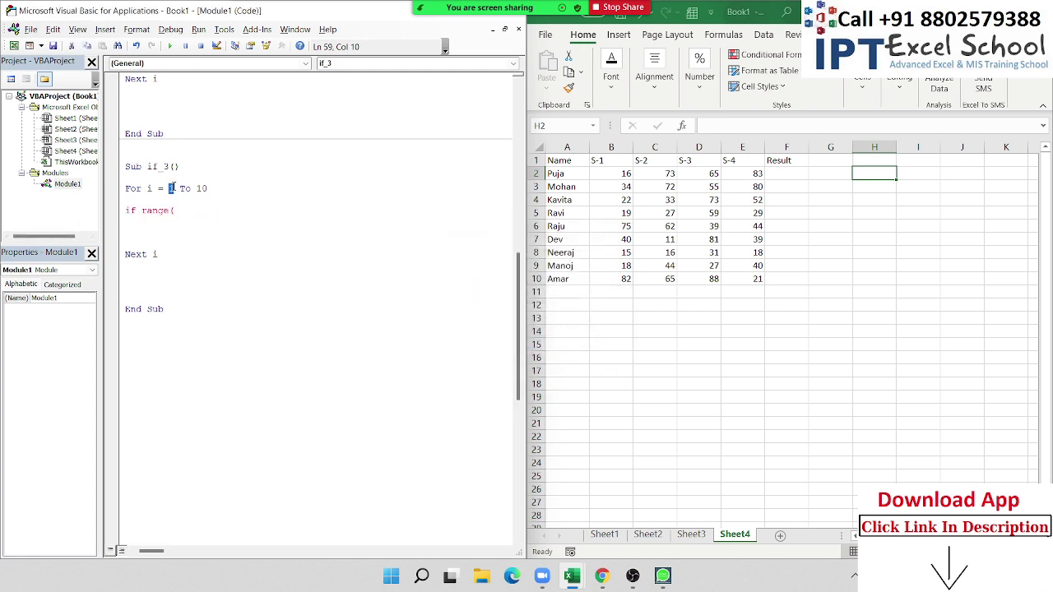
pyautogui.write('2')
pyautogui.click(190, 211)
pyautogui.write('"')
pyautogui.write('B2")')
pyautogui.write('.v')
pyautogui.press('Tab')
pyautogui.write('> ')
pyautogui.write('33an')
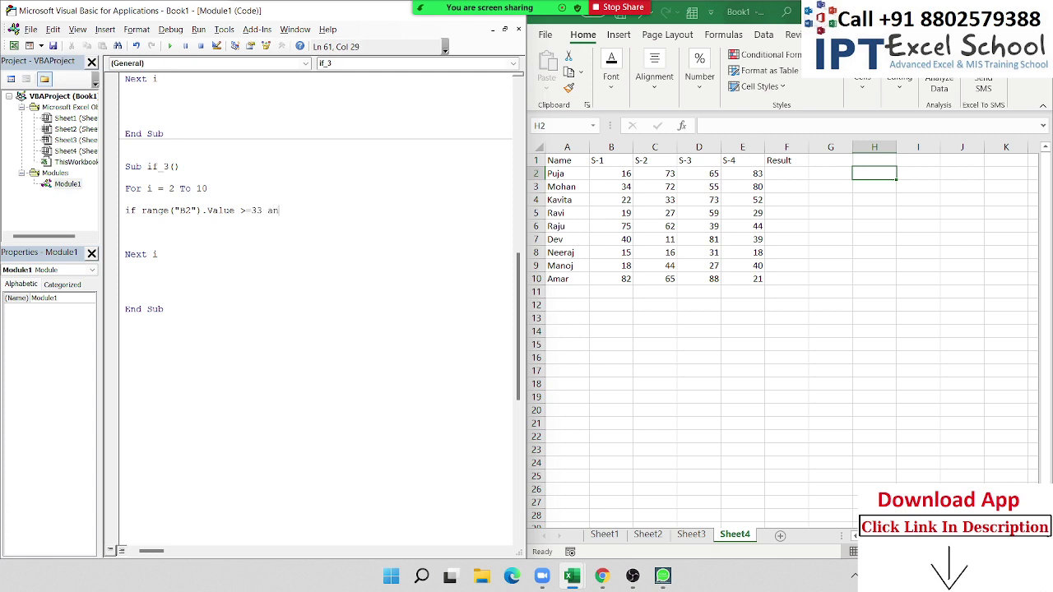
pyautogui.write('d')
# Duplicate the score condition and change the copy's reference to C2
pyautogui.click(453, 236)
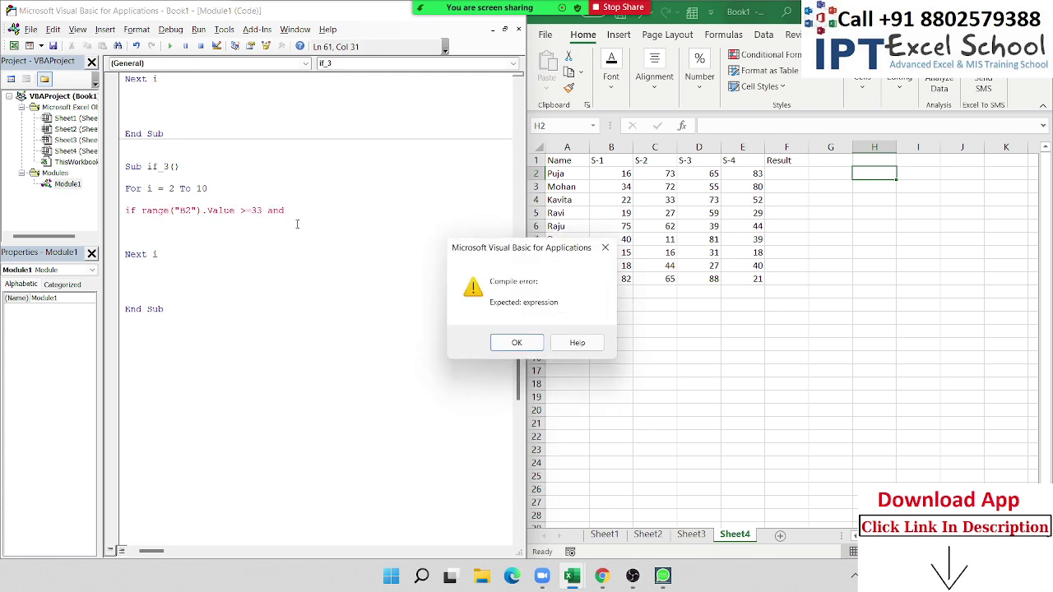
pyautogui.press('Return')
pyautogui.moveTo(284, 210); pyautogui.dragTo(136, 210)
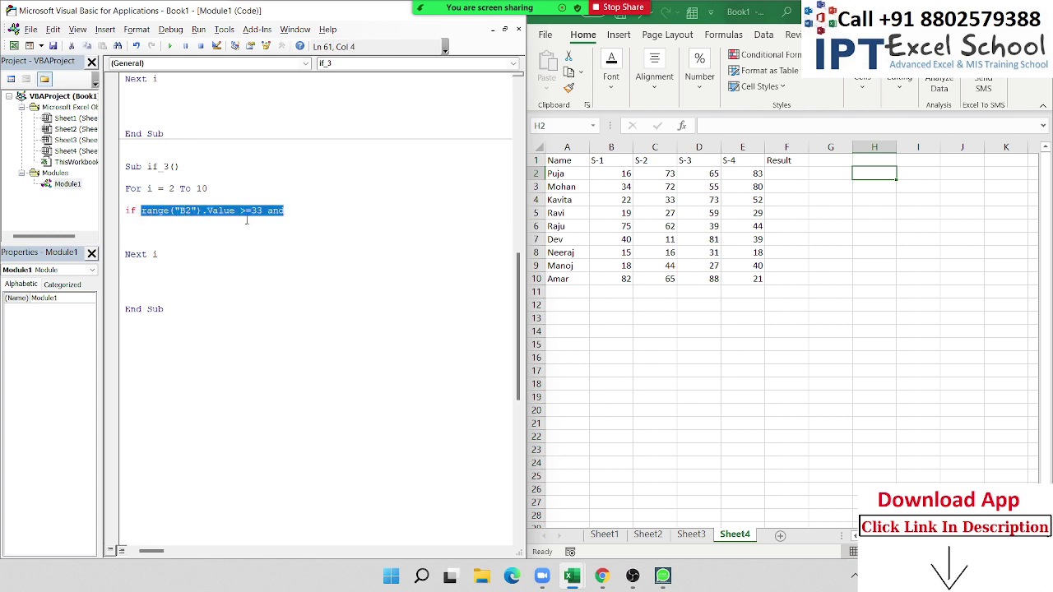
pyautogui.click(321, 213)
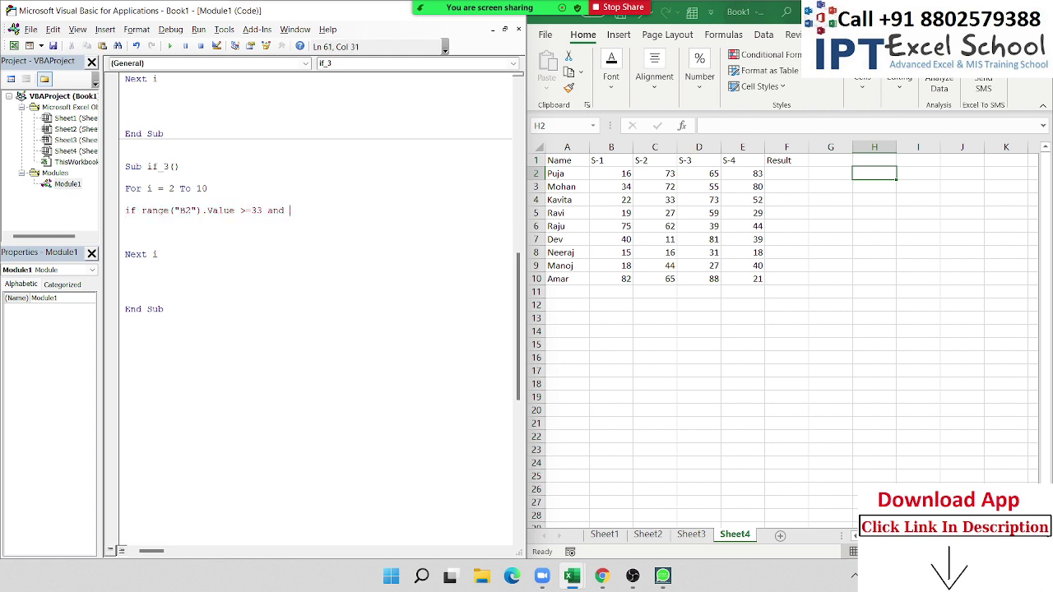
pyautogui.write('range("B2").Value >=33 and')
pyautogui.click(333, 211)
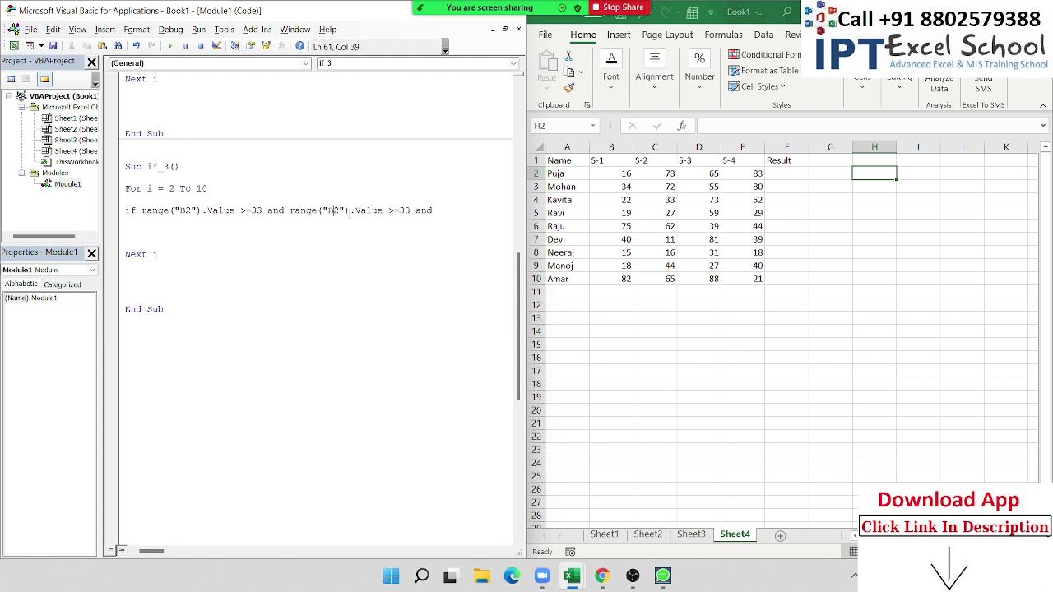
pyautogui.press('BackSpace')
pyautogui.write('c')
# Add two more copies of the condition, referencing D2 and E2
pyautogui.click(466, 212)
pyautogui.write('range("B2").Value >=33 and')
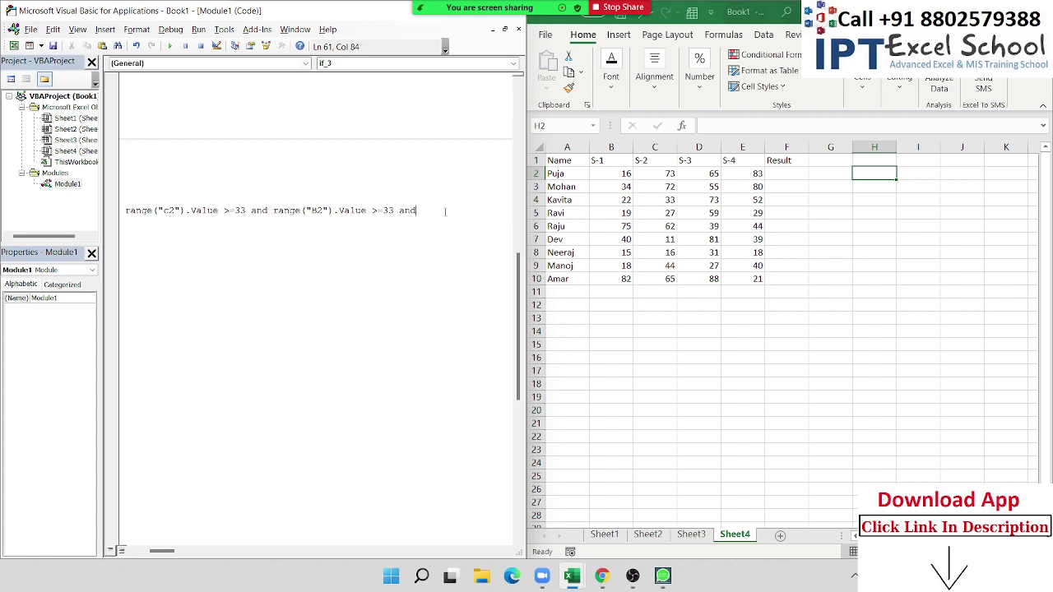
pyautogui.click(317, 212)
pyautogui.press('Delete')
pyautogui.write('d')
pyautogui.click(449, 214)
pyautogui.write('range("B2").Value >=33 and')
pyautogui.click(318, 211)
pyautogui.press('BackSpace')
pyautogui.write('e')
# Remove the trailing And and close the If line with Then
pyautogui.click(442, 210)
pyautogui.press('BackSpace')
pyautogui.press('BackSpace')
pyautogui.press('BackSpace')
pyautogui.write('then')
pyautogui.press('Return')
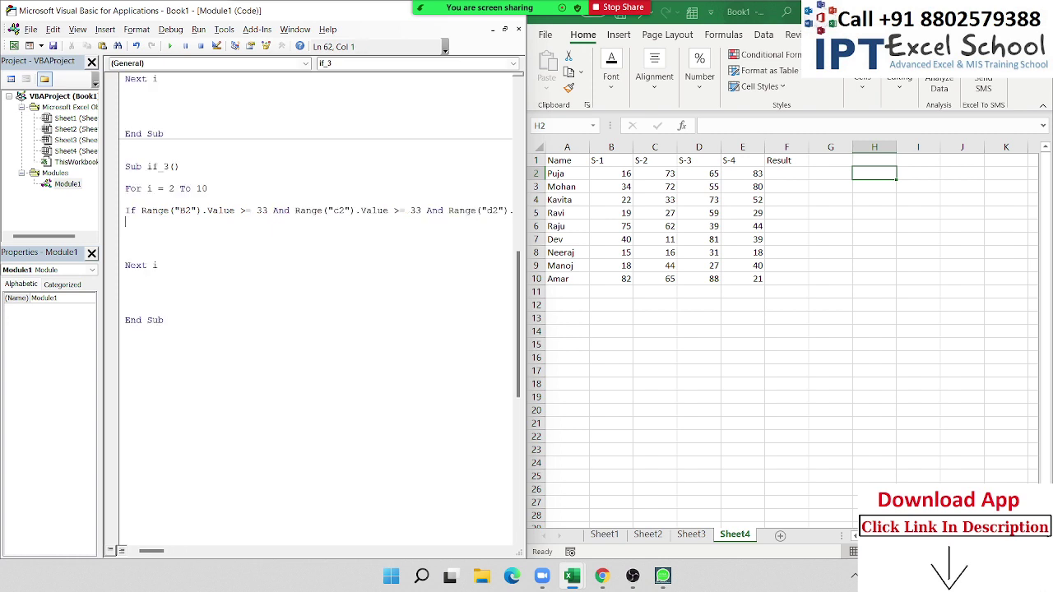
# Write Range("F" & i).Value = "Pass" for the true branch, followed by Else
pyautogui.write('r')
pyautogui.write('ange(')
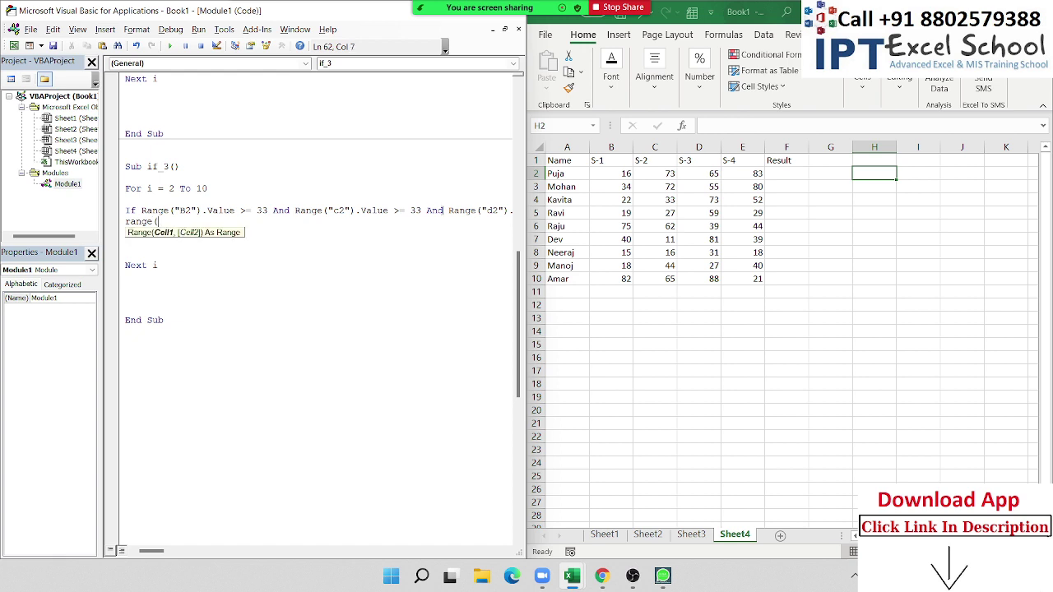
pyautogui.write('"F"')
pyautogui.write(' & i')
pyautogui.write(').Value ')
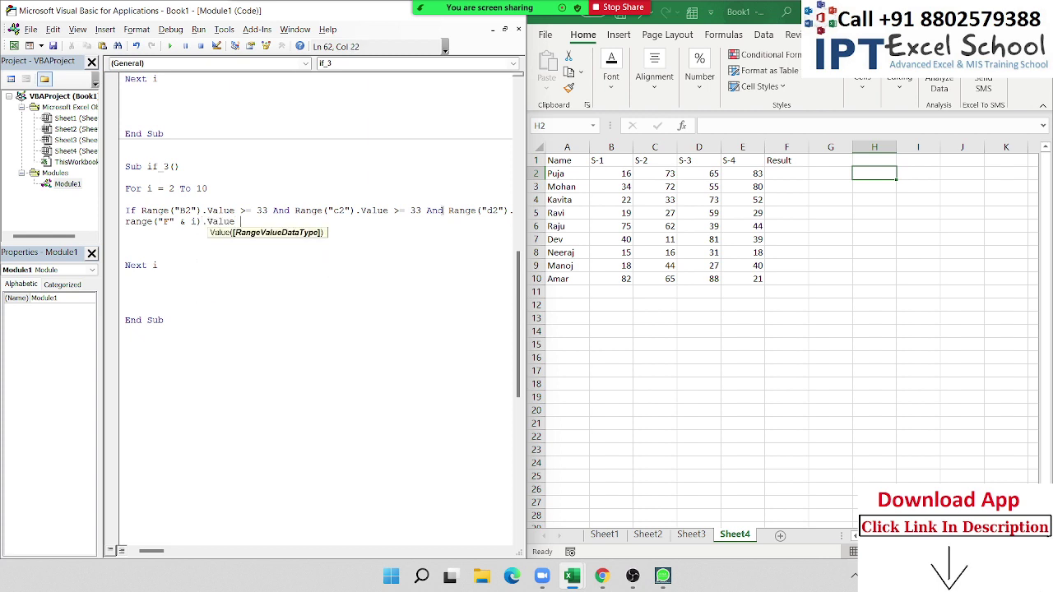
pyautogui.write('= "')
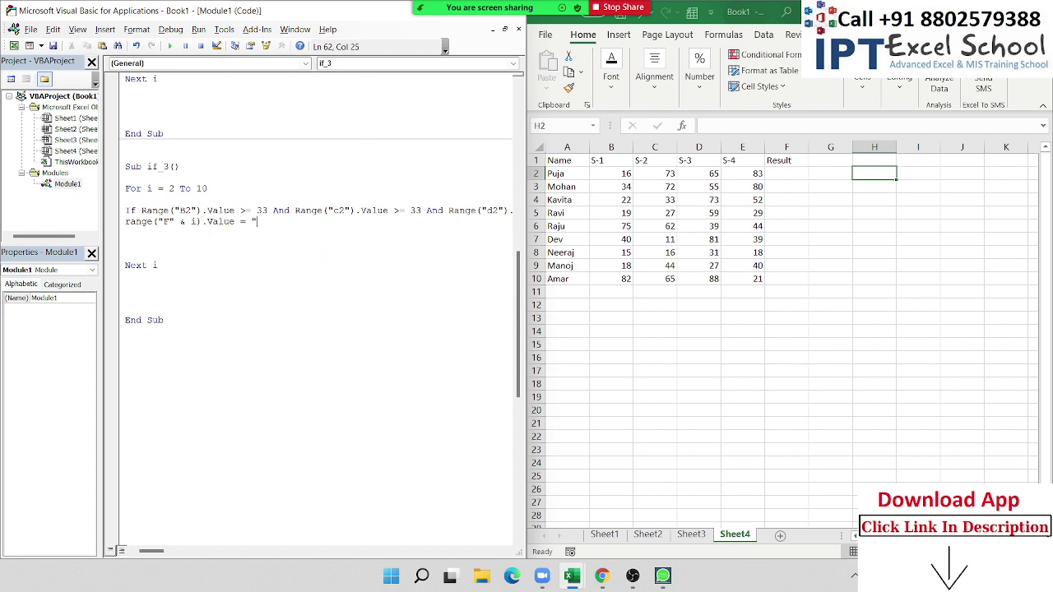
pyautogui.write('Pass"')
pyautogui.press('Return')
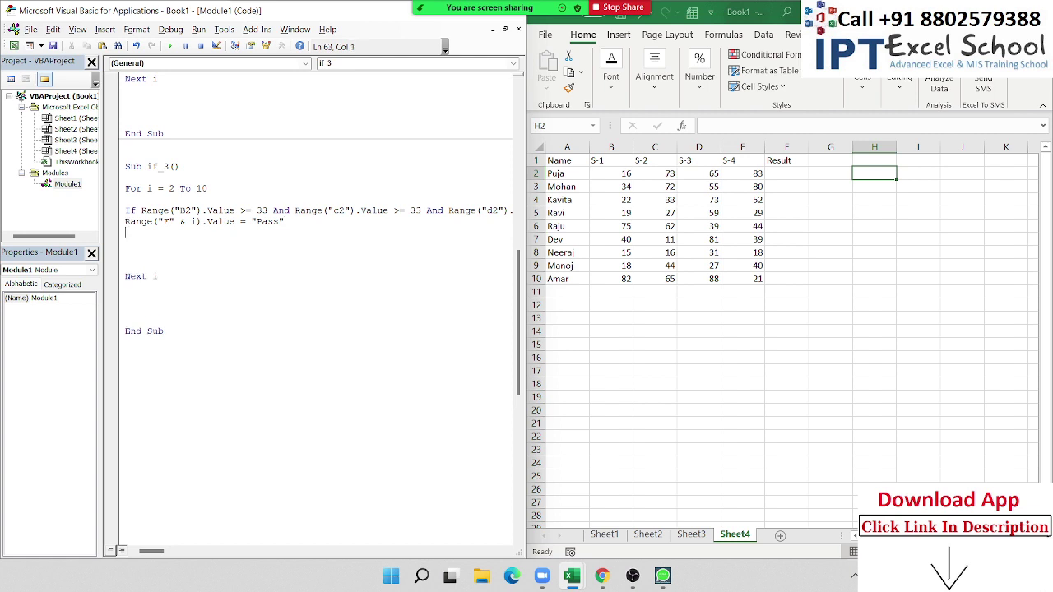
pyautogui.write('else')
pyautogui.press('Return')
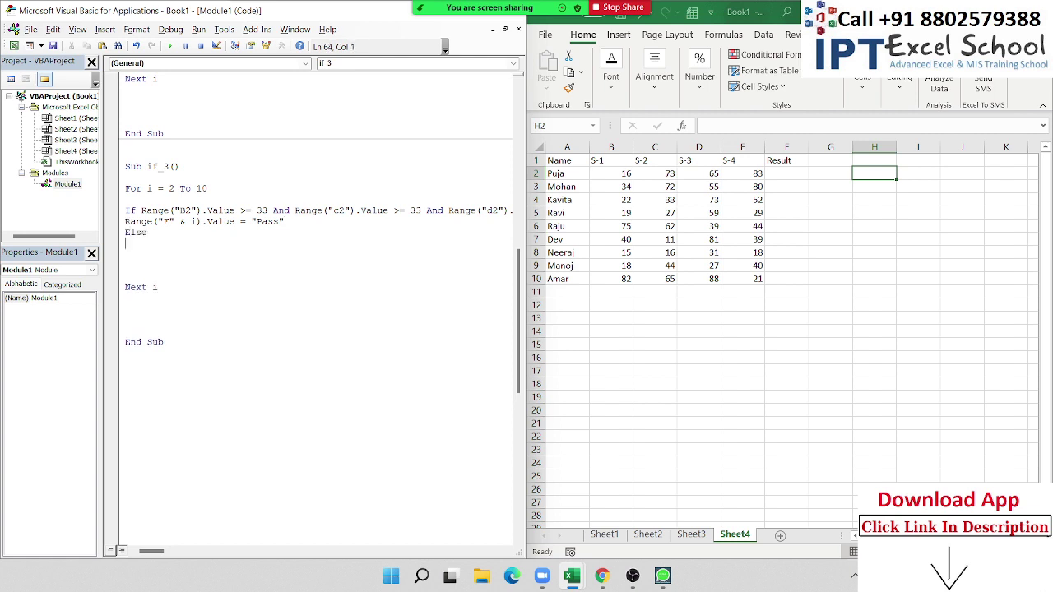
# Add the "Fail" assignment under Else, close with End If, and minimise Module1
pyautogui.press('Up')
pyautogui.hotkey('shift', 'Up')
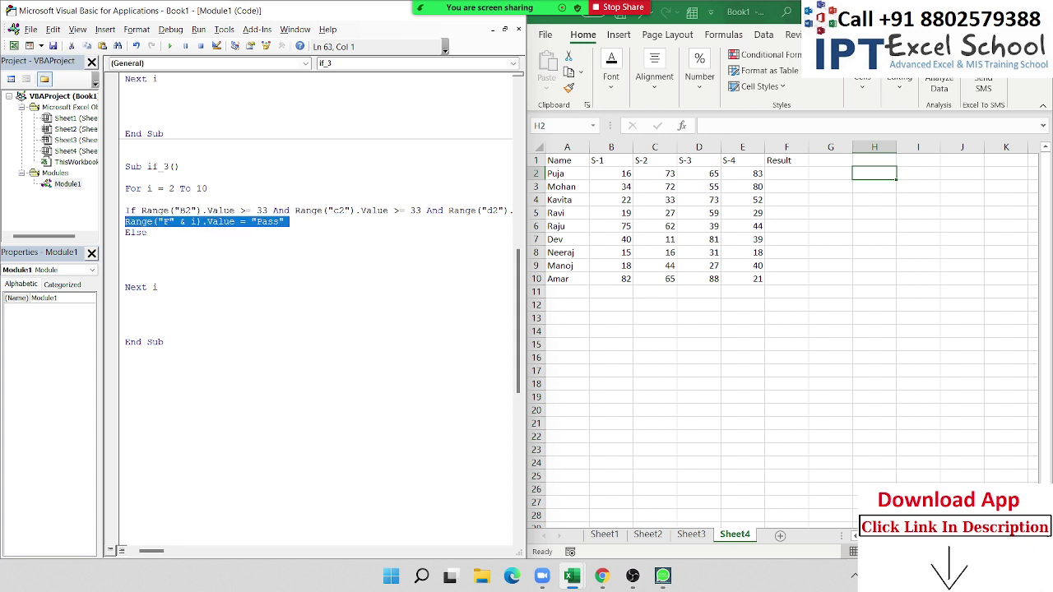
pyautogui.hotkey('ctrl', 'c')
pyautogui.press('Down')
pyautogui.hotkey('ctrl', 'v')
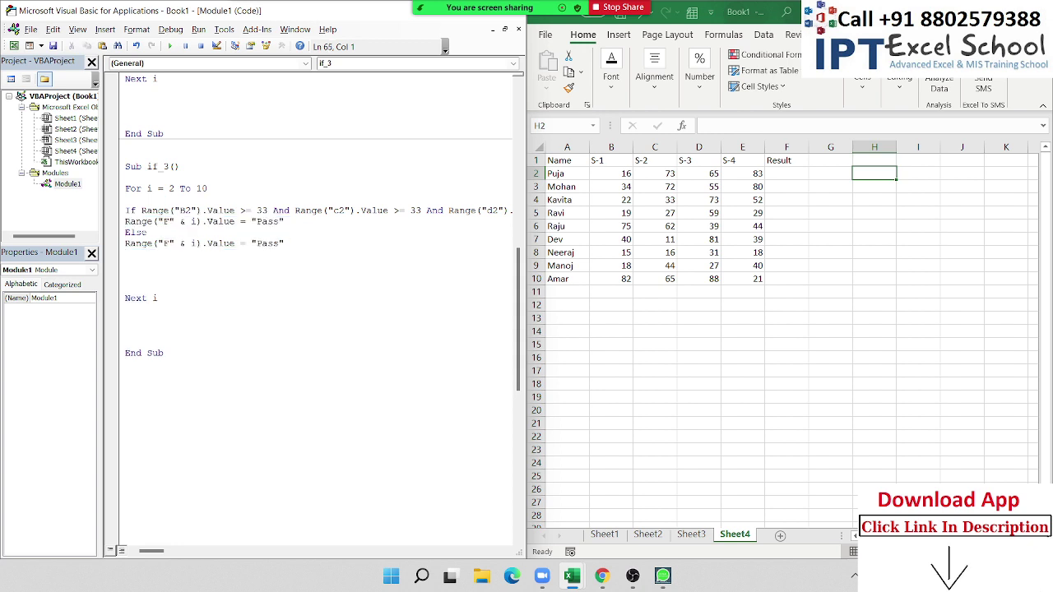
pyautogui.doubleClick(263, 245)
pyautogui.write('Fail')
pyautogui.press('Return')
pyautogui.write('end if')
pyautogui.press('Up')
pyautogui.click(493, 30)
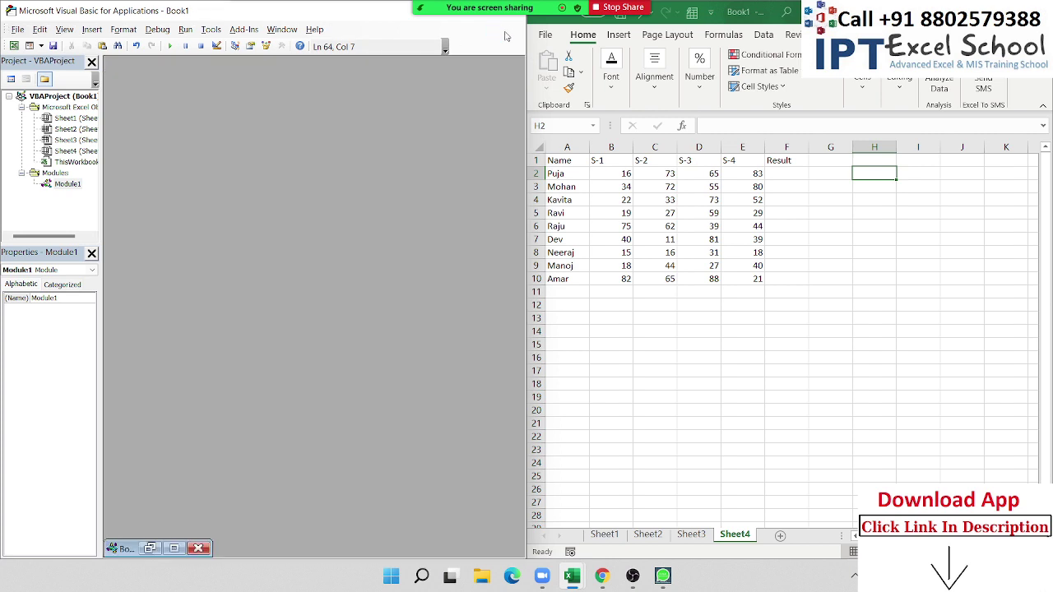
# Restore the Module1 code window and run if_3, marking F2:F10 Fail for every student
pyautogui.doubleClick(72, 185)
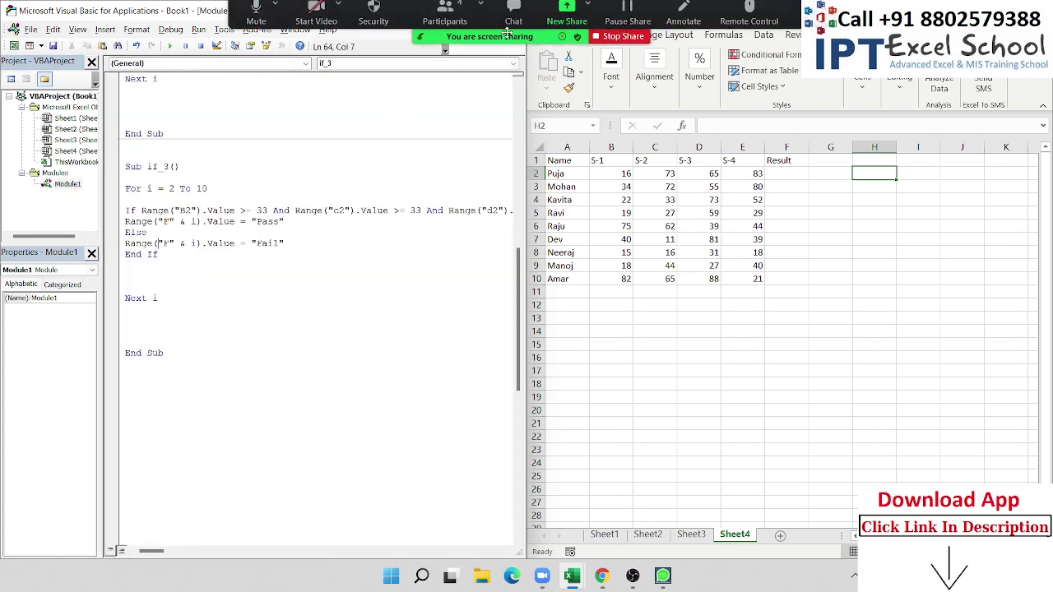
pyautogui.moveTo(147, 15); pyautogui.dragTo(151, 15)
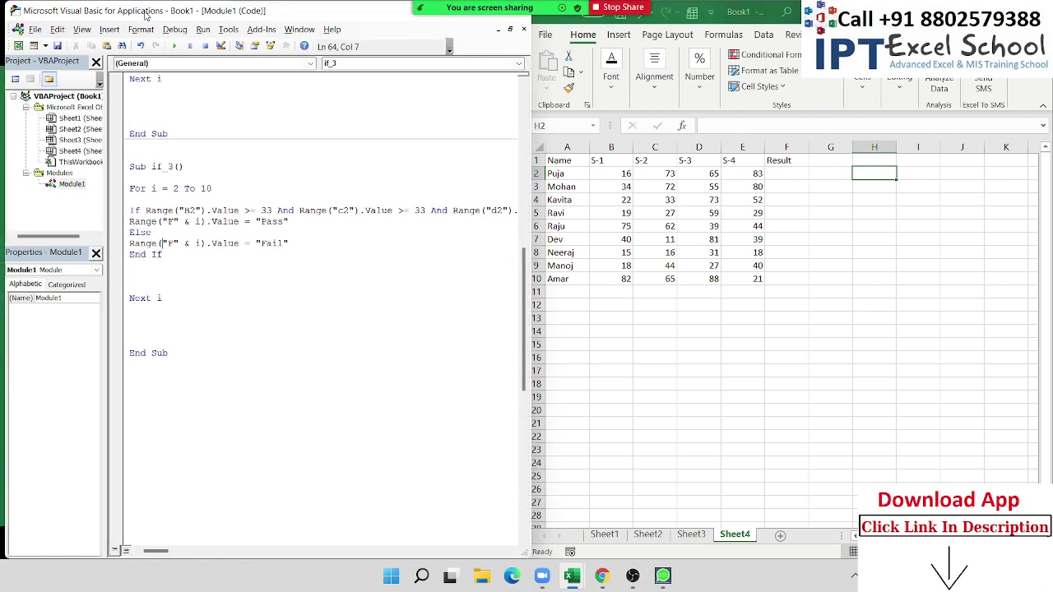
pyautogui.doubleClick(161, 15)
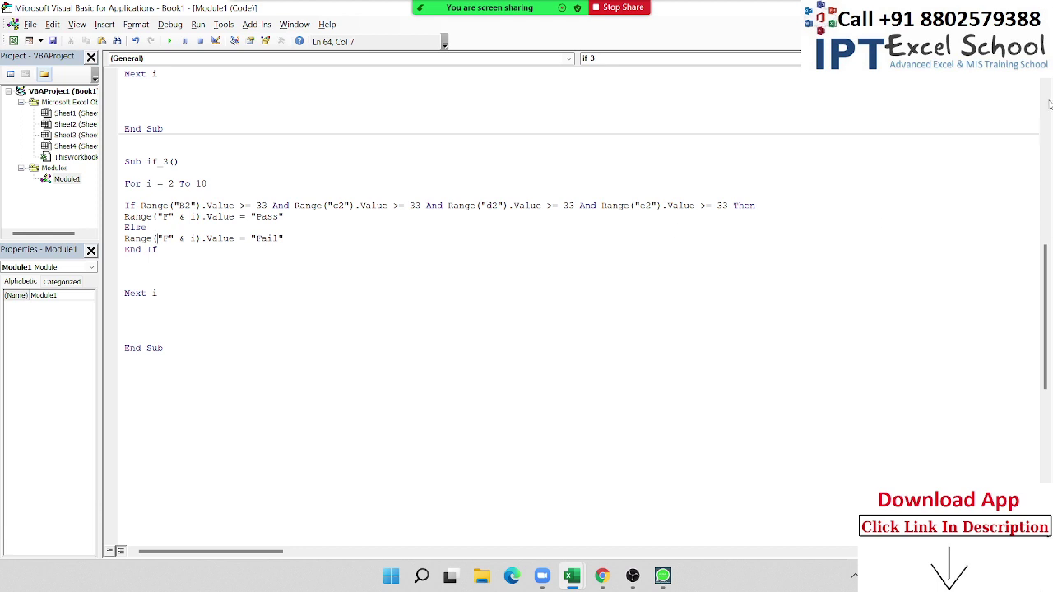
pyautogui.press('super+Down')
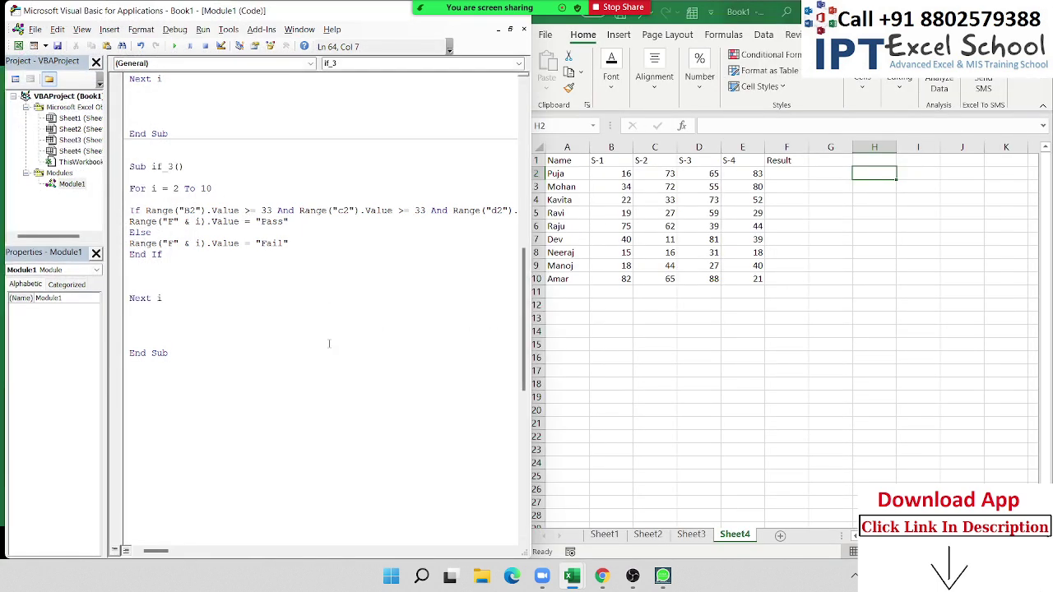
pyautogui.click(745, 371)
pyautogui.click(473, 358)
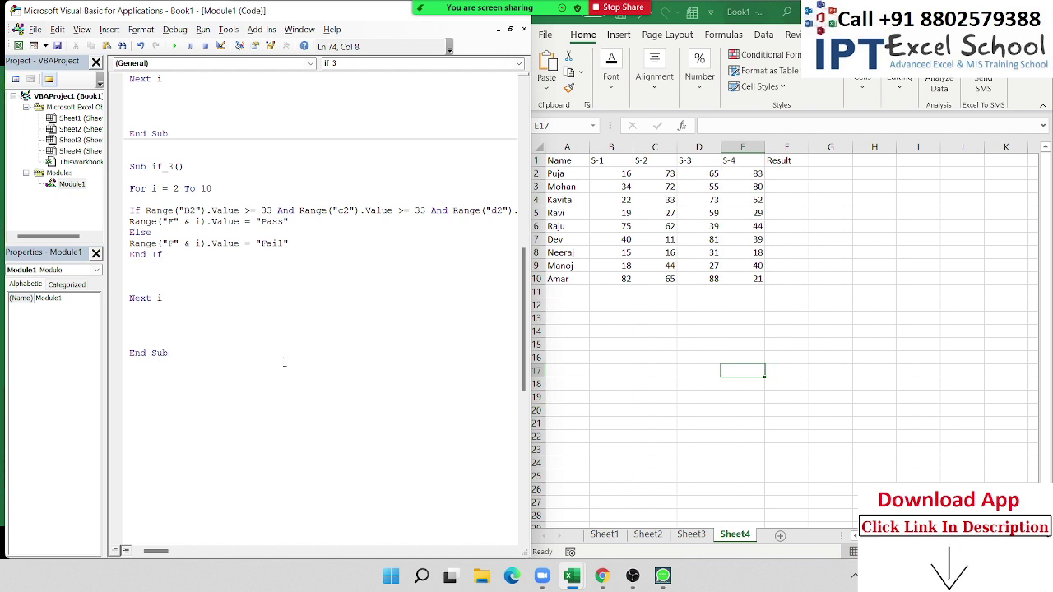
pyautogui.click(176, 365)
pyautogui.click(181, 211)
pyautogui.click(173, 46)
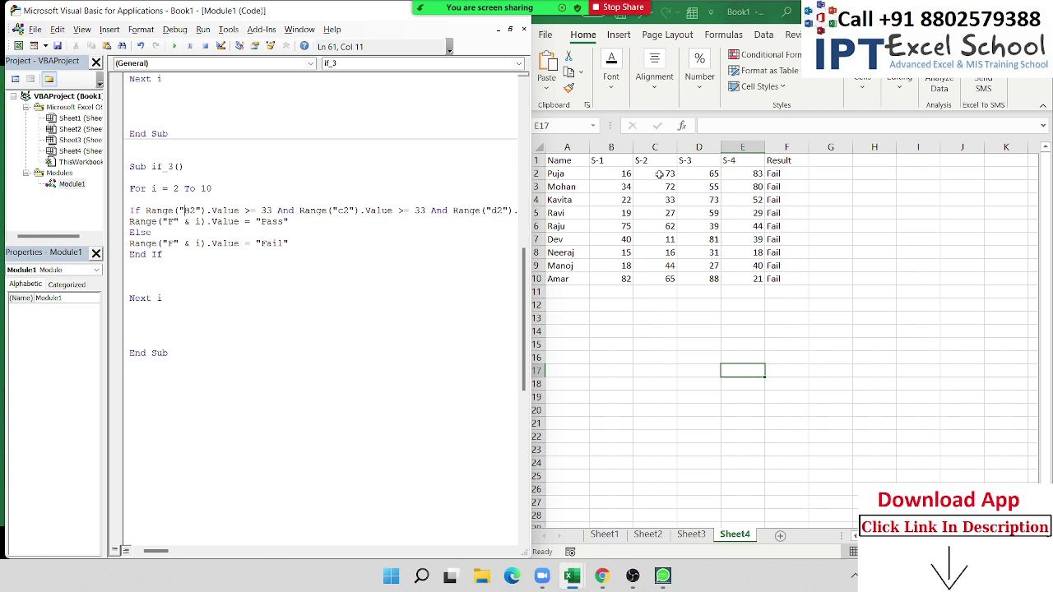
pyautogui.moveTo(622, 186); pyautogui.dragTo(753, 187)
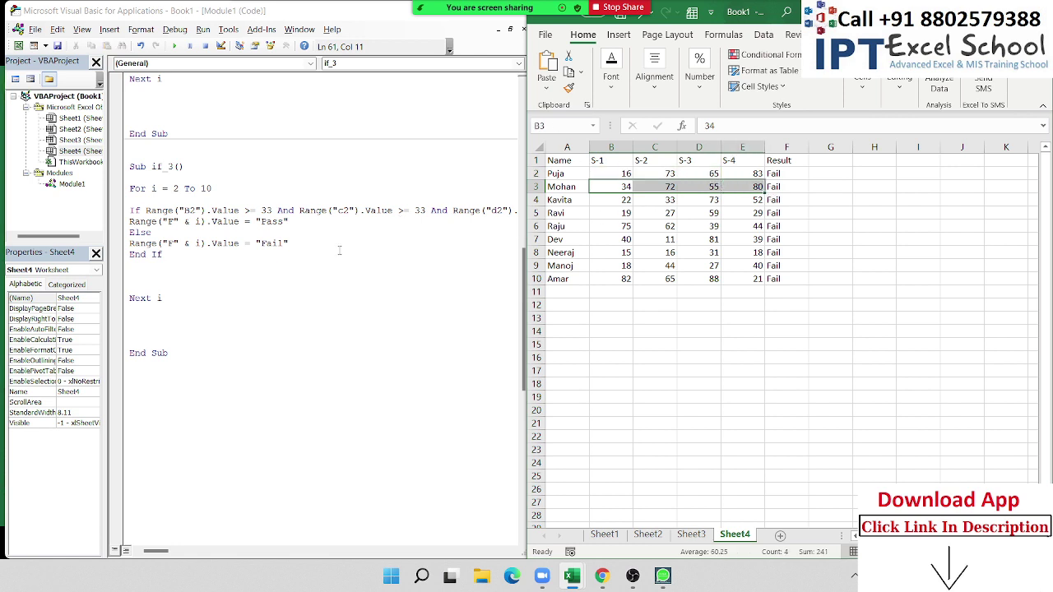
pyautogui.click(164, 472)
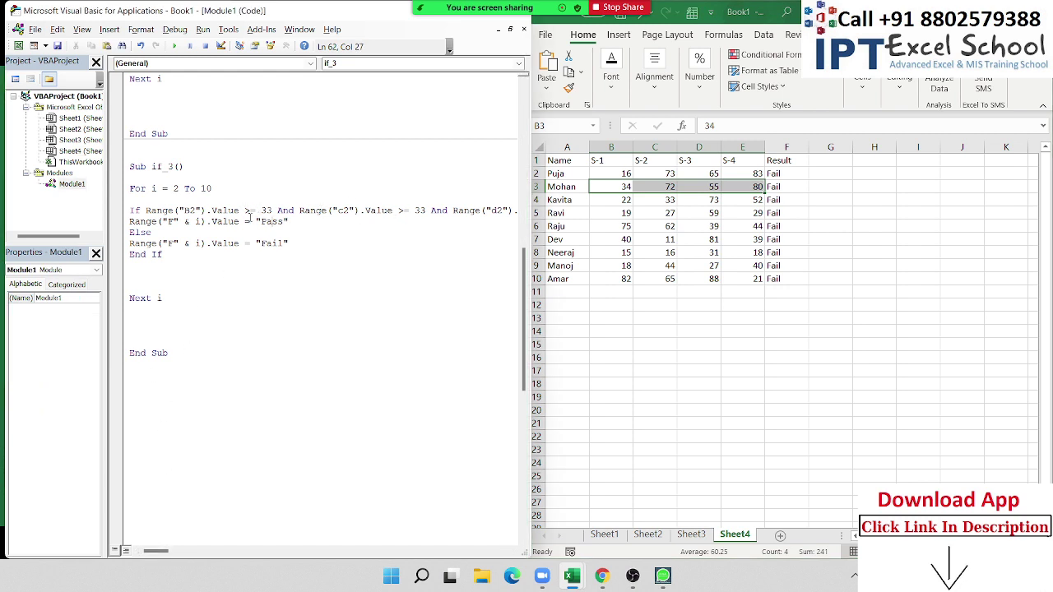
pyautogui.click(202, 213)
pyautogui.doubleClick(344, 211)
pyautogui.doubleClick(497, 211)
pyautogui.moveTo(156, 553); pyautogui.dragTo(176, 553)
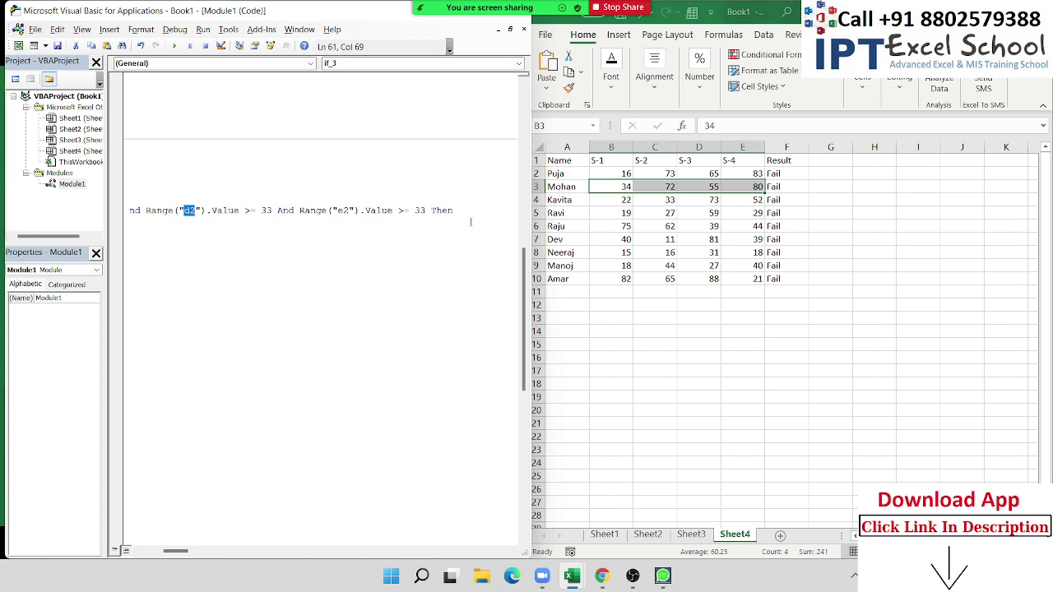
pyautogui.moveTo(399, 210); pyautogui.dragTo(409, 211)
pyautogui.moveTo(177, 550); pyautogui.dragTo(151, 541)
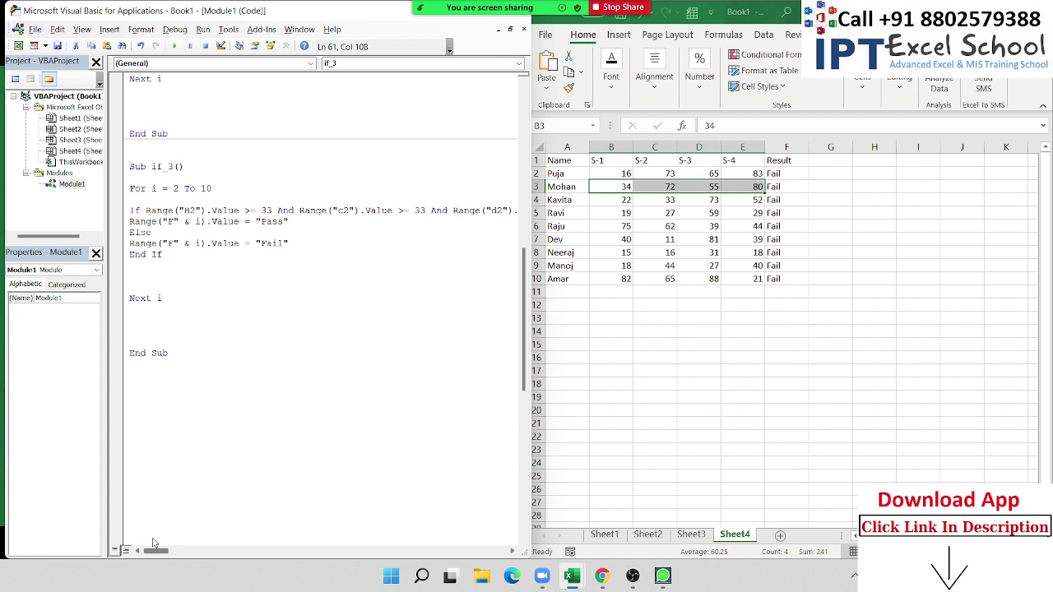
pyautogui.moveTo(152, 542); pyautogui.dragTo(155, 544)
pyautogui.moveTo(156, 550); pyautogui.dragTo(153, 550)
# Change the B2 and c2 references in the If condition to "B" & i and "c" & i
pyautogui.click(192, 211)
pyautogui.press('Delete')
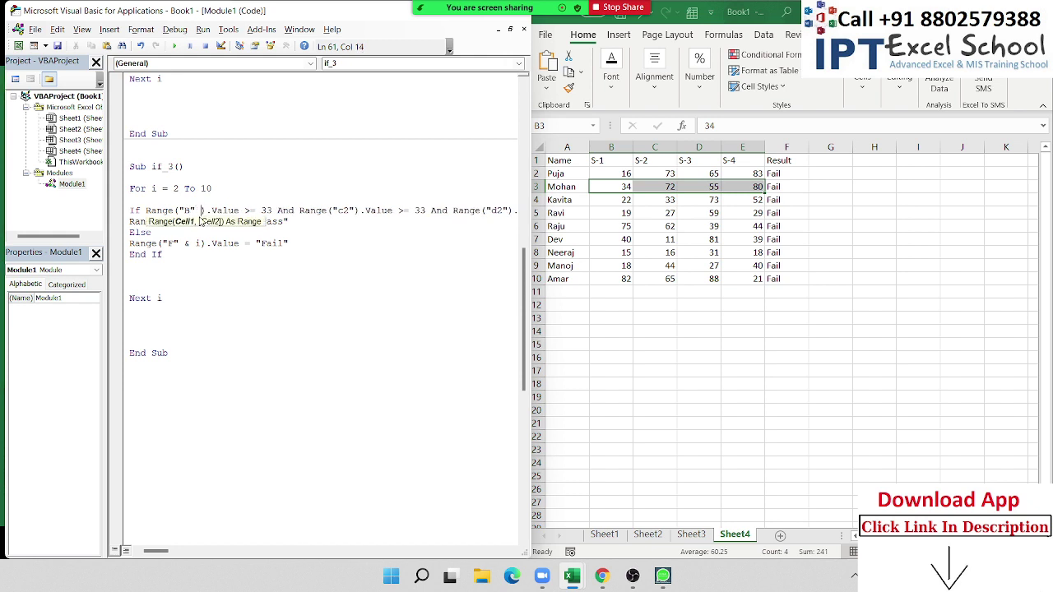
pyautogui.write('& i')
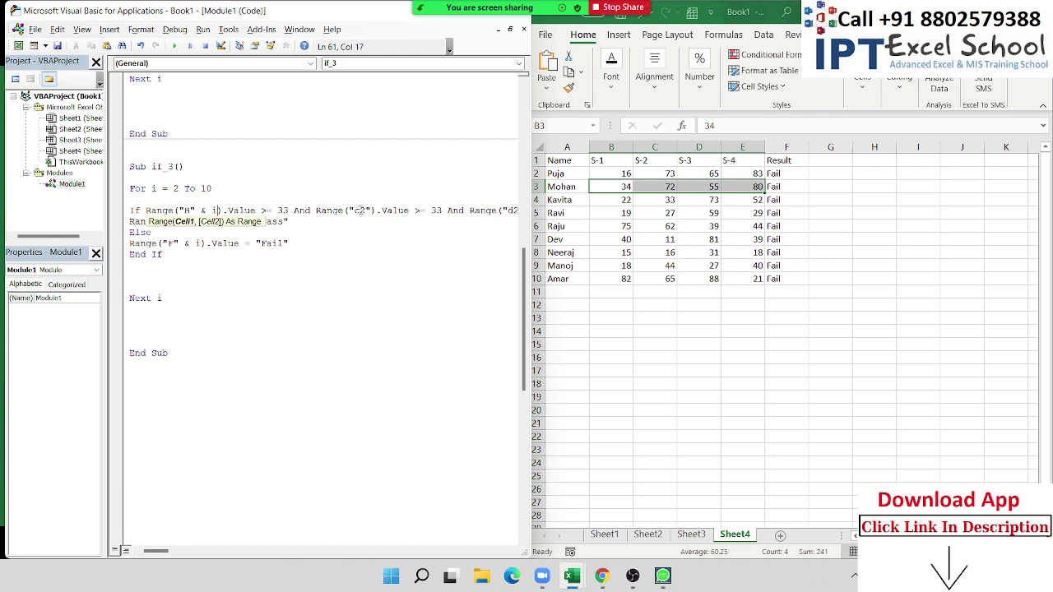
pyautogui.click(360, 211)
pyautogui.press('Delete')
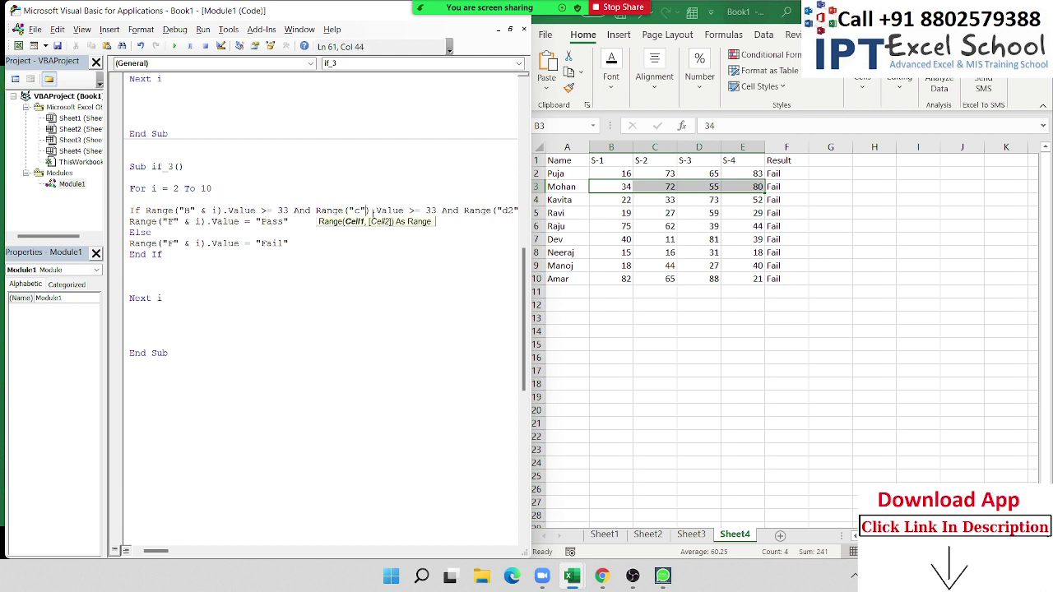
pyautogui.write('& i')
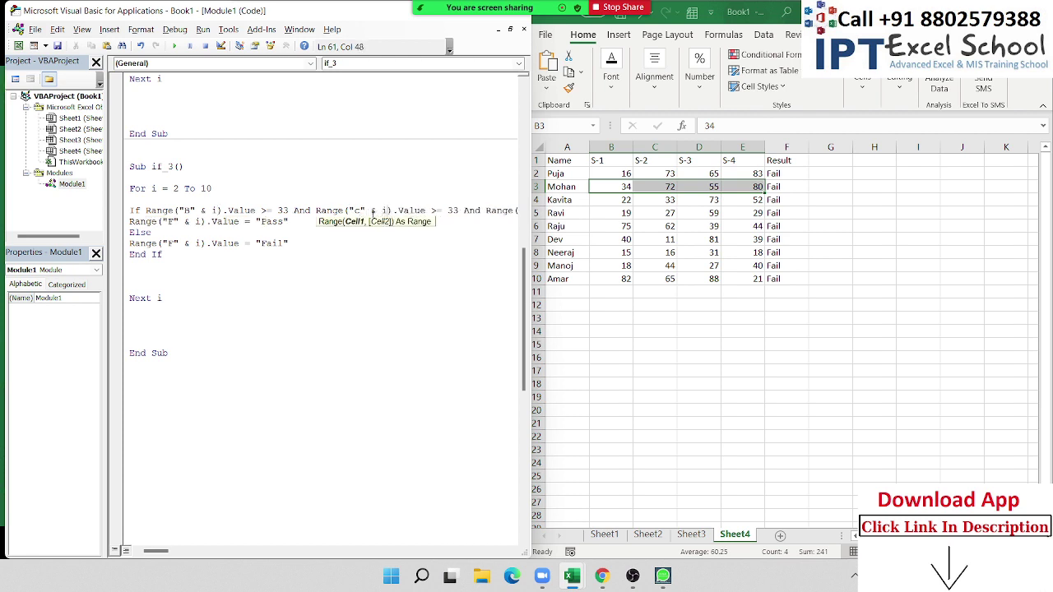
# Make the d2 and e2 references row-variable too, then rerun if_3 to mark rows 3 and 6 Pass
pyautogui.click(486, 210)
pyautogui.hotkey('shift', 'End')
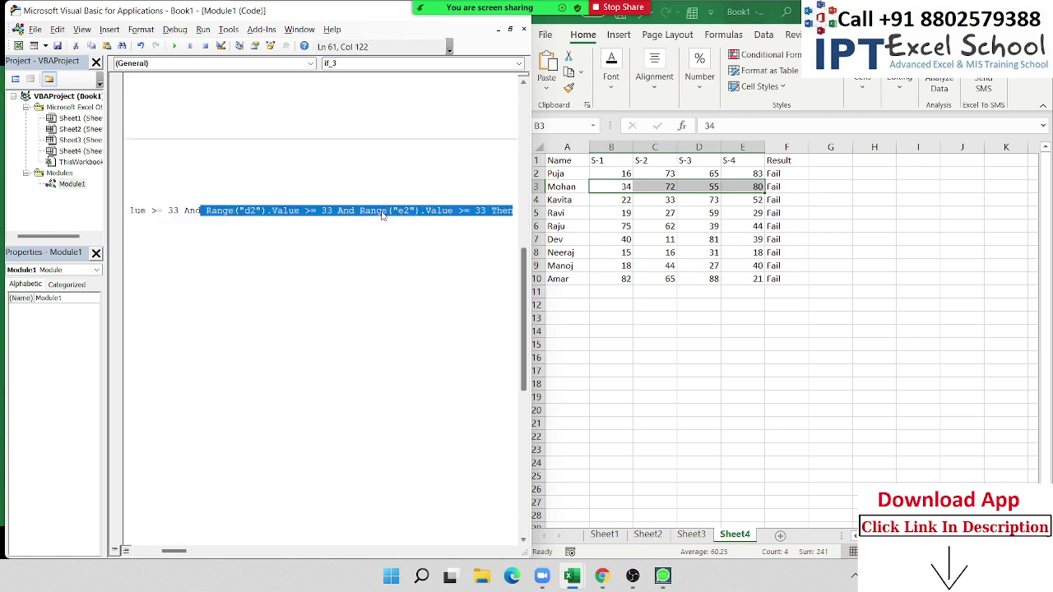
pyautogui.click(250, 211)
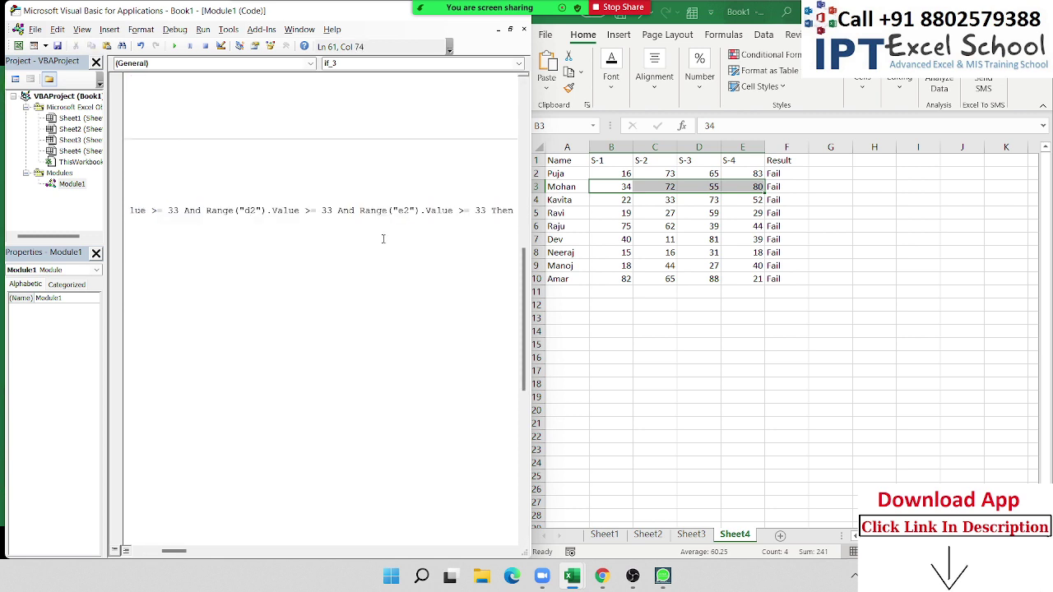
pyautogui.press('Delete')
pyautogui.press('Right')
pyautogui.write('&')
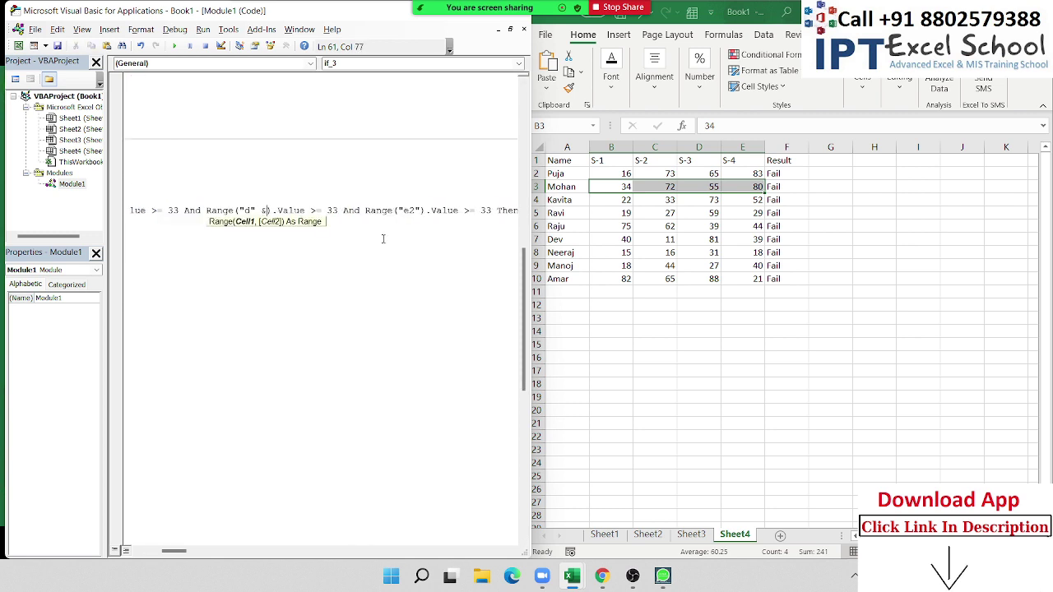
pyautogui.write(' i')
pyautogui.click(425, 210)
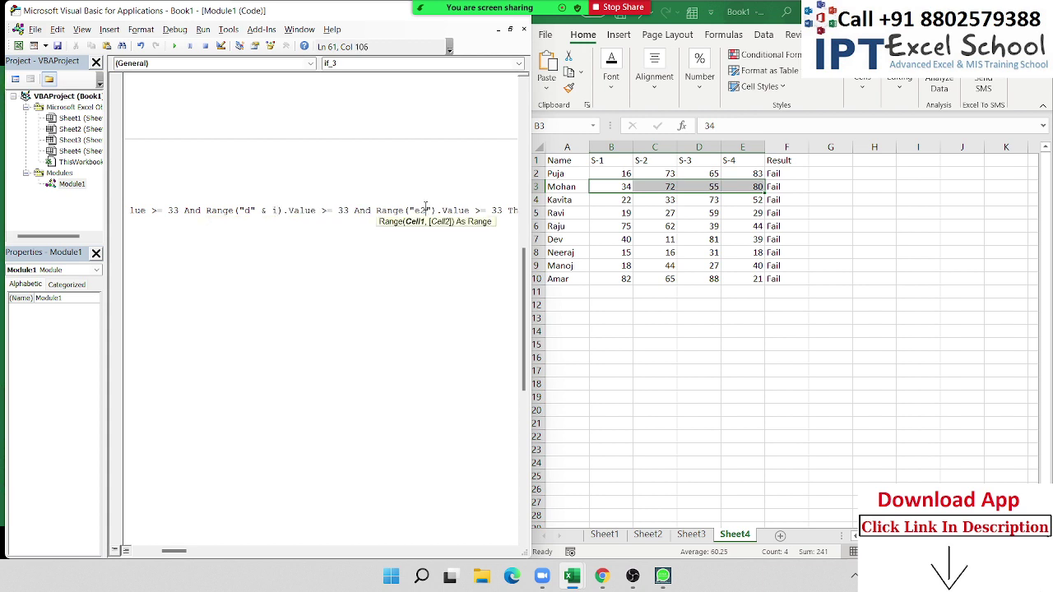
pyautogui.press('BackSpace')
pyautogui.write('& i')
pyautogui.moveTo(177, 552)
pyautogui.mouseDown()
pyautogui.moveTo(188, 552)
pyautogui.moveTo(156, 552)
pyautogui.mouseUp()
pyautogui.click(207, 265)
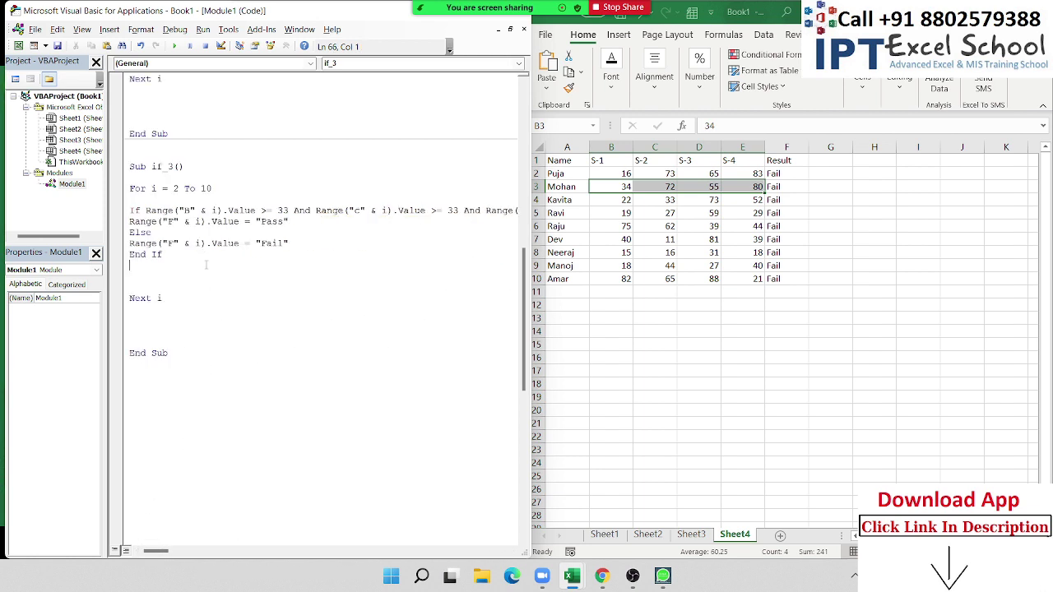
pyautogui.click(173, 46)
# Declare an empty Sub if_4() below if_3, with blank lines inside ready for code
pyautogui.press('Return')
pyautogui.press('Return')
pyautogui.press('Return')
pyautogui.press('Return')
pyautogui.press('Return')
pyautogui.press('Return')
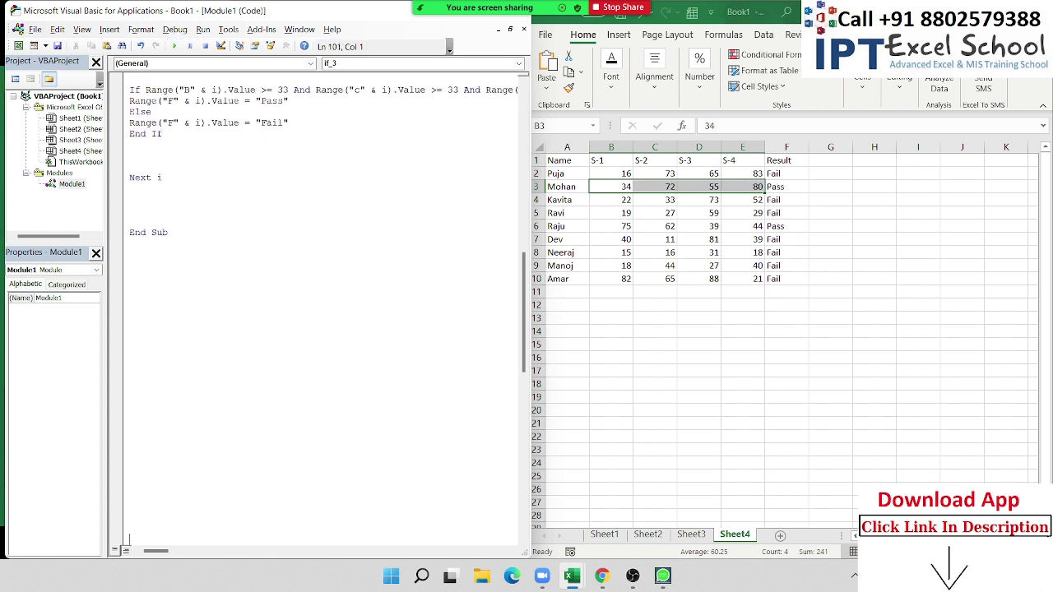
pyautogui.press('Return')
pyautogui.press('Return')
pyautogui.press('Return')
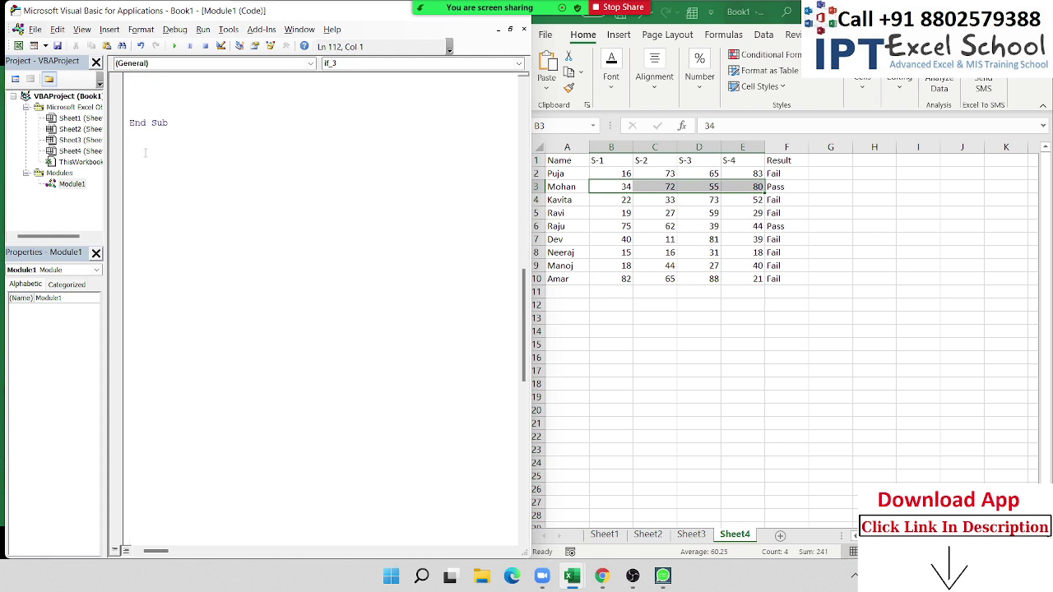
pyautogui.click(151, 156)
pyautogui.write('sub')
pyautogui.write(' if ')
pyautogui.write('4()')
pyautogui.press('Return')
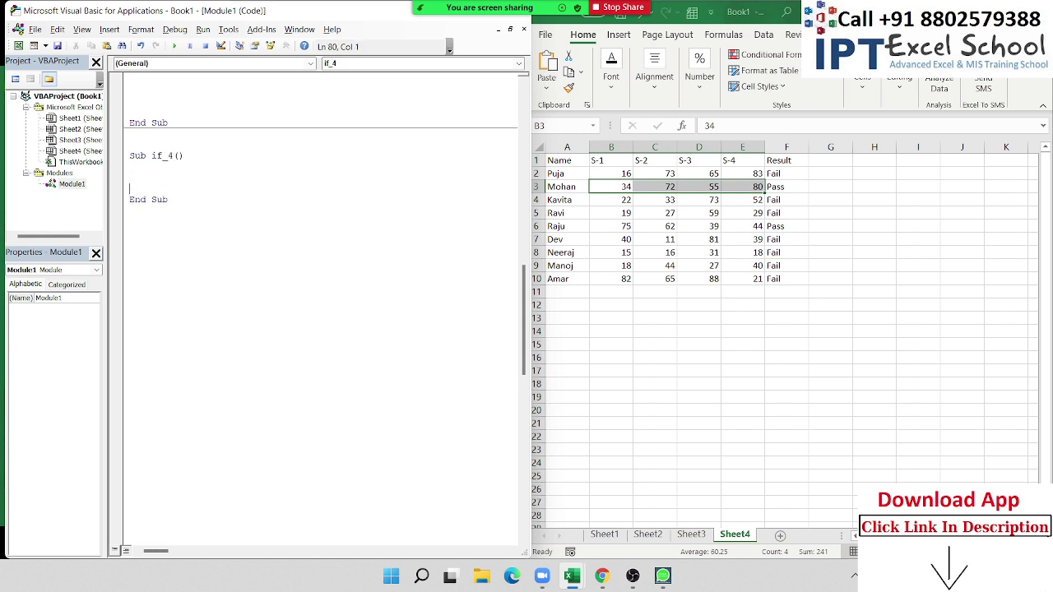
pyautogui.press('Return')
pyautogui.press('Return')
pyautogui.click(145, 173)
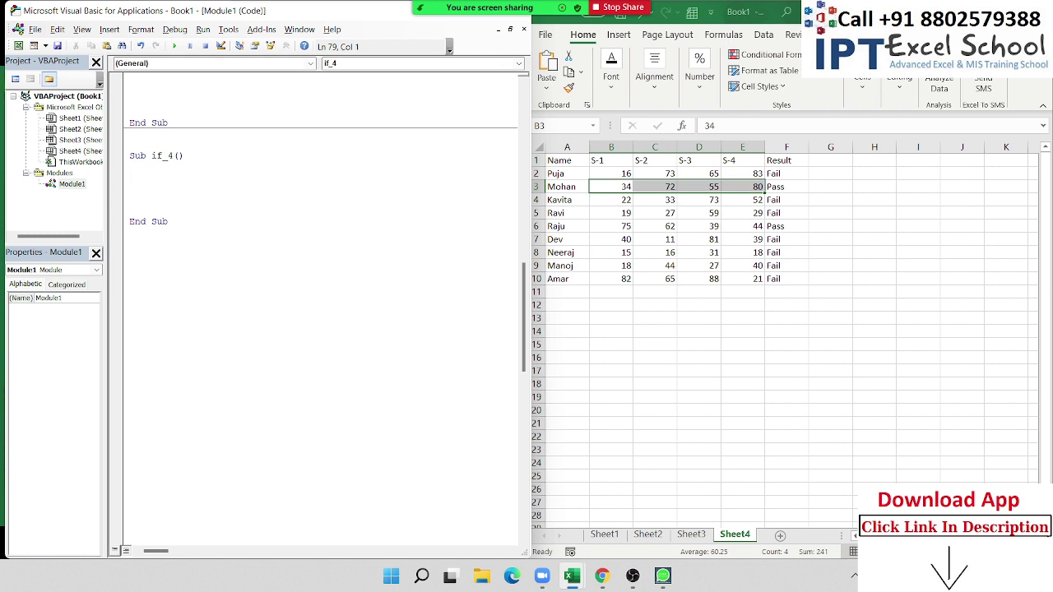
# Create the loop For i = 2 To 10 … Next i inside if_4, with blank lines in its body
pyautogui.write('fori =')
pyautogui.write('2 to ')
pyautogui.write('10')
pyautogui.press('Return')
pyautogui.press('Return')
pyautogui.press('Return')
pyautogui.press('Return')
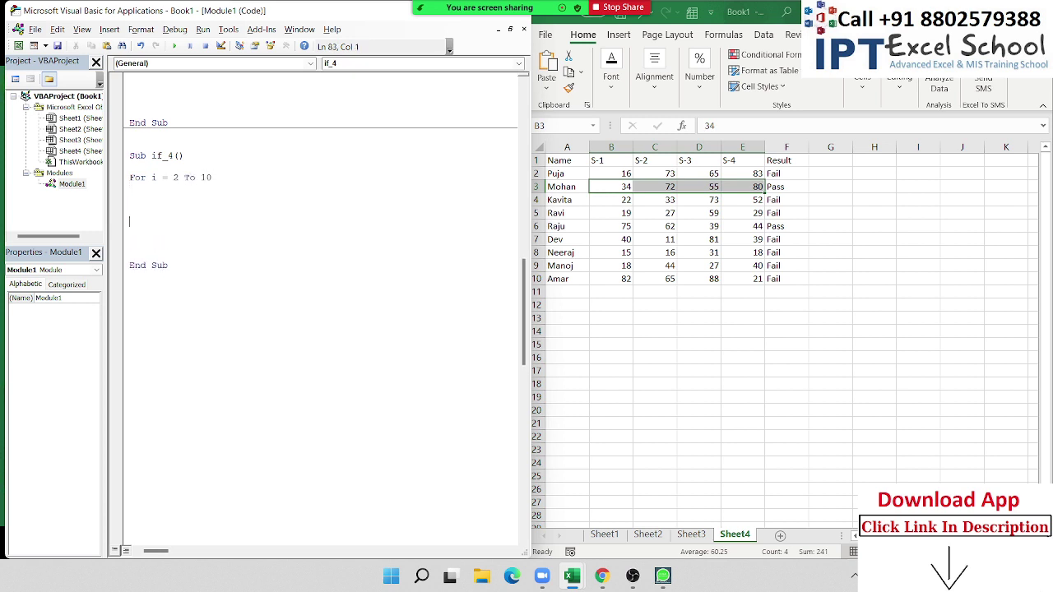
pyautogui.write('next i')
pyautogui.press('Up')
pyautogui.press('Return')
pyautogui.press('Return')
pyautogui.press('Up')
pyautogui.press('Up')
# Add the first check If Range("B" & i).Value >= 33 Then inside the loop
pyautogui.write('if ')
pyautogui.write('ean')
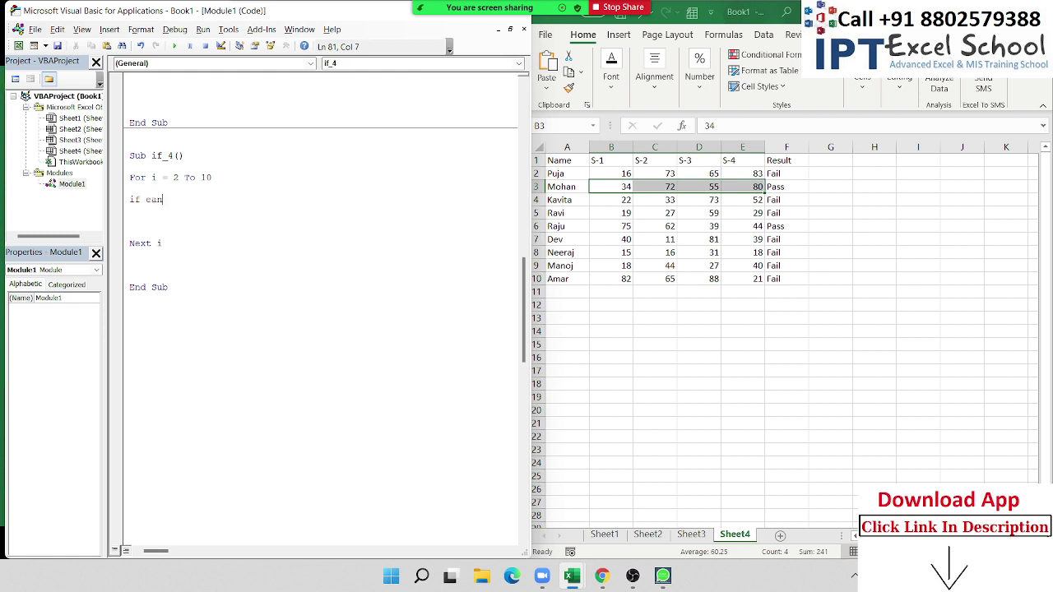
pyautogui.write('ge')
pyautogui.press('BackSpace')
pyautogui.press('BackSpace')
pyautogui.press('BackSpace')
pyautogui.press('BackSpace')
pyautogui.write('range')
pyautogui.write('("')
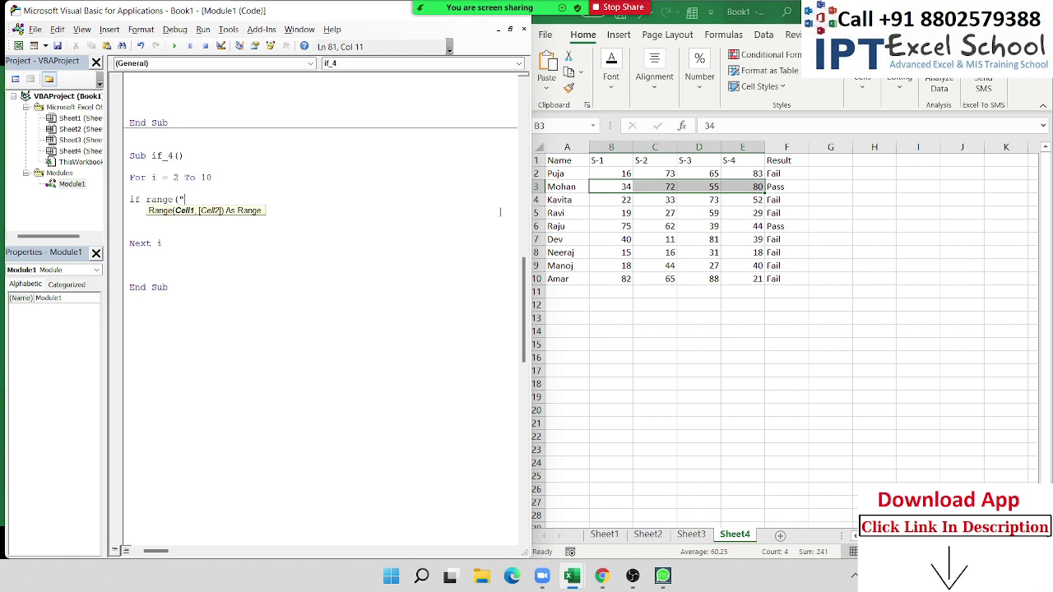
pyautogui.write('B')
pyautogui.write('" &')
pyautogui.write(' i)')
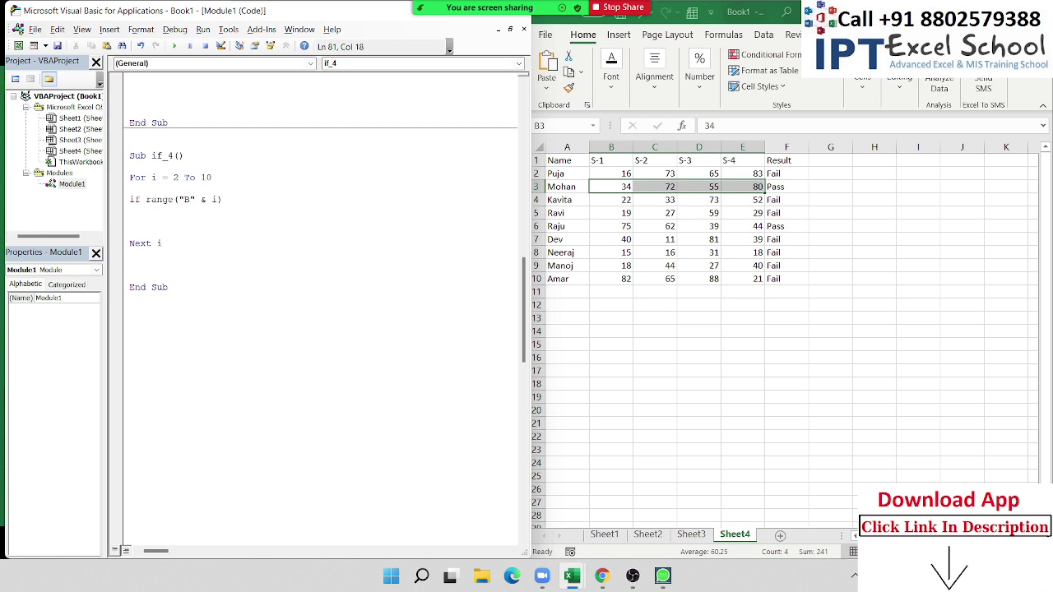
pyautogui.write('.value >')
pyautogui.write('=')
pyautogui.write('33')
pyautogui.write('Then')
pyautogui.press('Return')
pyautogui.press('Return')
pyautogui.press('Return')
pyautogui.press('Tab')
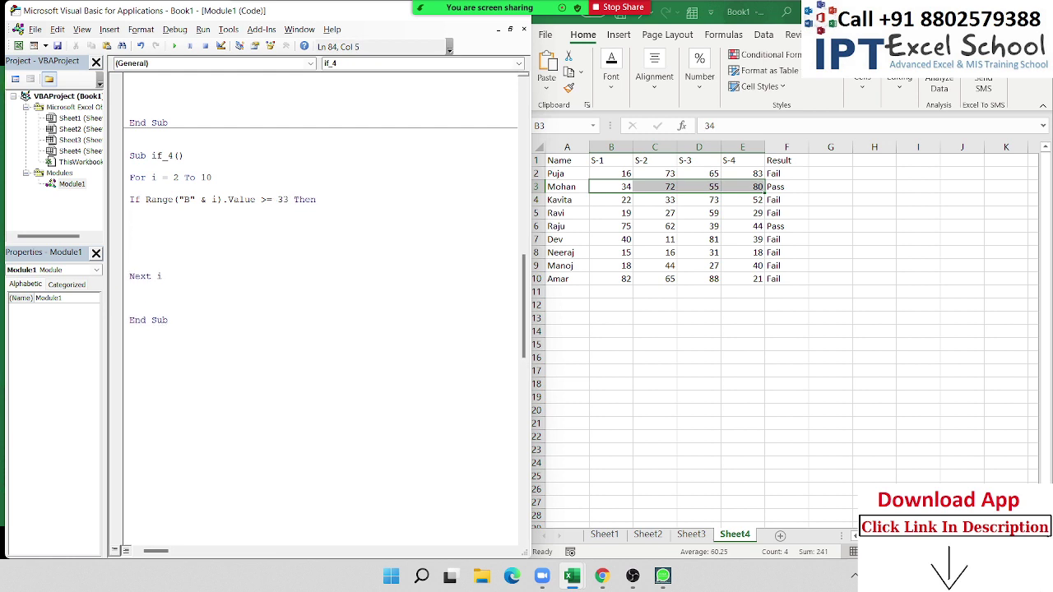
# Nest the check If Range("C" & 2).Value >= 33 Then under the column B check
pyautogui.write('if ra')
pyautogui.write('nge("')
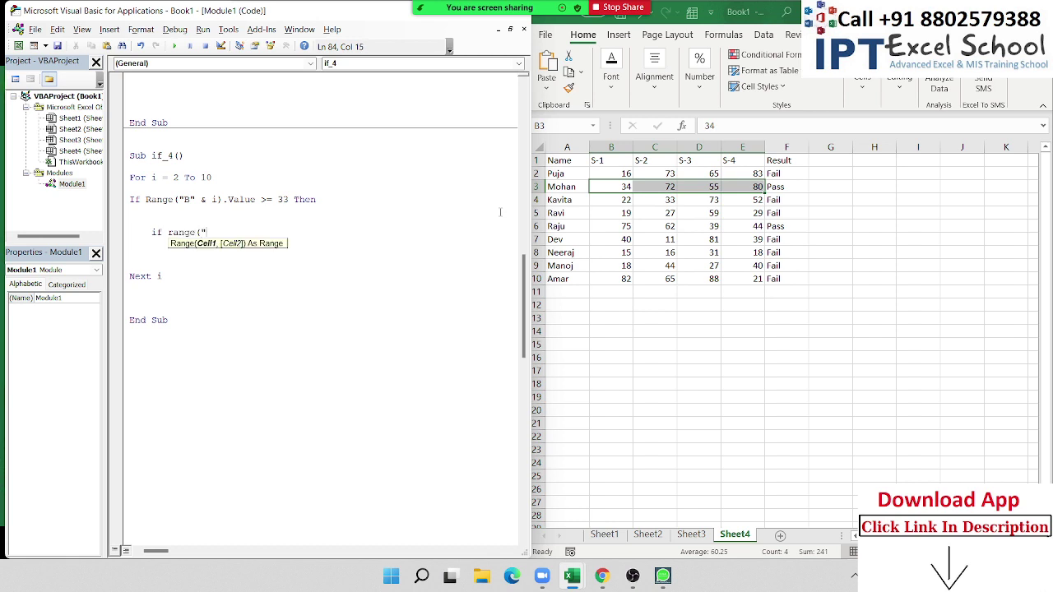
pyautogui.write('A')
pyautogui.press('BackSpace')
pyautogui.write('C')
pyautogui.write('" &')
pyautogui.write(' 2)')
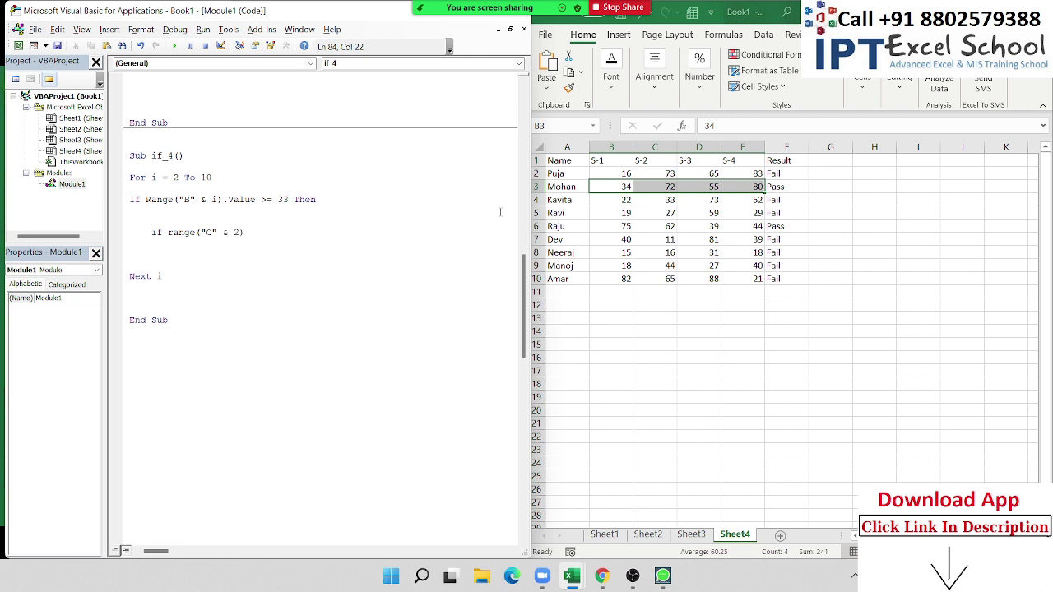
pyautogui.write('.v')
pyautogui.press('Tab')
pyautogui.write('>=3')
pyautogui.write('3 then')
pyautogui.press('BackSpace')
pyautogui.write('n')
pyautogui.press('Return')
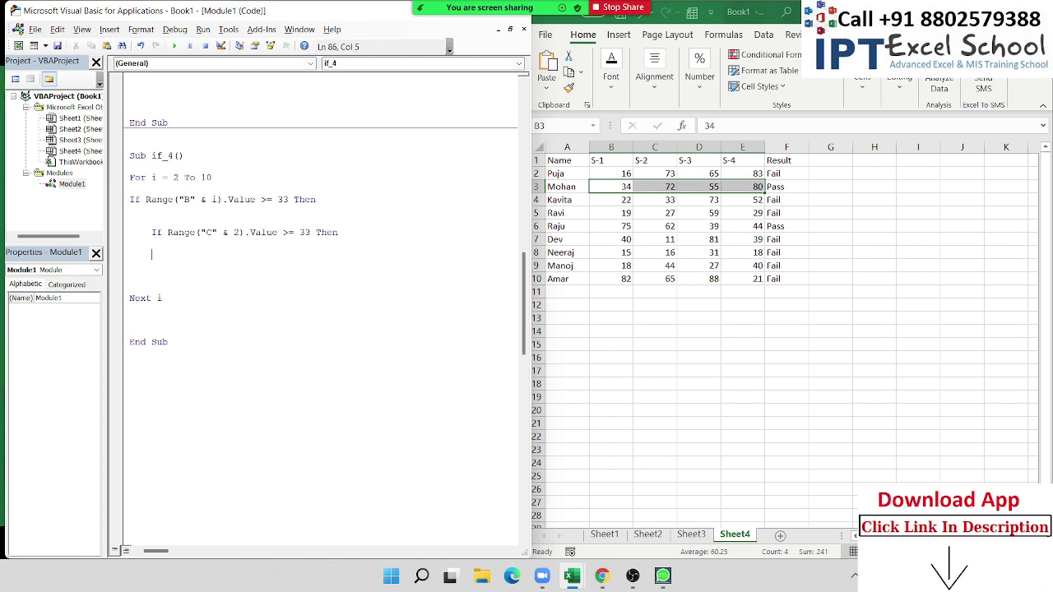
# Nest the check If Range("D" & i).Value >= 33 Then below it
pyautogui.write('i')
pyautogui.write('f  ran')
pyautogui.write('ge(')
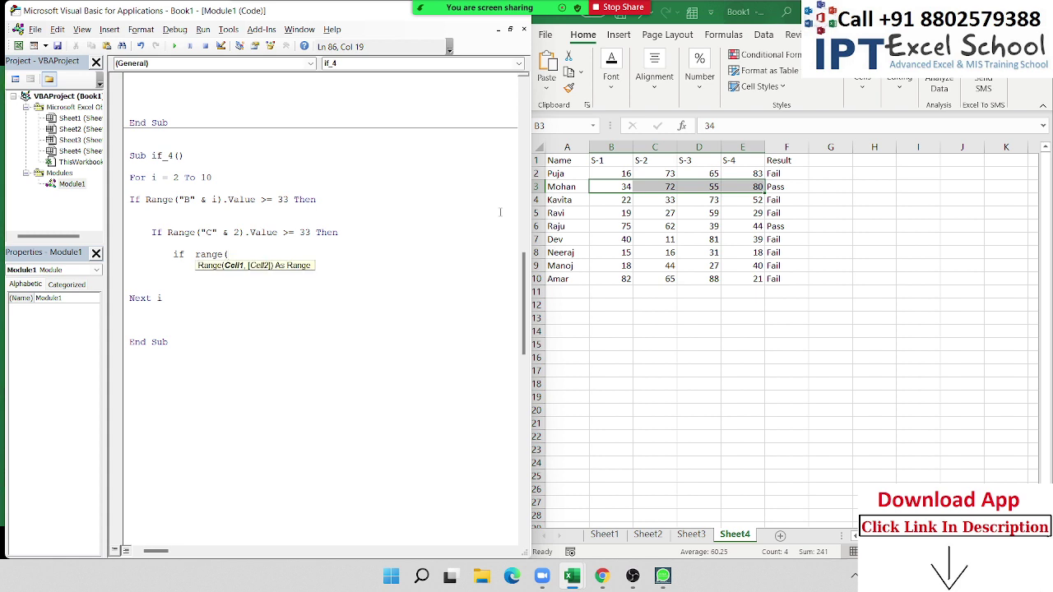
pyautogui.write('"D" ')
pyautogui.write('& i)')
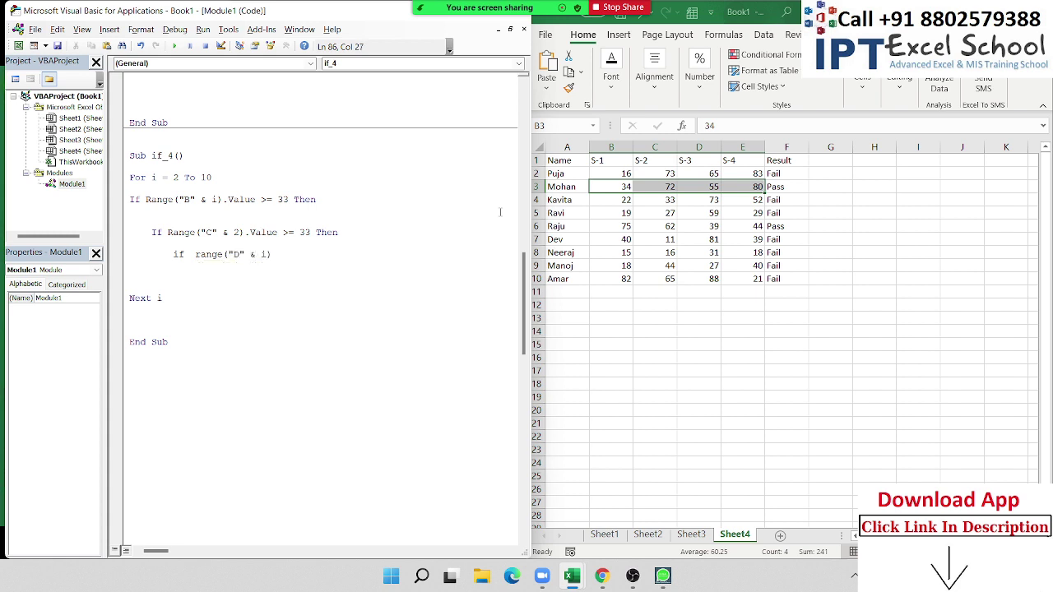
pyautogui.write('.va')
pyautogui.press('Tab')
pyautogui.write('>')
pyautogui.write('=')
pyautogui.write('33 t')
pyautogui.write('hen')
pyautogui.press('Return')
pyautogui.press('Return')
pyautogui.press('Return')
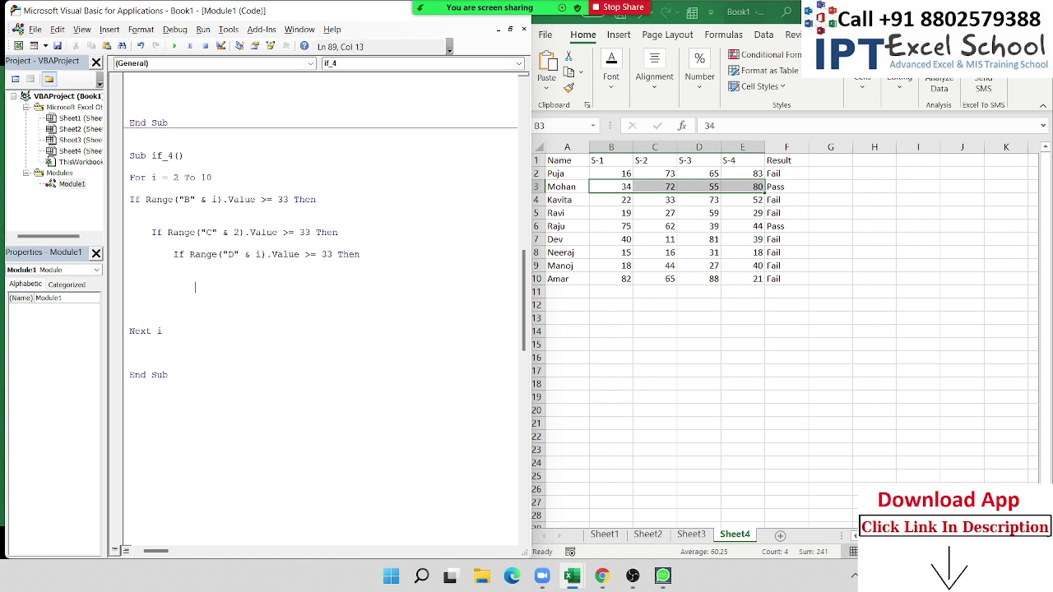
# Nest the innermost check If Range("E" & i).Value >= 33 Then
pyautogui.write('if ')
pyautogui.write('ra')
pyautogui.write('nge(')
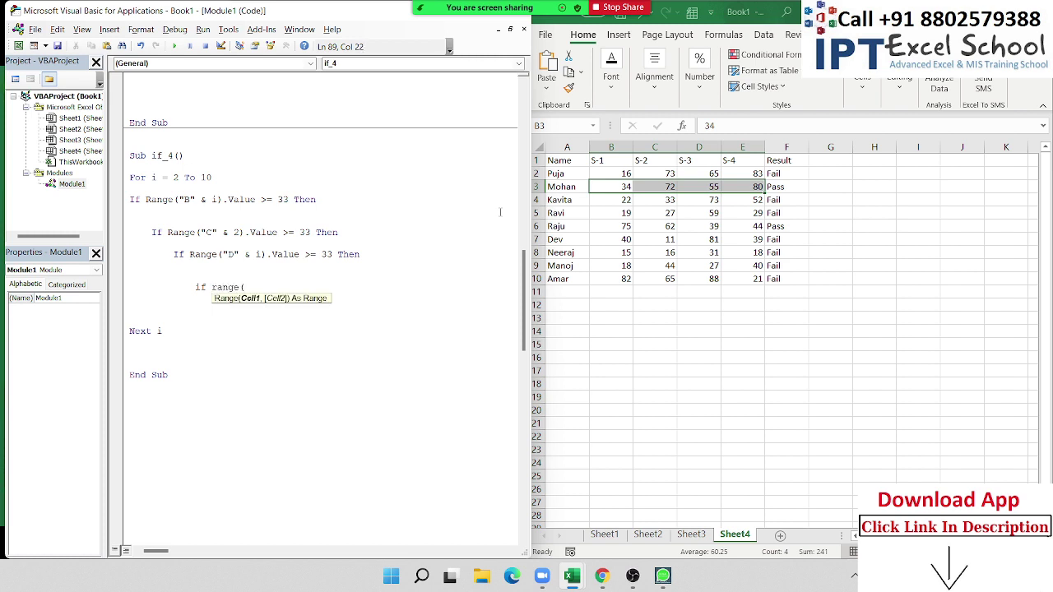
pyautogui.write('"F')
pyautogui.press('BackSpace')
pyautogui.write('E"')
pyautogui.write('& ')
pyautogui.write('i).')
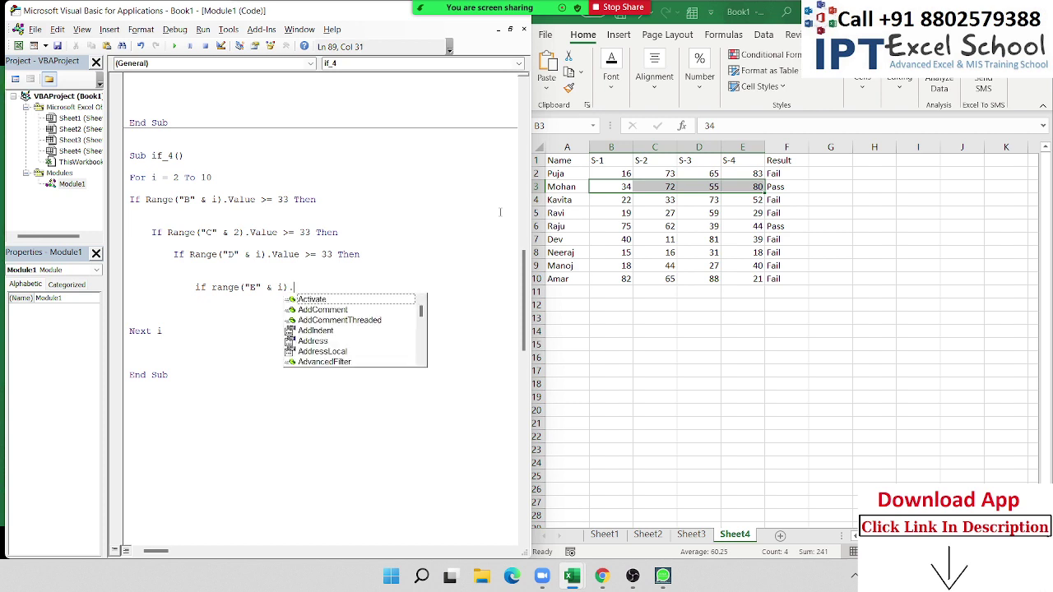
pyautogui.write('valu')
pyautogui.press('Tab')
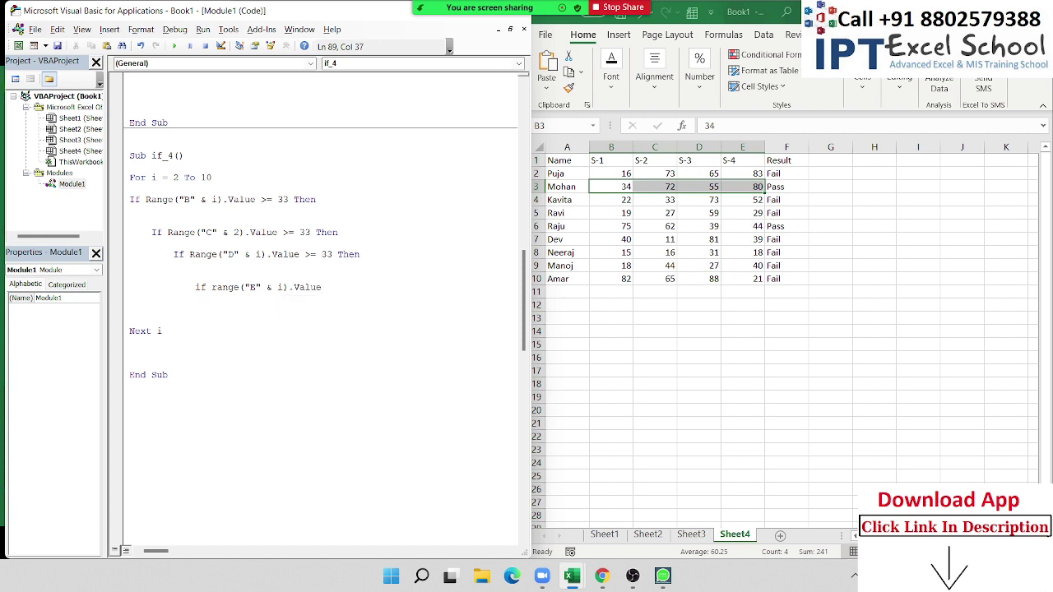
pyautogui.write('>= 33 t')
pyautogui.write('hen')
pyautogui.press('Return')
pyautogui.press('Return')
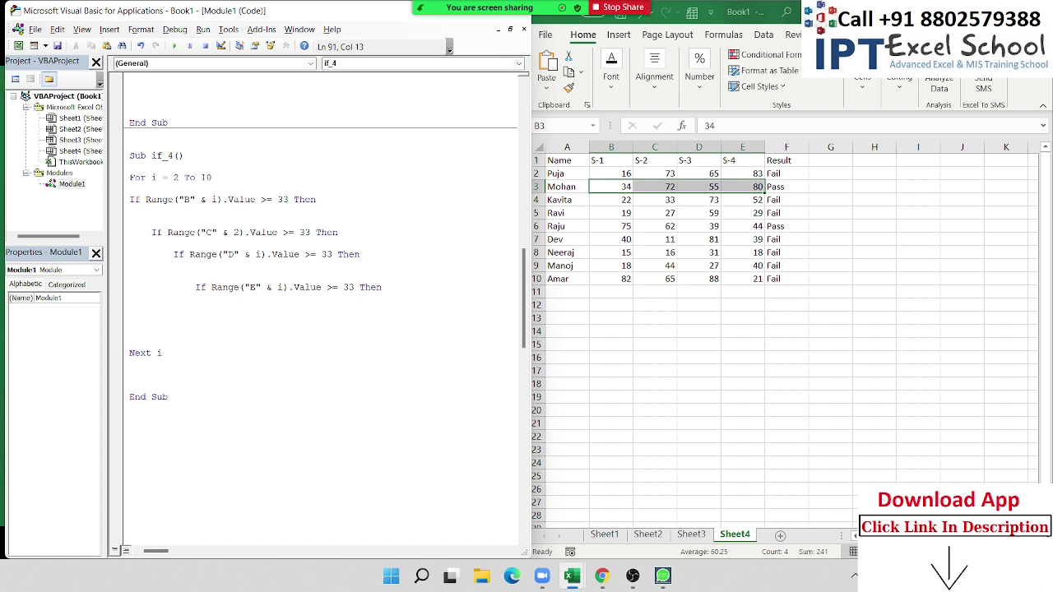
# Write Range("F" & i).Value = "Pass" under the column E check, followed by Else
pyautogui.write('range(')
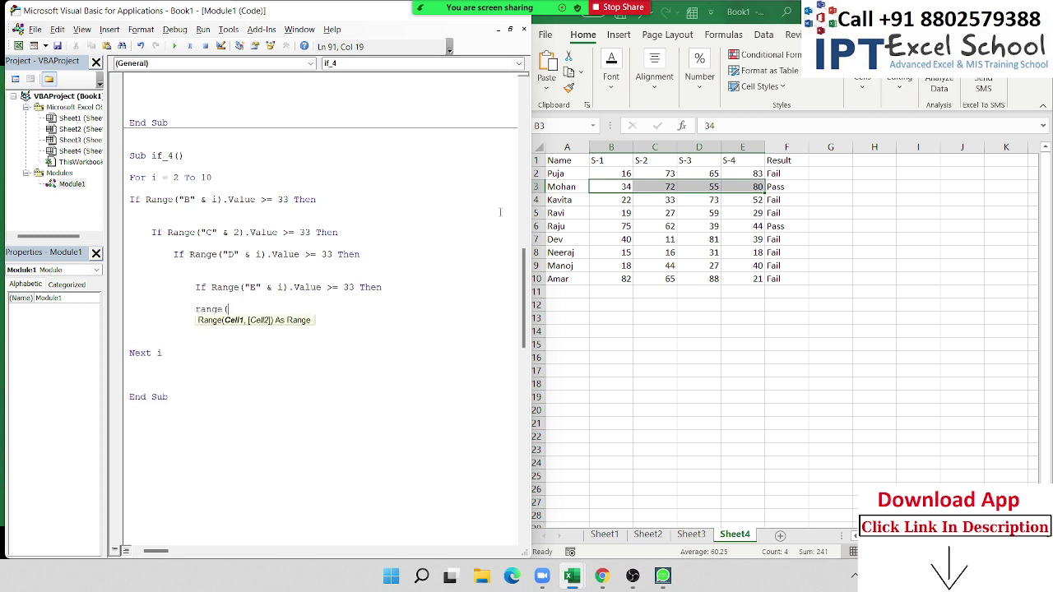
pyautogui.write('"F" & ')
pyautogui.write('i).v')
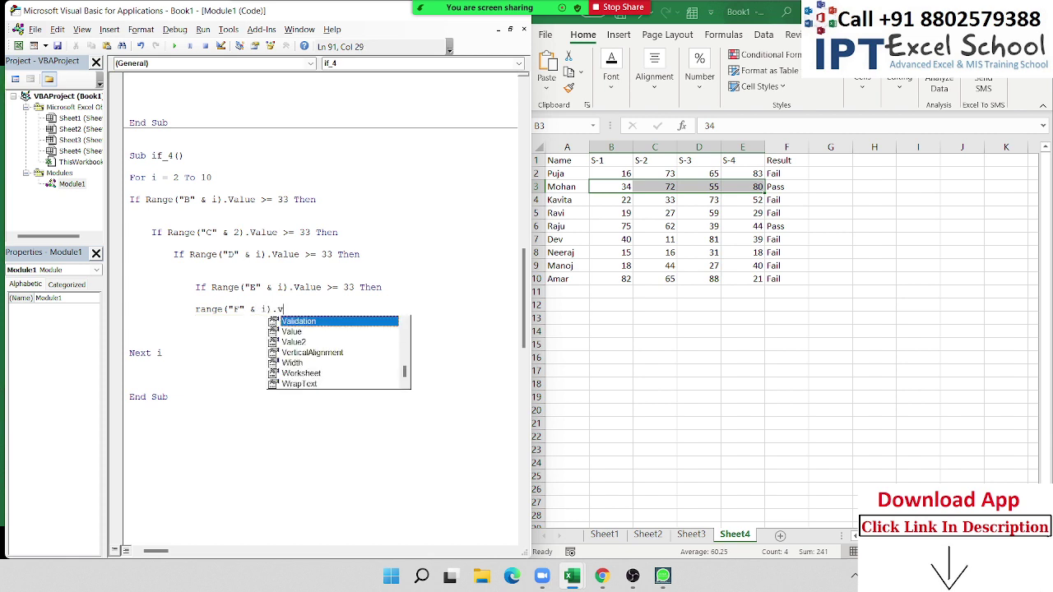
pyautogui.press('Down')
pyautogui.press('Tab')
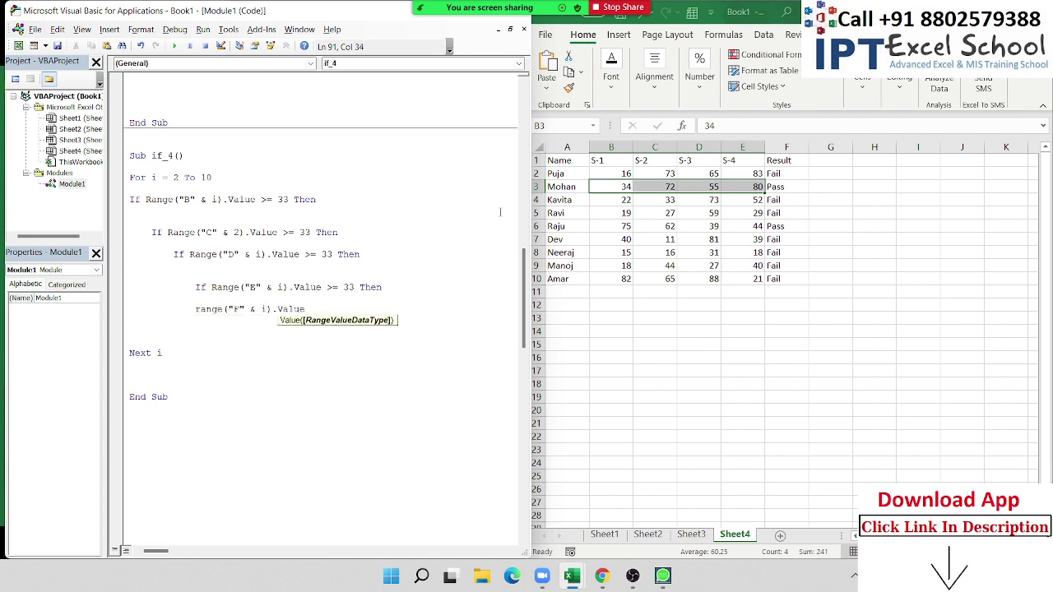
pyautogui.write('= "Pa')
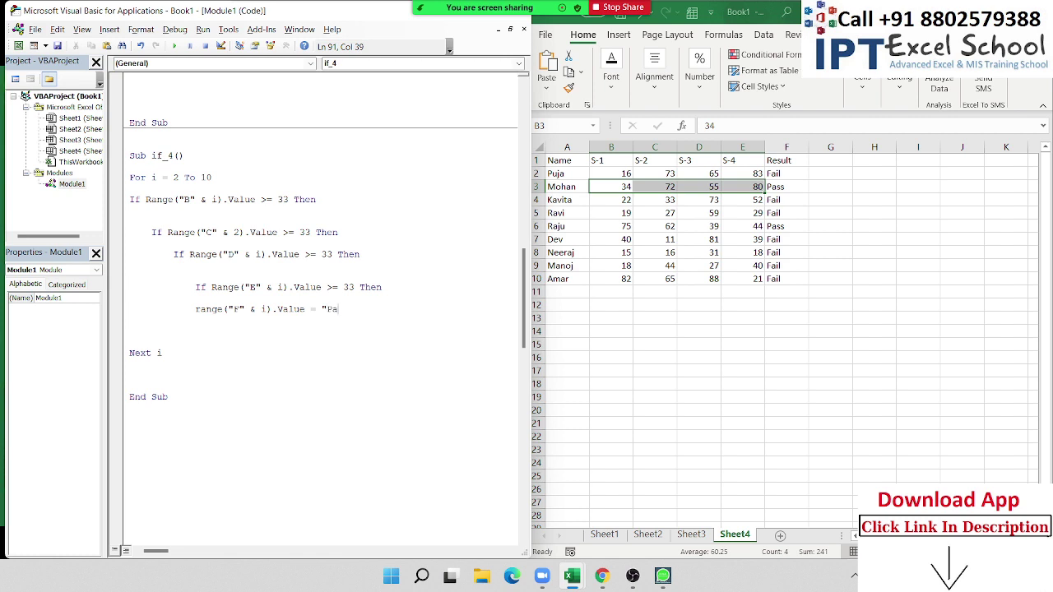
pyautogui.write('ss":')
pyautogui.press('BackSpace')
pyautogui.press('Return')
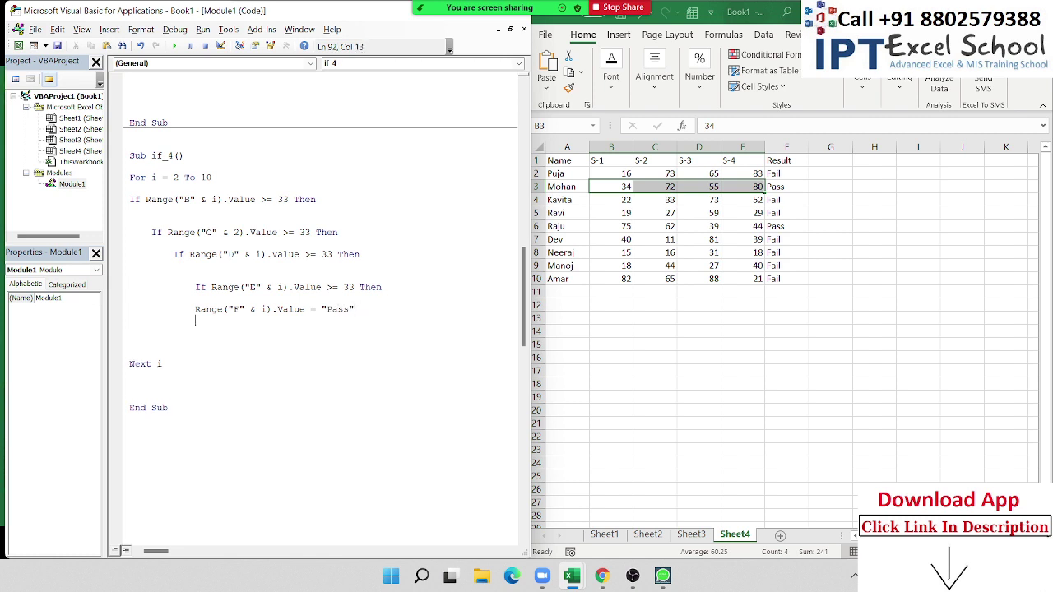
pyautogui.write('esle')
pyautogui.press('Return')
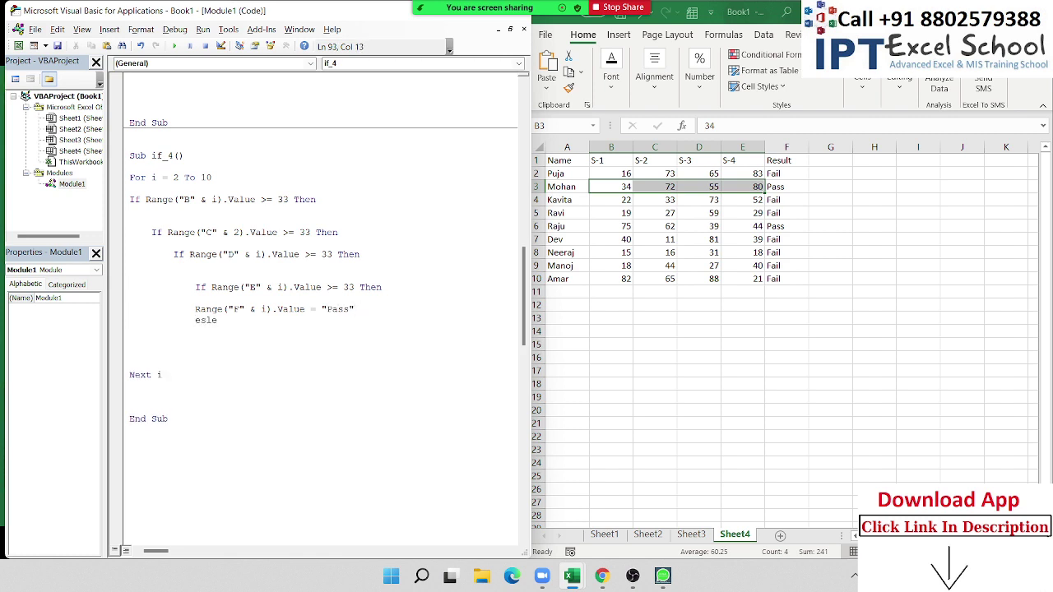
pyautogui.press('BackSpace')
pyautogui.press('BackSpace')
pyautogui.press('BackSpace')
pyautogui.press('BackSpace')
pyautogui.press('BackSpace')
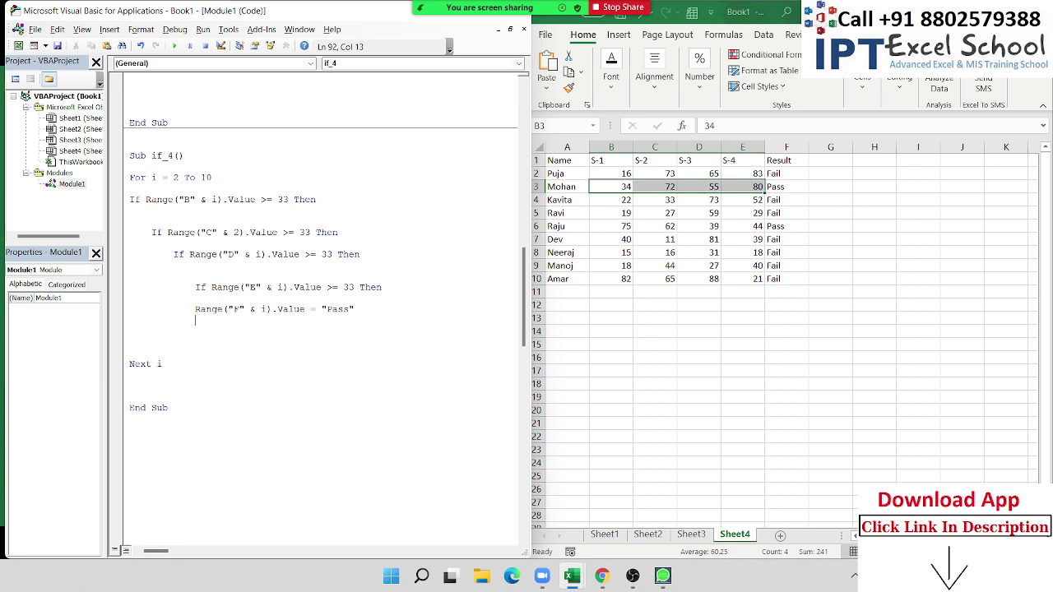
pyautogui.write('else')
pyautogui.press('Return')
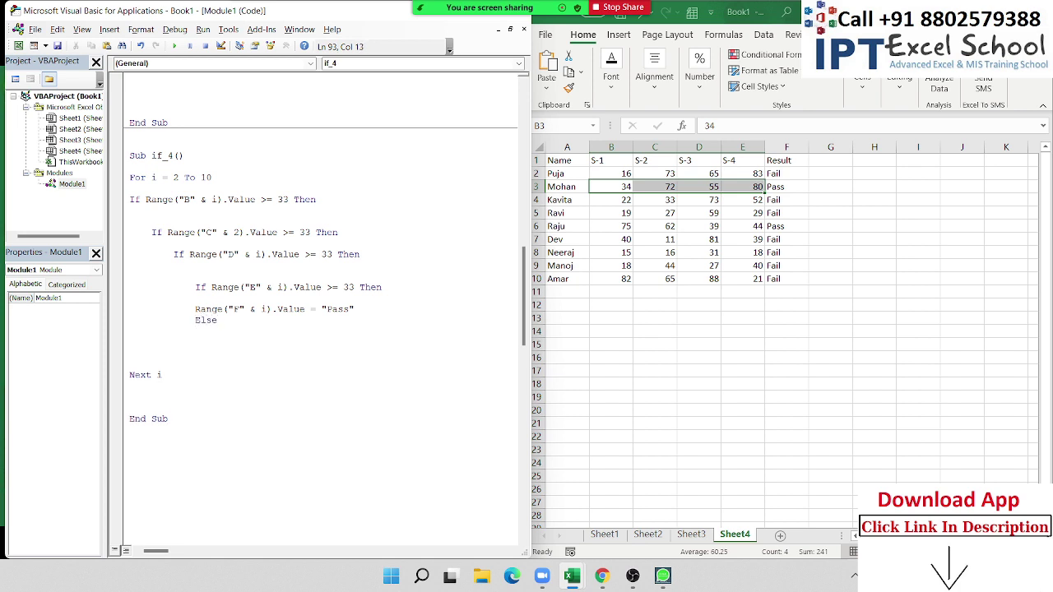
# Remove the blank line, fix the Pass line's indent, and duplicate the Pass and Else lines below Else
pyautogui.press('Up')
pyautogui.press('Up')
pyautogui.press('Up')
pyautogui.press('Delete')
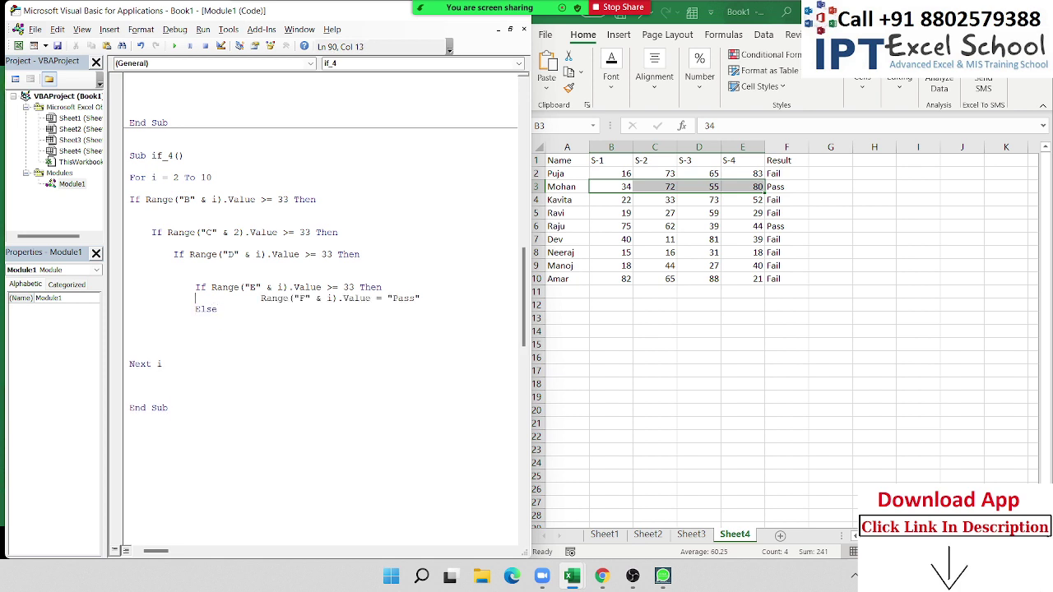
pyautogui.press('Delete')
pyautogui.press('Delete')
pyautogui.press('Delete')
pyautogui.press('Delete')
pyautogui.press('Delete')
pyautogui.press('Delete')
pyautogui.press('Delete')
pyautogui.press('Delete')
pyautogui.press('Delete')
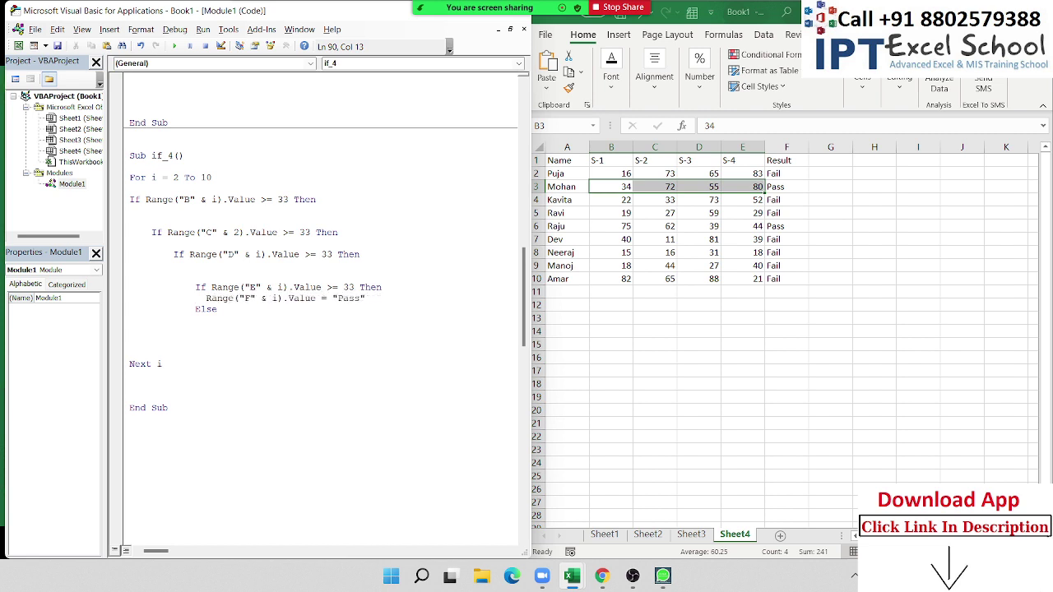
pyautogui.press('Delete')
pyautogui.press('Delete')
pyautogui.press('Down')
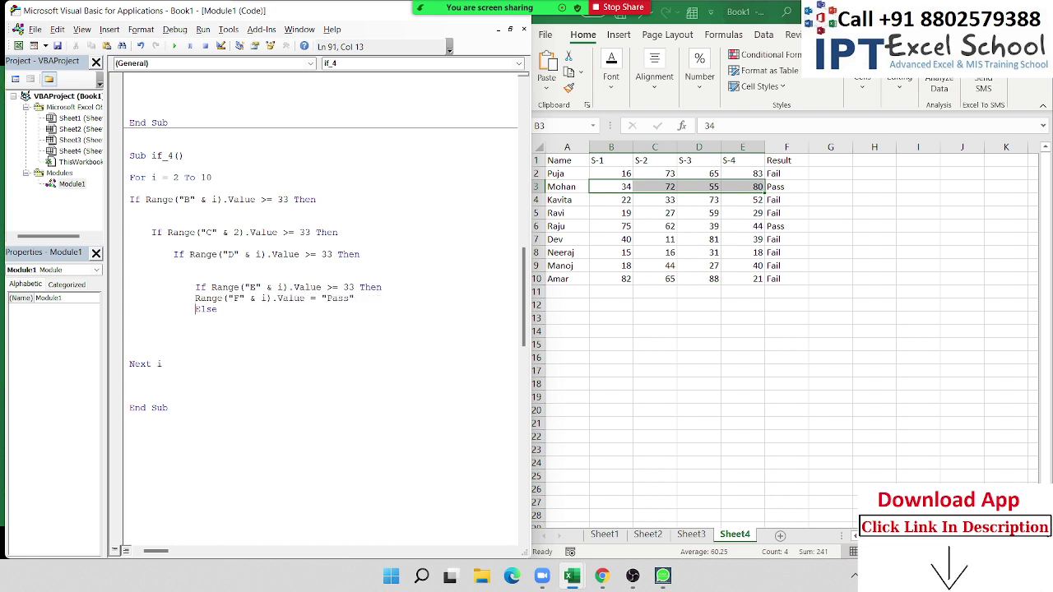
pyautogui.press('Down')
pyautogui.hotkey('shift', 'Up')
pyautogui.hotkey('shift', 'Up')
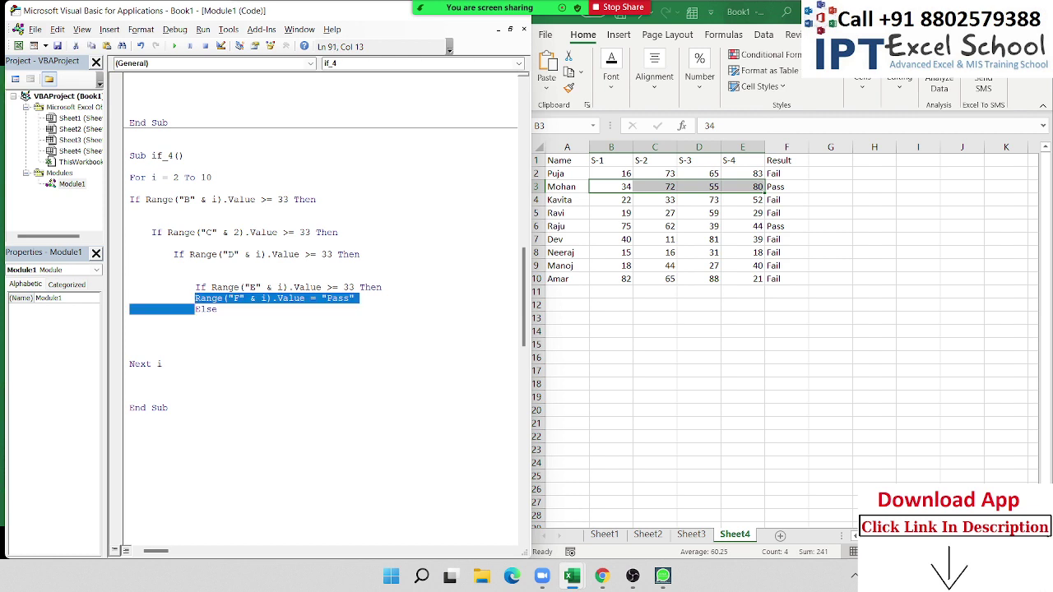
pyautogui.press('Down')
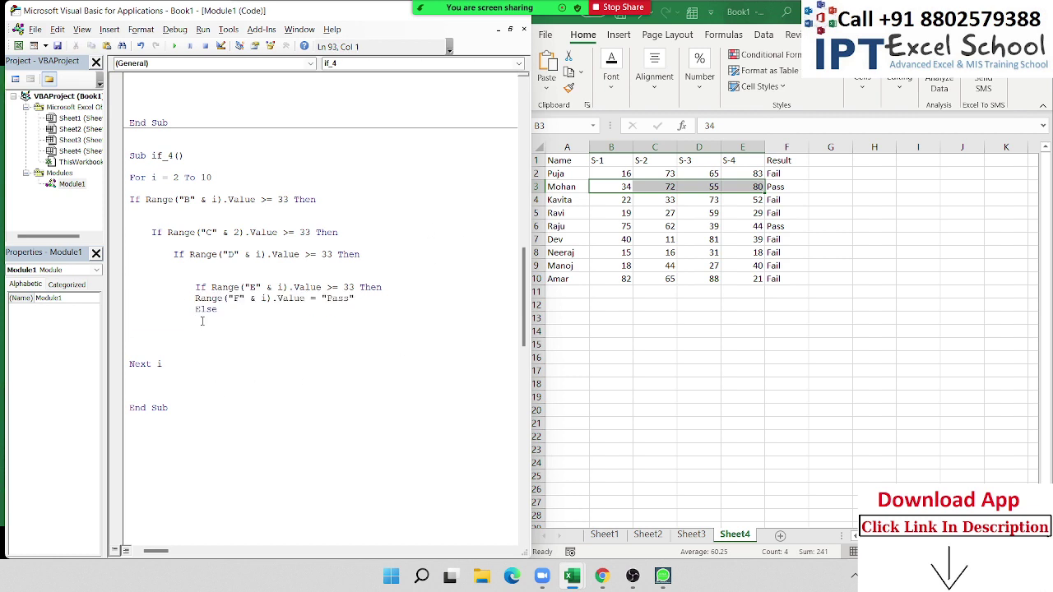
pyautogui.write('Range("F" & i).Value = "Pass"             Else')
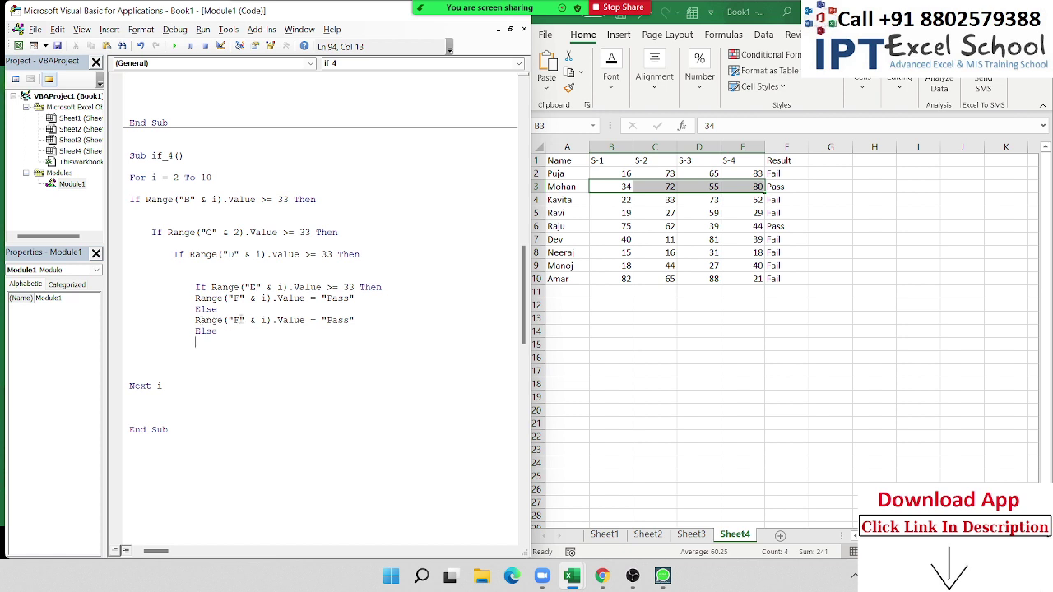
# Change the copied assignment to write "Fail" and undo the extra pasted lines
pyautogui.doubleClick(338, 320)
pyautogui.write('F')
pyautogui.write('ail')
pyautogui.click(202, 348)
pyautogui.moveTo(195, 284); pyautogui.dragTo(144, 339)
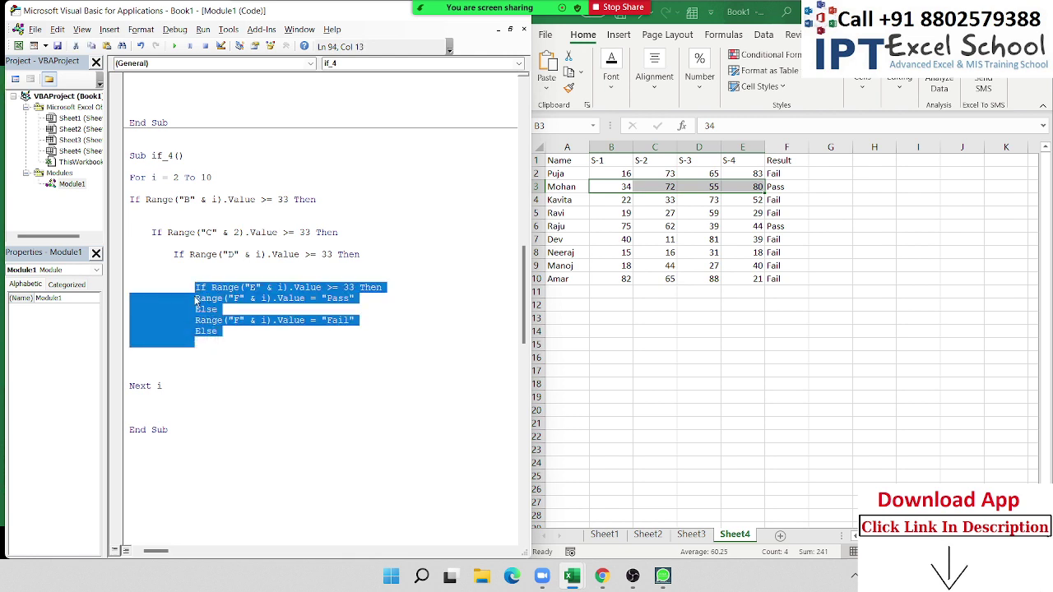
pyautogui.click(181, 254)
pyautogui.click(168, 352)
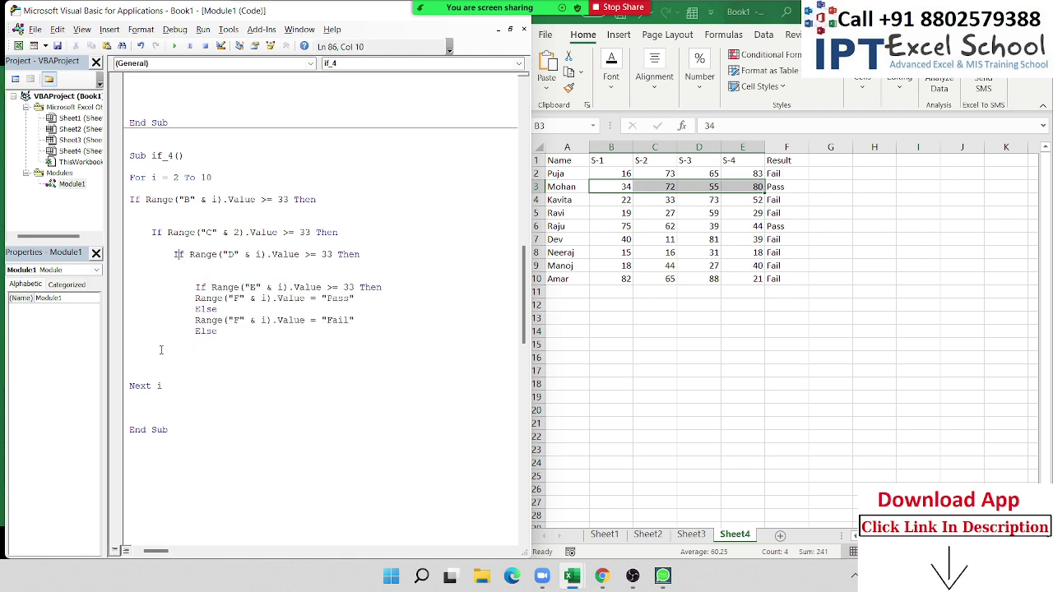
pyautogui.press('Up')
pyautogui.write('Range("F" & i).Value = "Pass"             Else')
pyautogui.press('BackSpace')
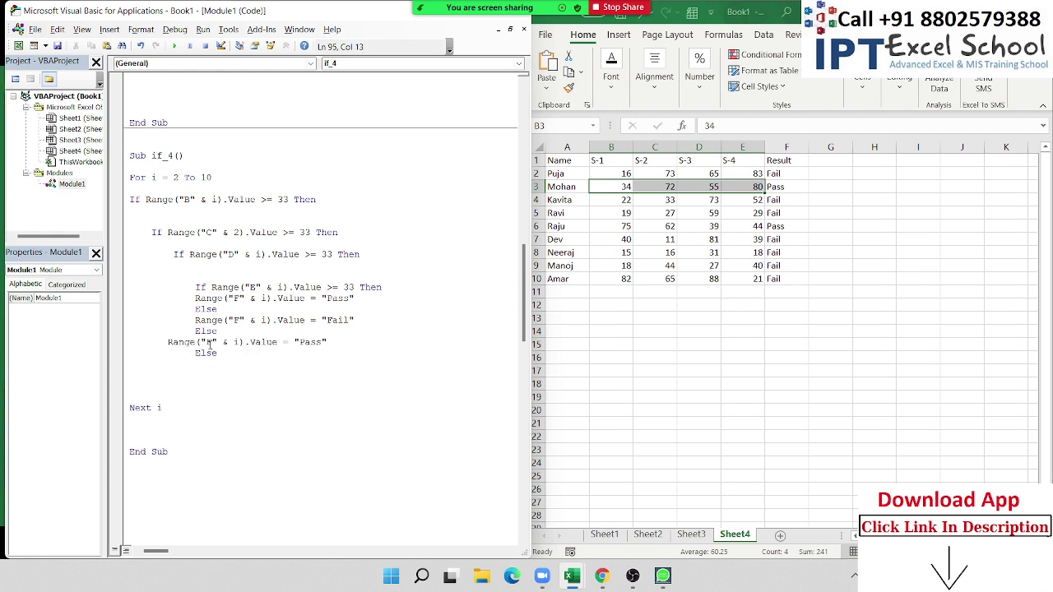
pyautogui.doubleClick(227, 332)
pyautogui.hotkey('ctrl', 'z')
# Close the column E If with End If and copy the Else, Fail and End If lines
pyautogui.doubleClick(227, 333)
pyautogui.write('e')
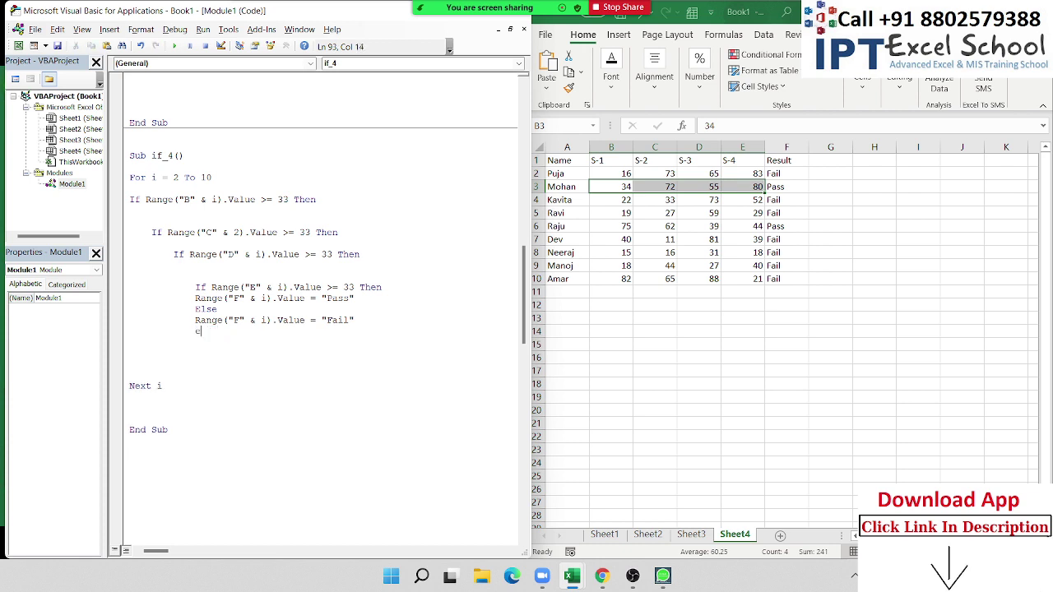
pyautogui.write('nd if')
pyautogui.press('Return')
pyautogui.press('Return')
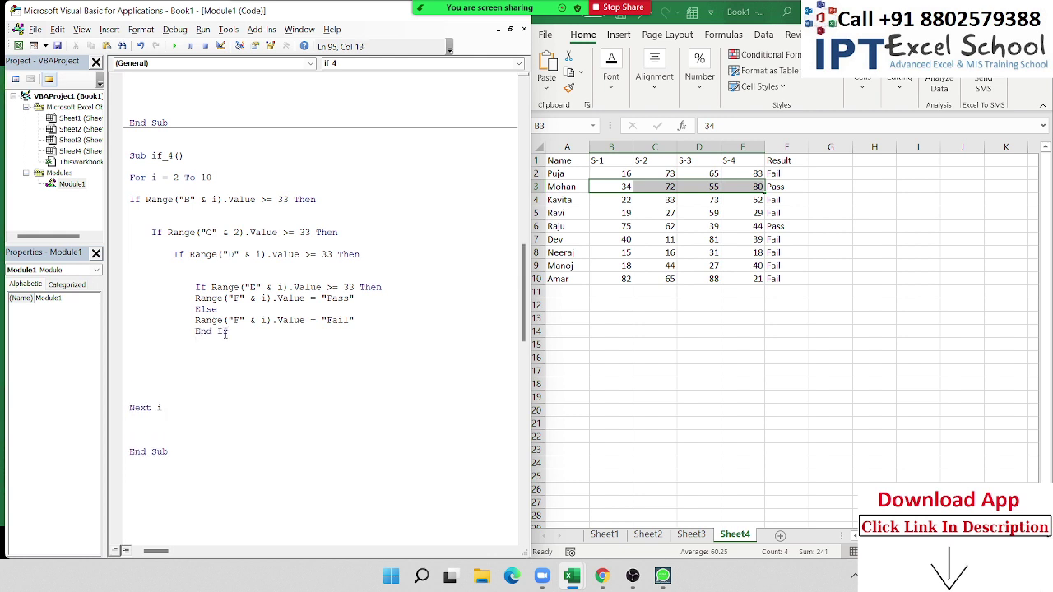
pyautogui.moveTo(197, 309)
pyautogui.mouseDown()
pyautogui.moveTo(210, 323)
pyautogui.moveTo(196, 330)
pyautogui.mouseUp()
pyautogui.click(196, 330)
pyautogui.moveTo(195, 309); pyautogui.dragTo(242, 341)
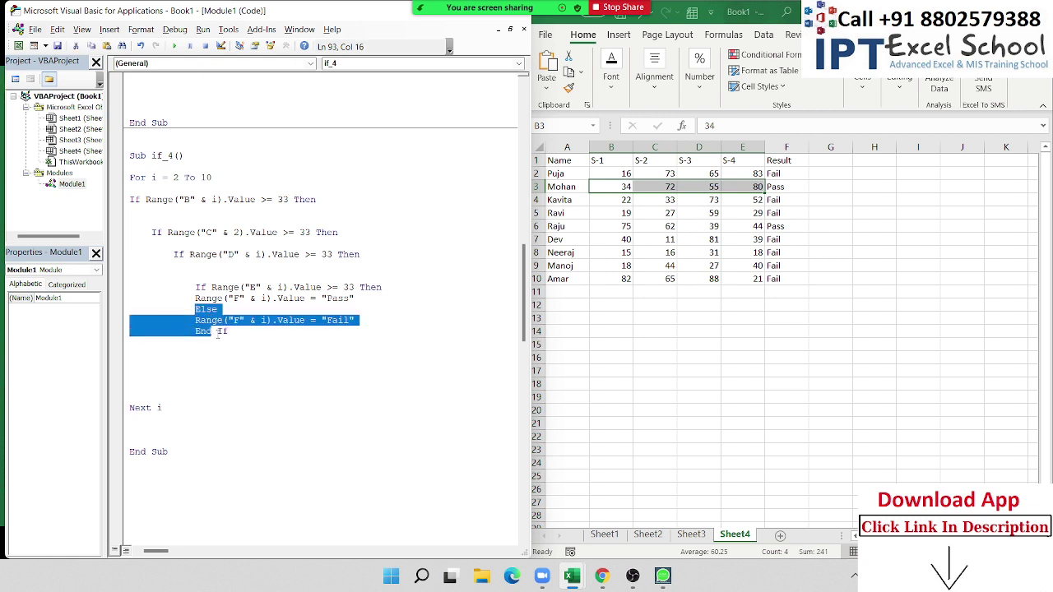
pyautogui.hotkey('shift', 'Up')
pyautogui.hotkey('shift', 'Right')
pyautogui.hotkey('shift', 'Right')
pyautogui.hotkey('shift', 'Right')
pyautogui.hotkey('shift', 'Right')
pyautogui.hotkey('shift', 'Right')
pyautogui.hotkey('shift', 'Right')
pyautogui.hotkey('ctrl', 'c')
# Paste the Else / "Fail" / End If block for the column D If and align its indentation
pyautogui.click(168, 353)
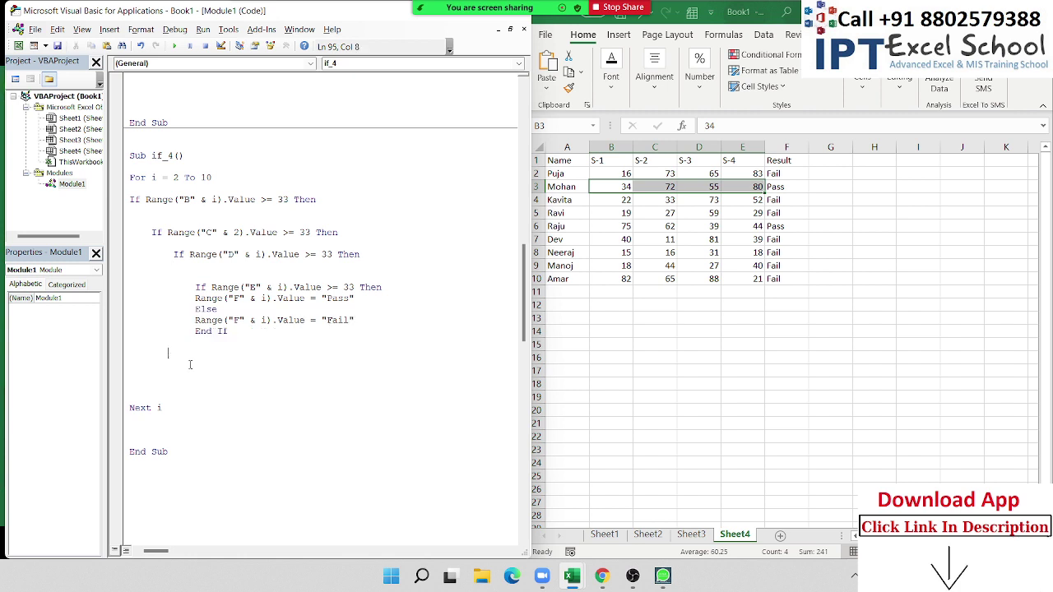
pyautogui.hotkey('ctrl', 'v')
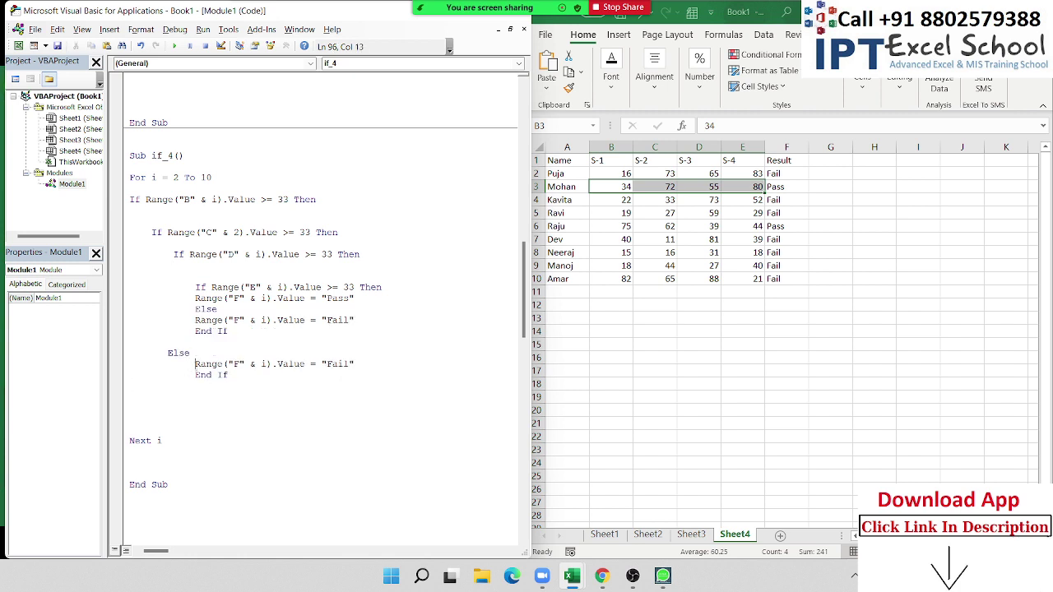
pyautogui.press('BackSpace')
pyautogui.press('BackSpace')
pyautogui.press('BackSpace')
pyautogui.press('BackSpace')
pyautogui.press('BackSpace')
pyautogui.press('BackSpace')
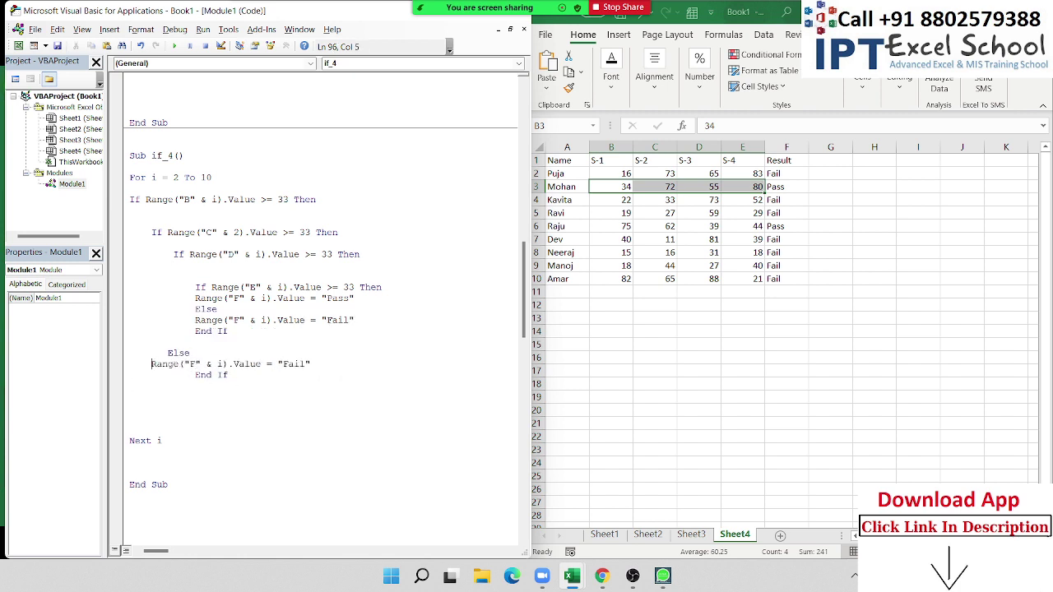
pyautogui.press('Tab')
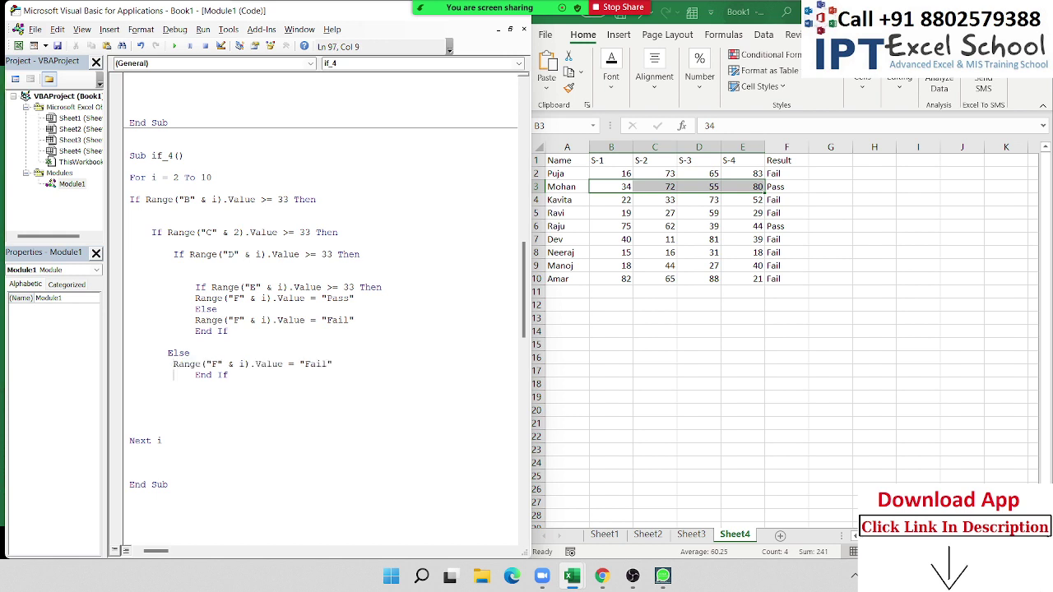
pyautogui.press('Delete')
pyautogui.press('Delete')
pyautogui.press('Delete')
pyautogui.press('Delete')
pyautogui.moveTo(155, 386); pyautogui.dragTo(167, 354)
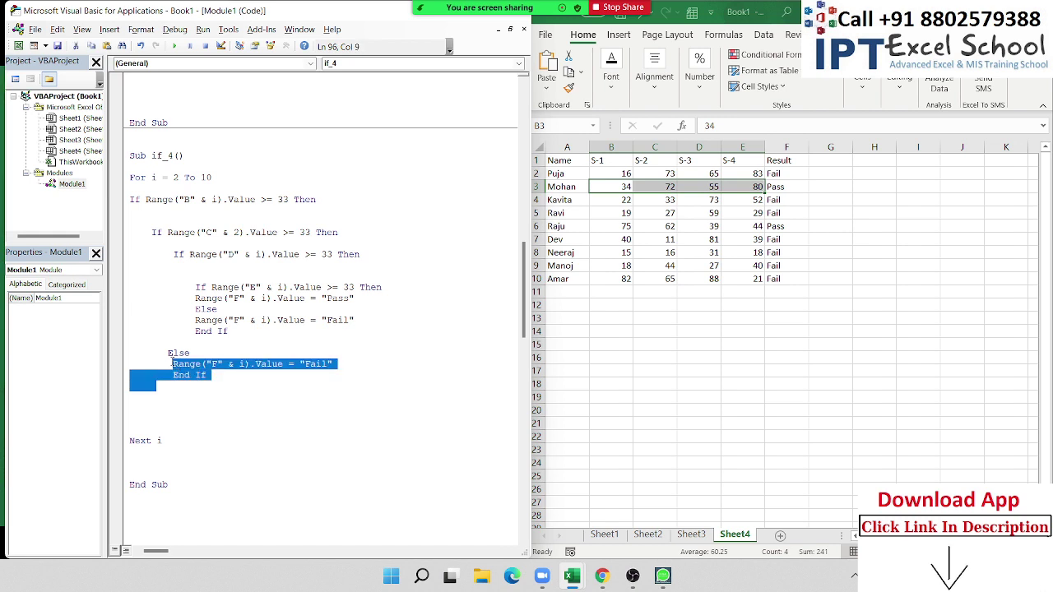
pyautogui.click(140, 393)
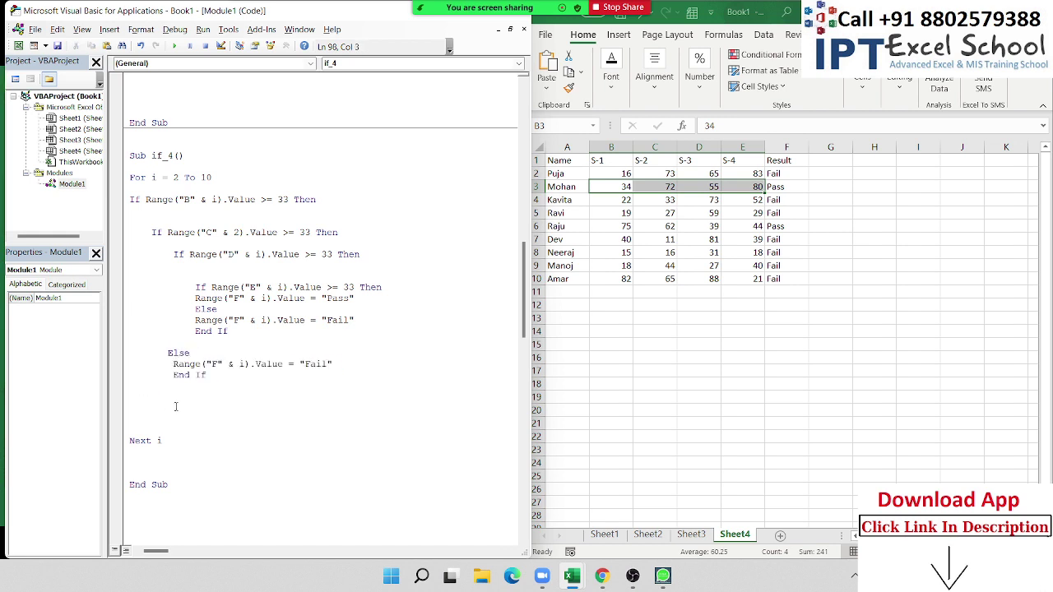
# Paste the Else / "Fail" / End If block for the column C If, trimming the Fail line's spaces
pyautogui.hotkey('ctrl', 'v')
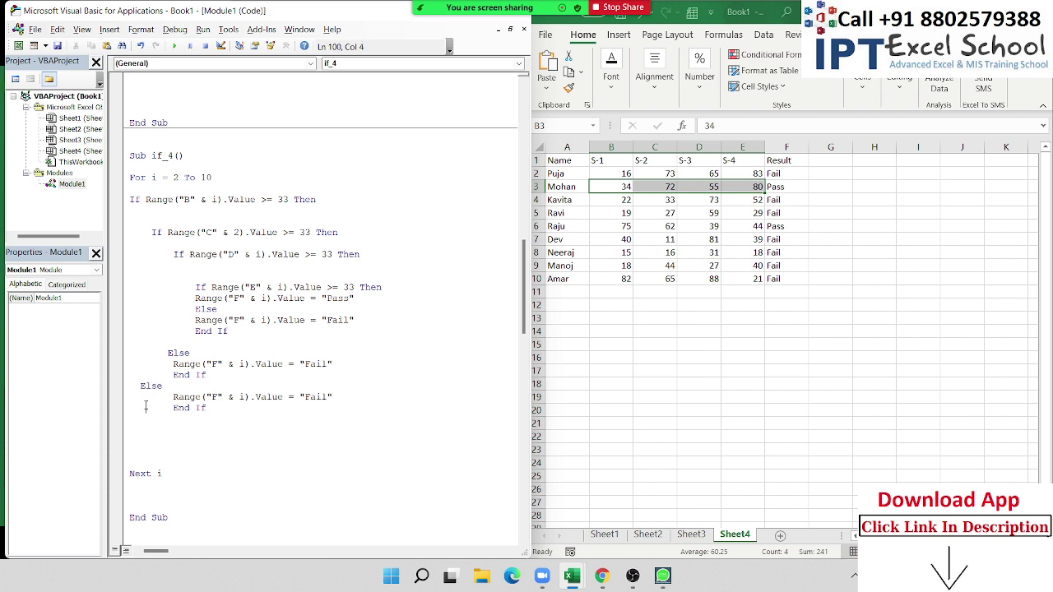
pyautogui.press('Up')
pyautogui.press('Delete')
pyautogui.press('Delete')
pyautogui.press('Delete')
pyautogui.press('Delete')
pyautogui.press('Delete')
pyautogui.press('Delete')
pyautogui.press('Down')
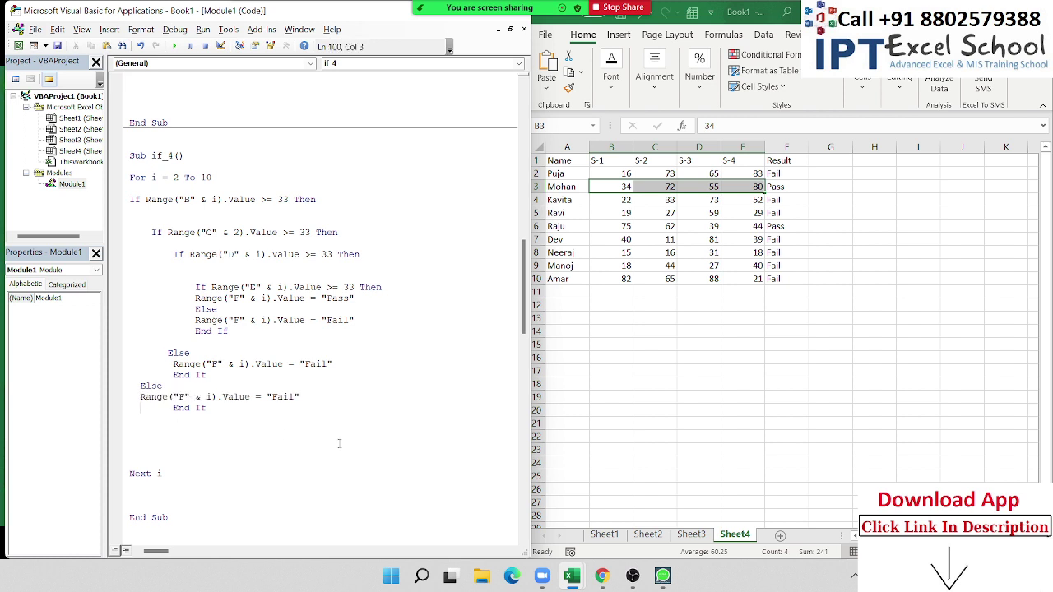
pyautogui.press('Delete')
pyautogui.press('Delete')
pyautogui.press('Delete')
pyautogui.press('Delete')
pyautogui.press('Delete')
pyautogui.press('Delete')
# Paste a final Else / "Fail" / End If block for the column B If and fix its indent
pyautogui.hotkey('ctrl', 'v')
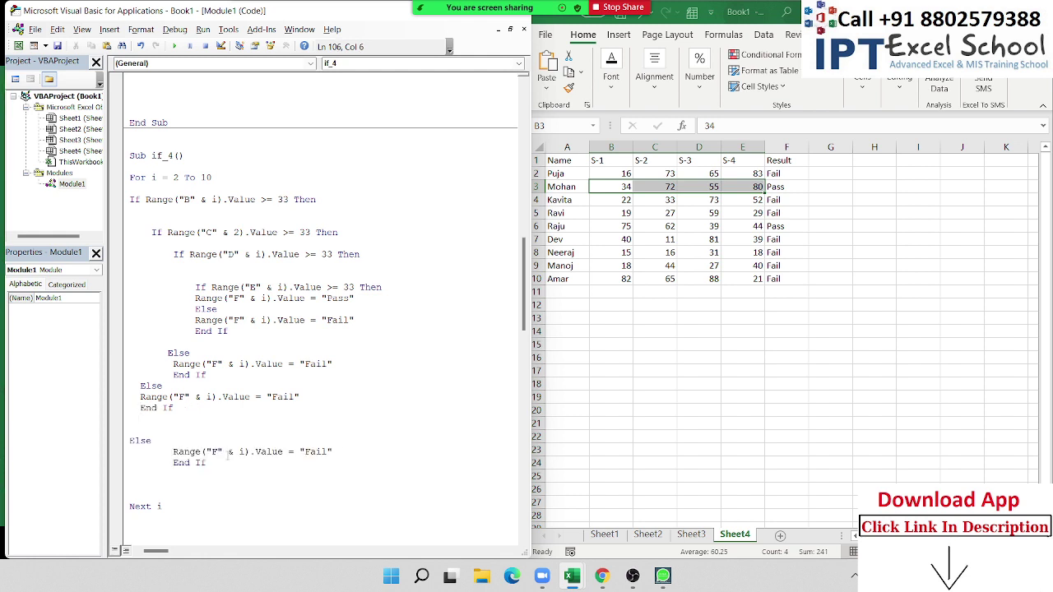
pyautogui.click(121, 458)
pyautogui.click(135, 452)
pyautogui.press('Delete')
pyautogui.press('Delete')
pyautogui.press('Delete')
pyautogui.press('Delete')
pyautogui.press('Delete')
pyautogui.press('Delete')
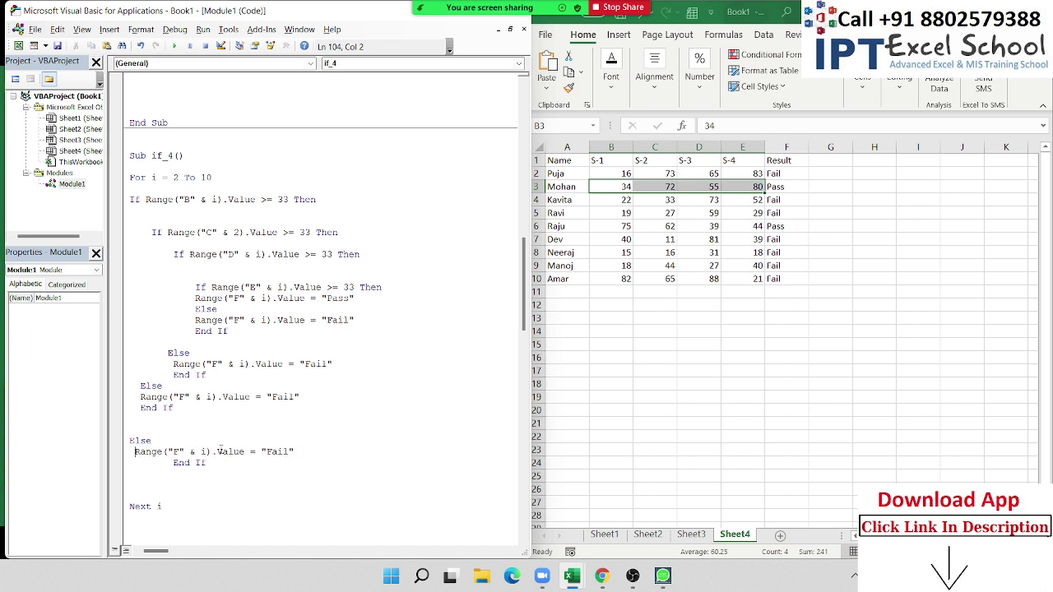
pyautogui.press('Delete')
pyautogui.press('Delete')
pyautogui.press('Delete')
pyautogui.press('Delete')
pyautogui.press('Delete')
pyautogui.press('Delete')
pyautogui.press('Delete')
pyautogui.doubleClick(154, 200)
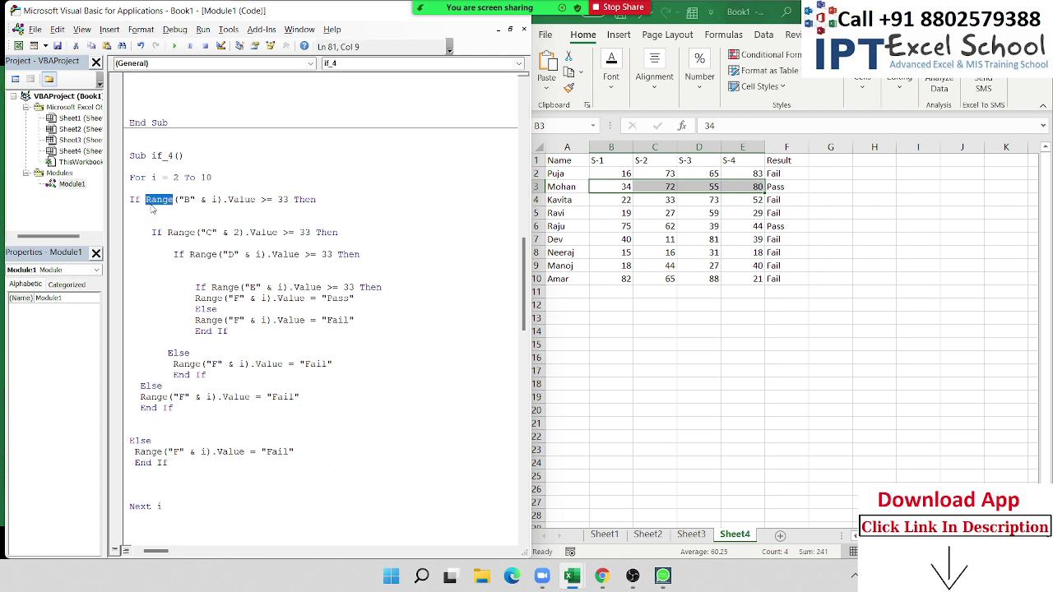
pyautogui.click(184, 200)
pyautogui.doubleClick(241, 200)
pyautogui.doubleClick(266, 200)
pyautogui.click(267, 200)
pyautogui.doubleClick(303, 200)
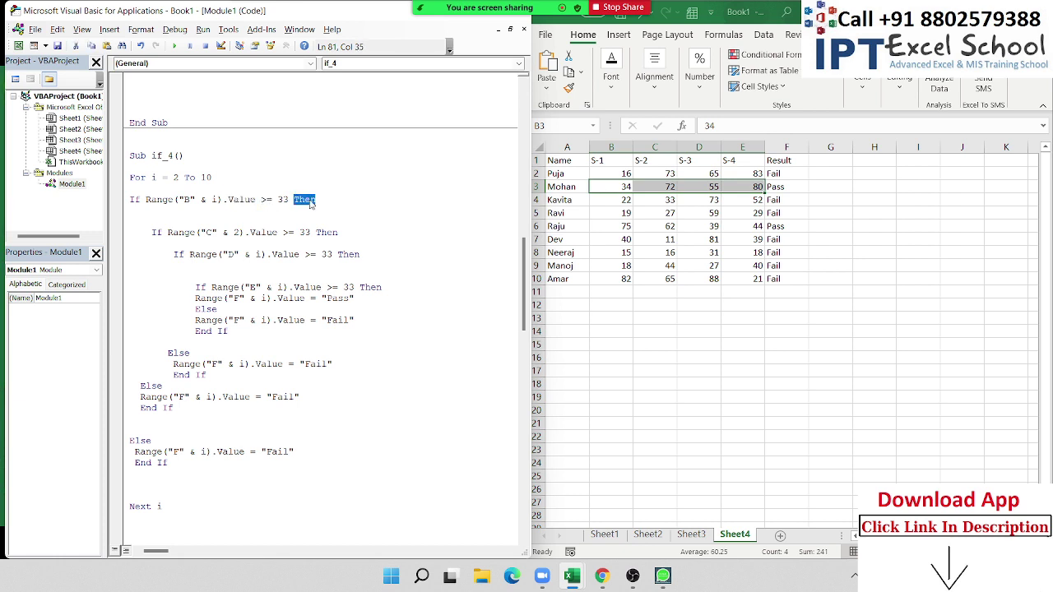
pyautogui.doubleClick(202, 233)
pyautogui.doubleClick(305, 233)
pyautogui.click(241, 254)
pyautogui.doubleClick(240, 287)
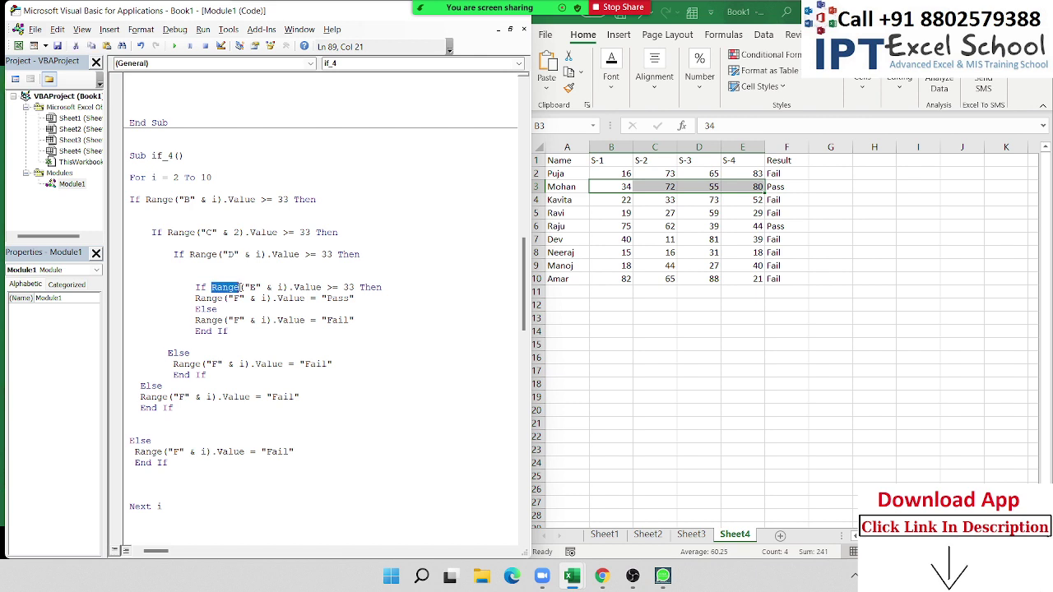
pyautogui.moveTo(133, 199); pyautogui.dragTo(321, 201)
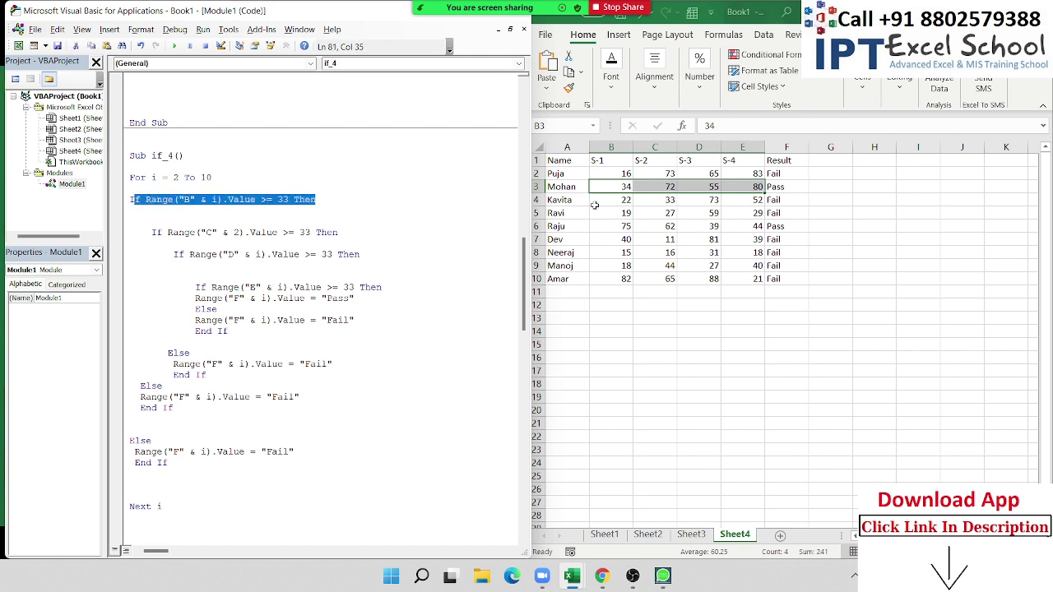
pyautogui.click(609, 174)
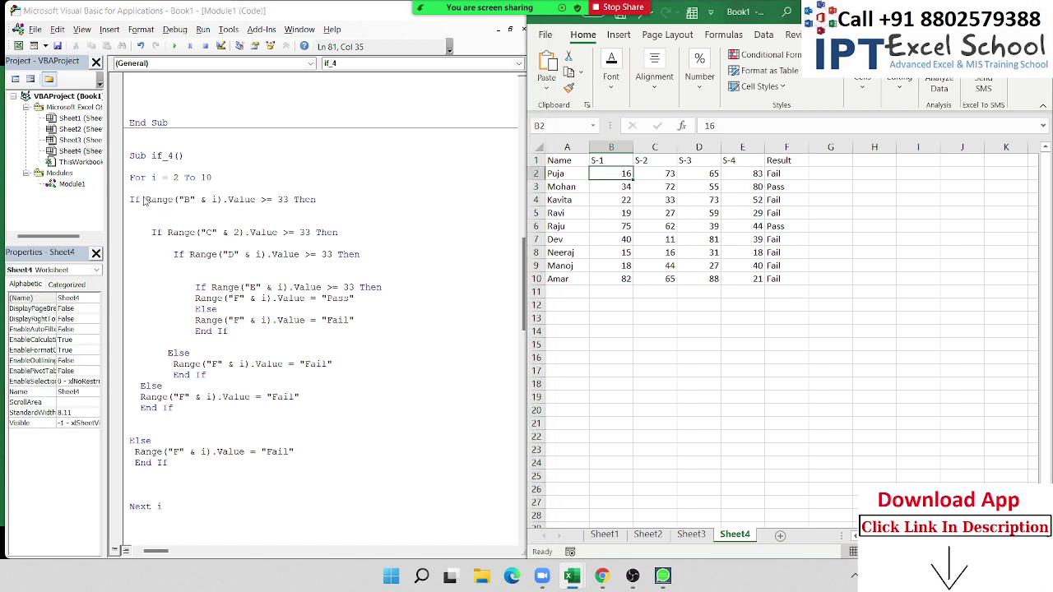
pyautogui.click(137, 200)
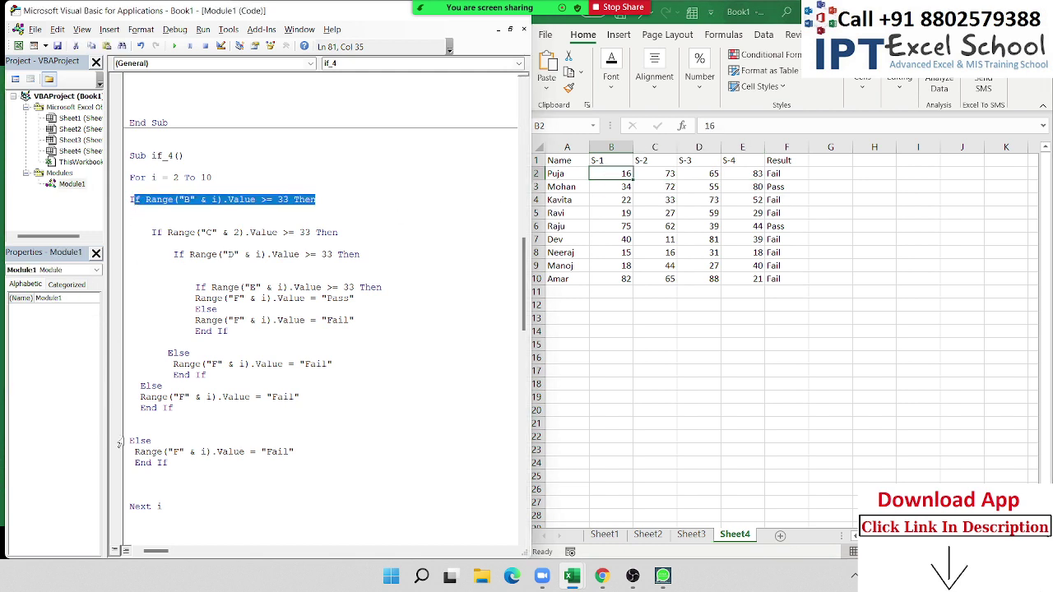
pyautogui.click(684, 14)
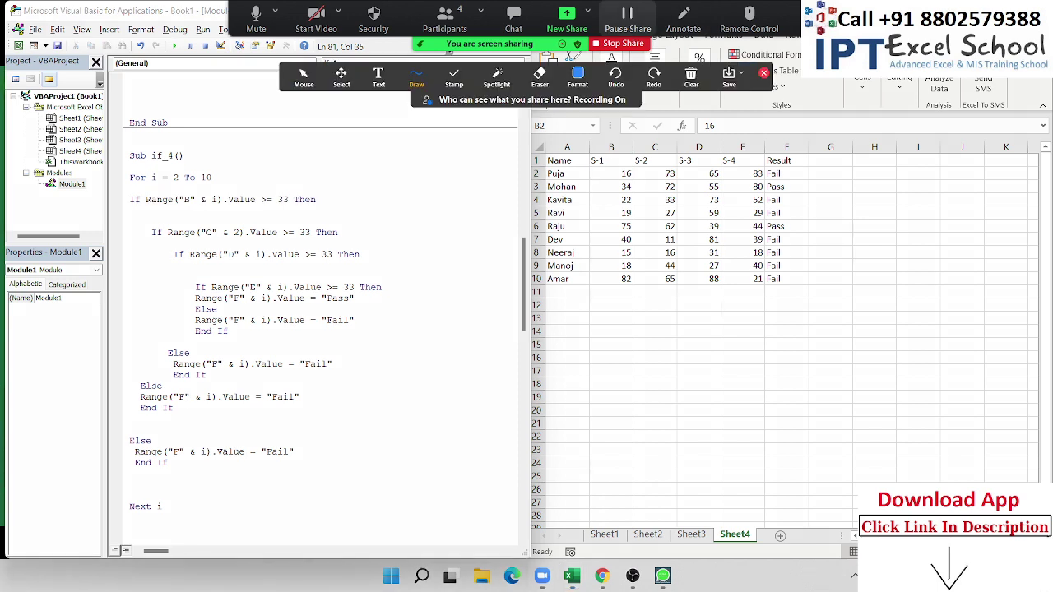
pyautogui.moveTo(142, 212); pyautogui.dragTo(260, 207)
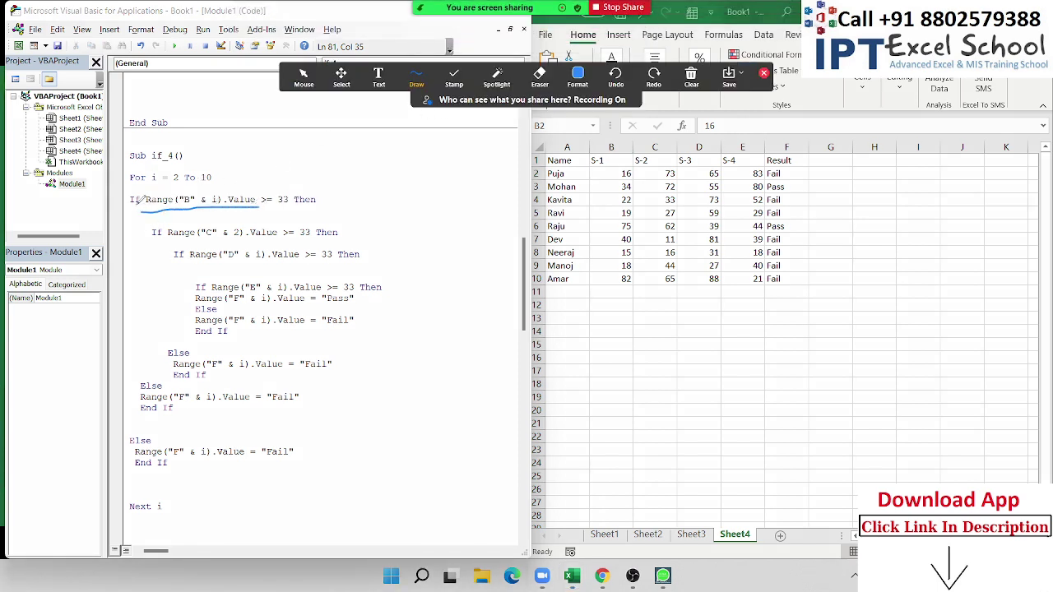
pyautogui.moveTo(136, 207)
pyautogui.mouseDown()
pyautogui.moveTo(130, 429)
pyautogui.moveTo(146, 411)
pyautogui.mouseUp()
pyautogui.moveTo(143, 211)
pyautogui.mouseDown()
pyautogui.moveTo(145, 249)
pyautogui.moveTo(166, 240)
pyautogui.mouseUp()
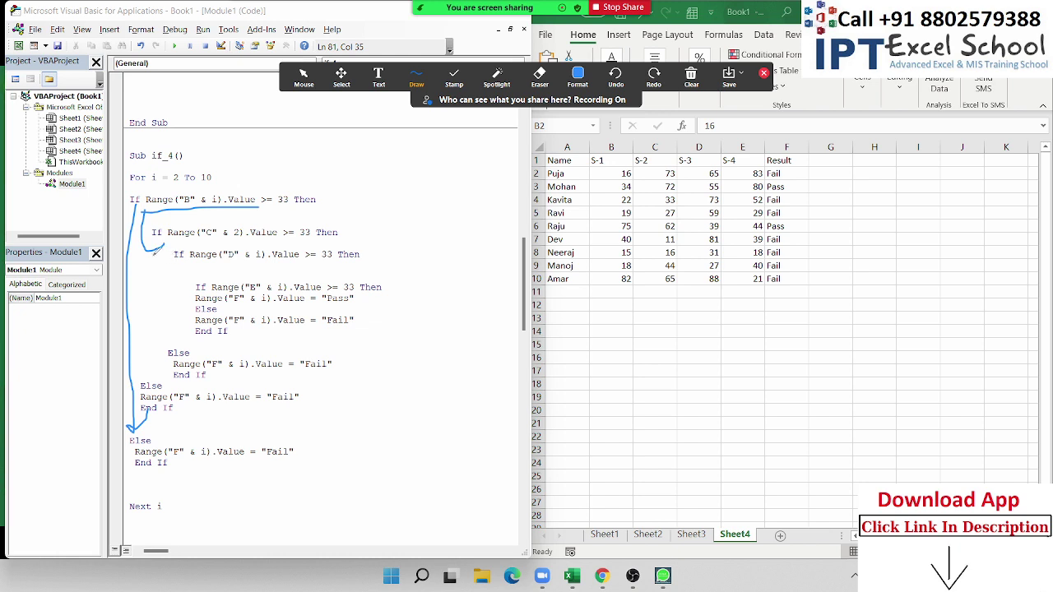
pyautogui.moveTo(155, 244); pyautogui.dragTo(149, 374)
pyautogui.moveTo(161, 256); pyautogui.dragTo(191, 261)
pyautogui.moveTo(176, 269)
pyautogui.mouseDown()
pyautogui.moveTo(192, 291)
pyautogui.moveTo(171, 346)
pyautogui.mouseUp()
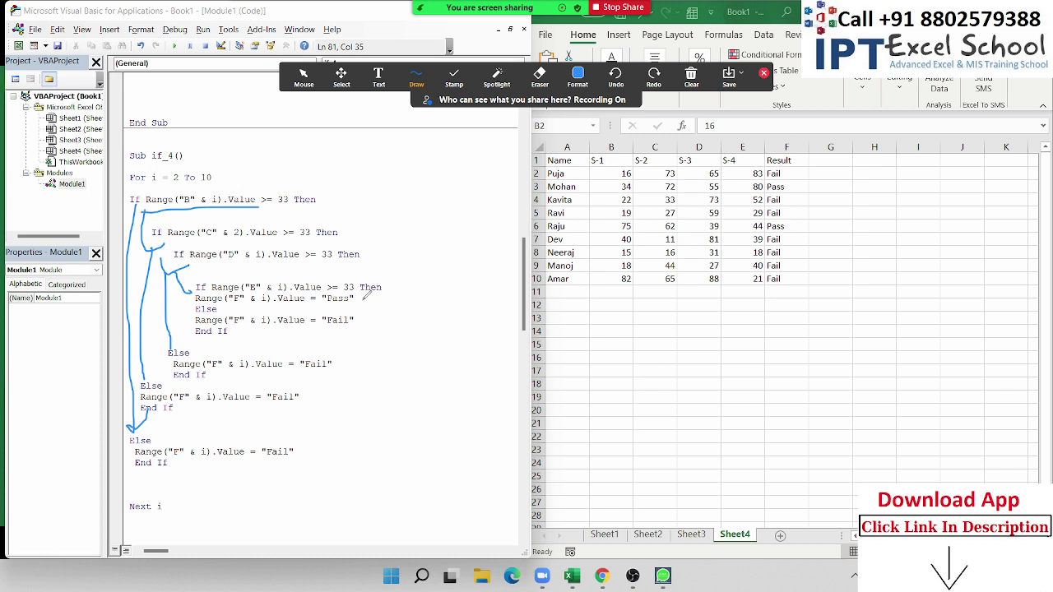
pyautogui.moveTo(362, 304); pyautogui.dragTo(398, 313)
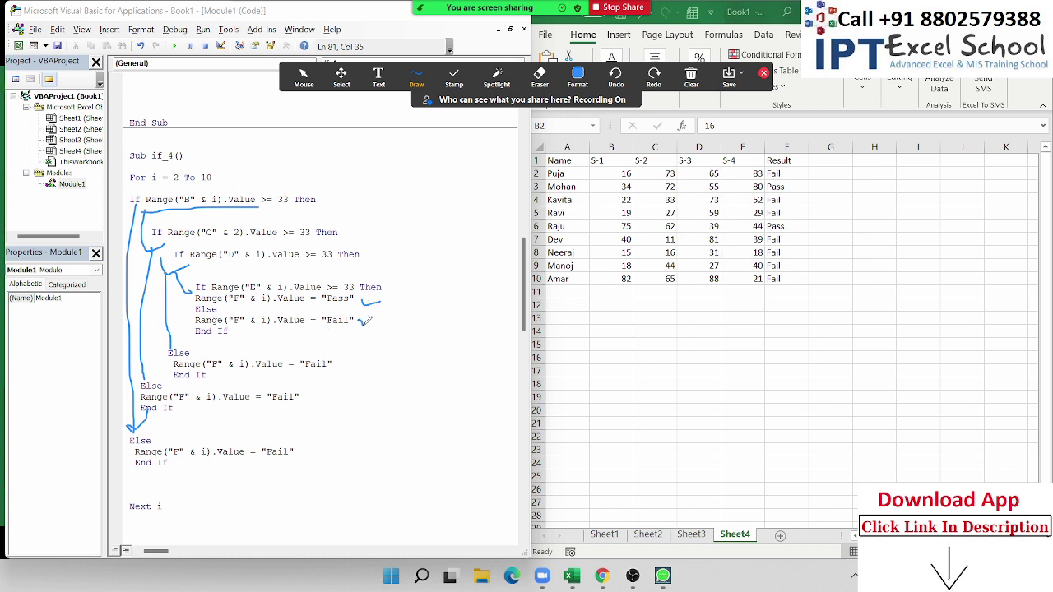